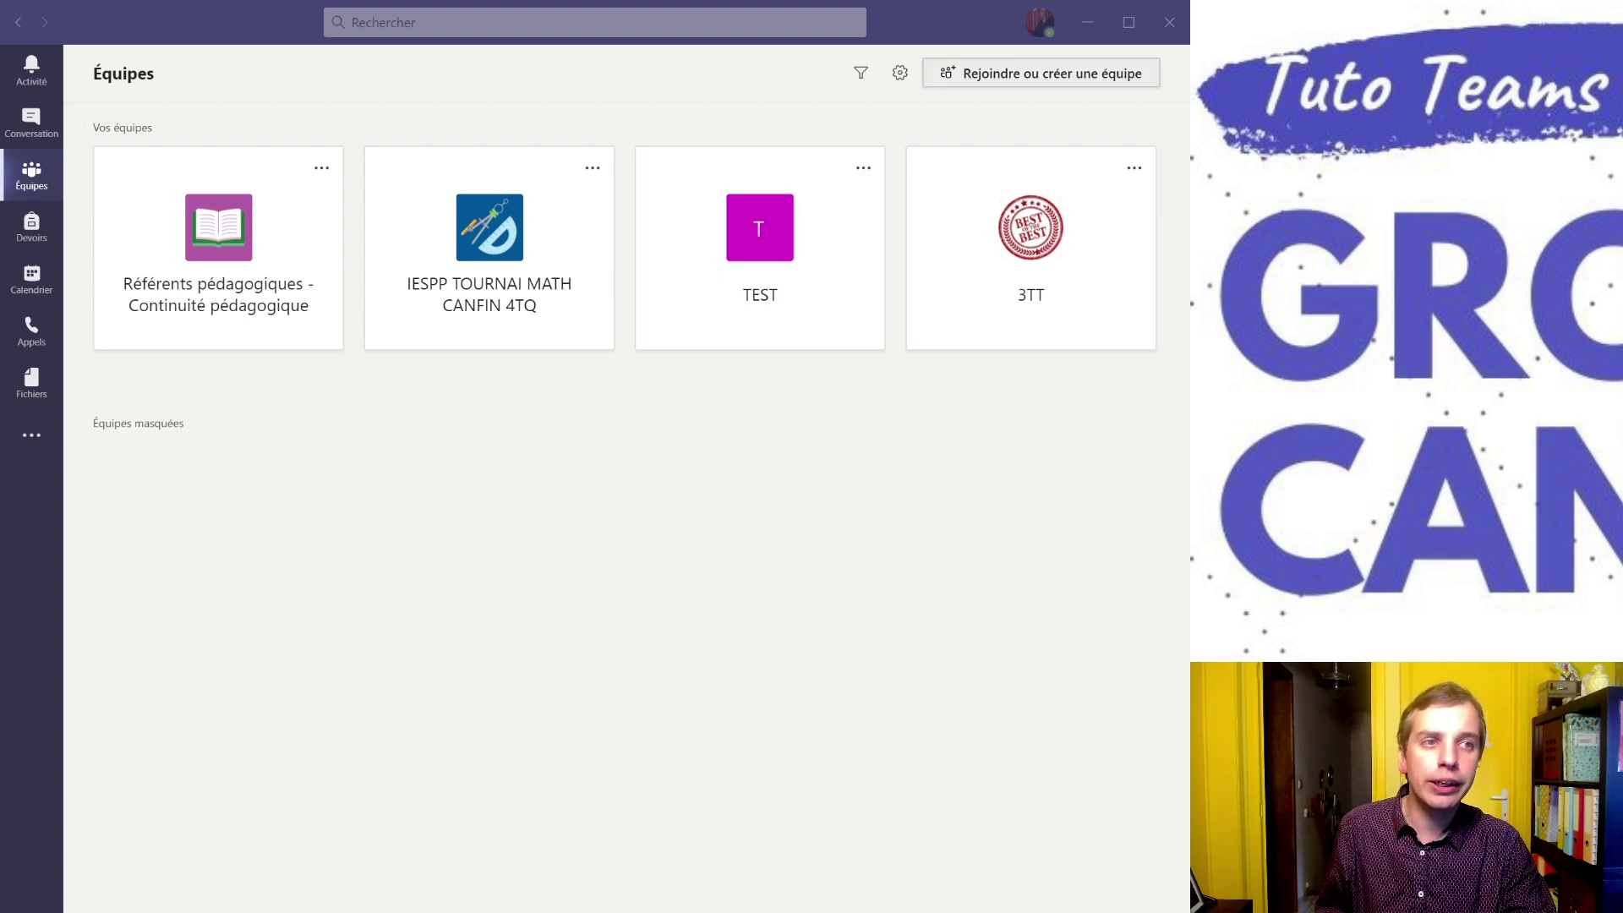
Create a class team named "4 TQ A" without a description, skipping the addition of students and teachers.
click(1006, 74)
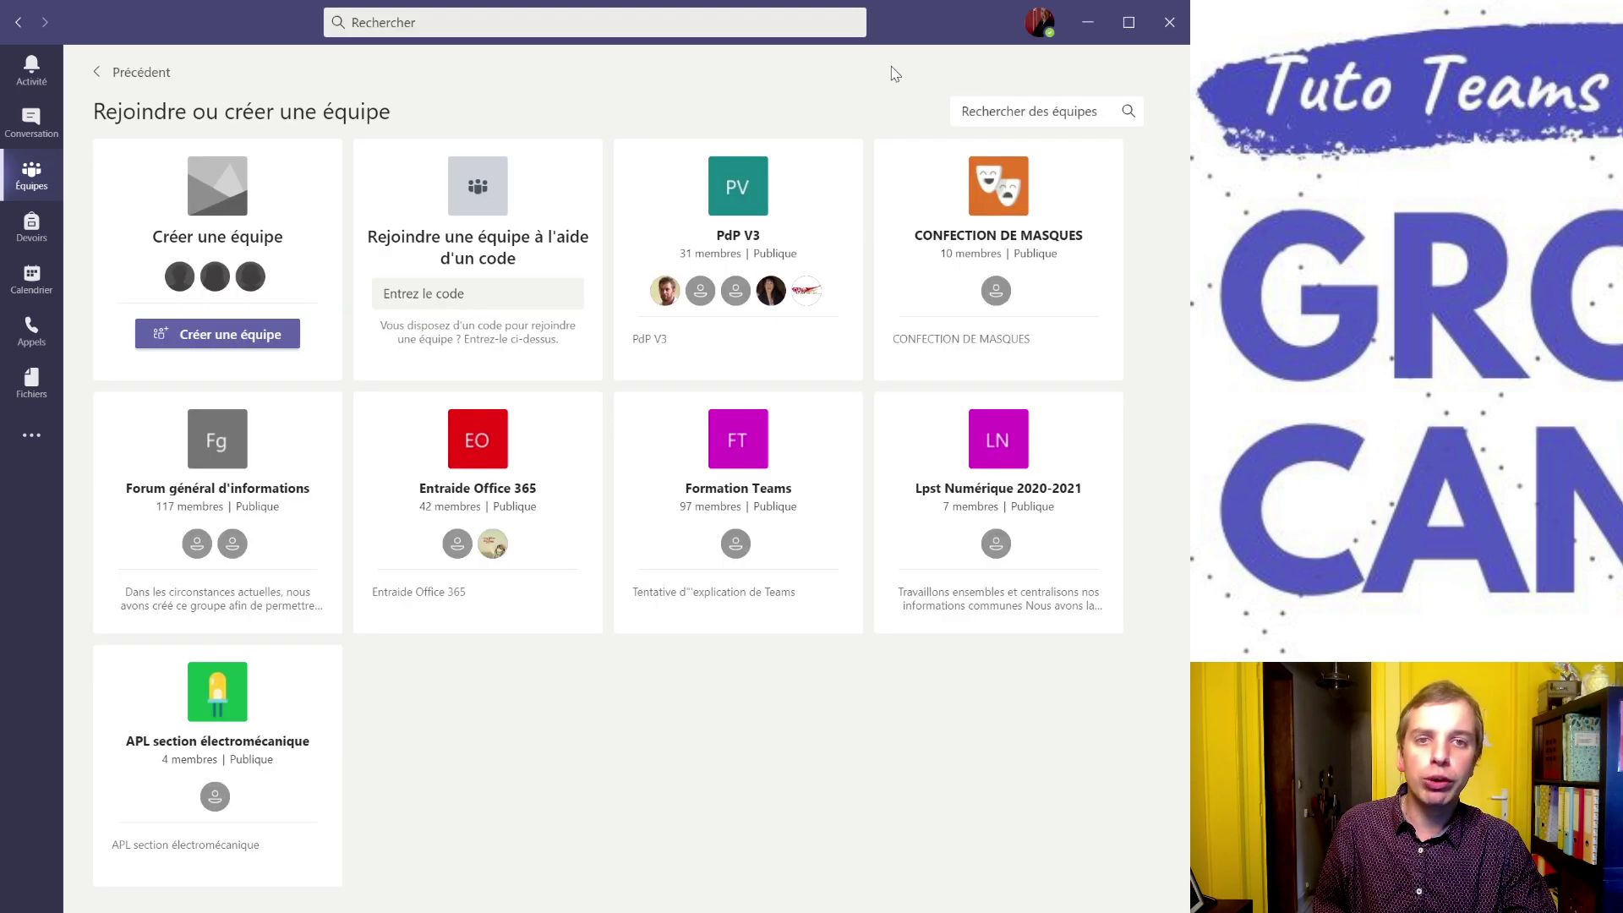
click(256, 337)
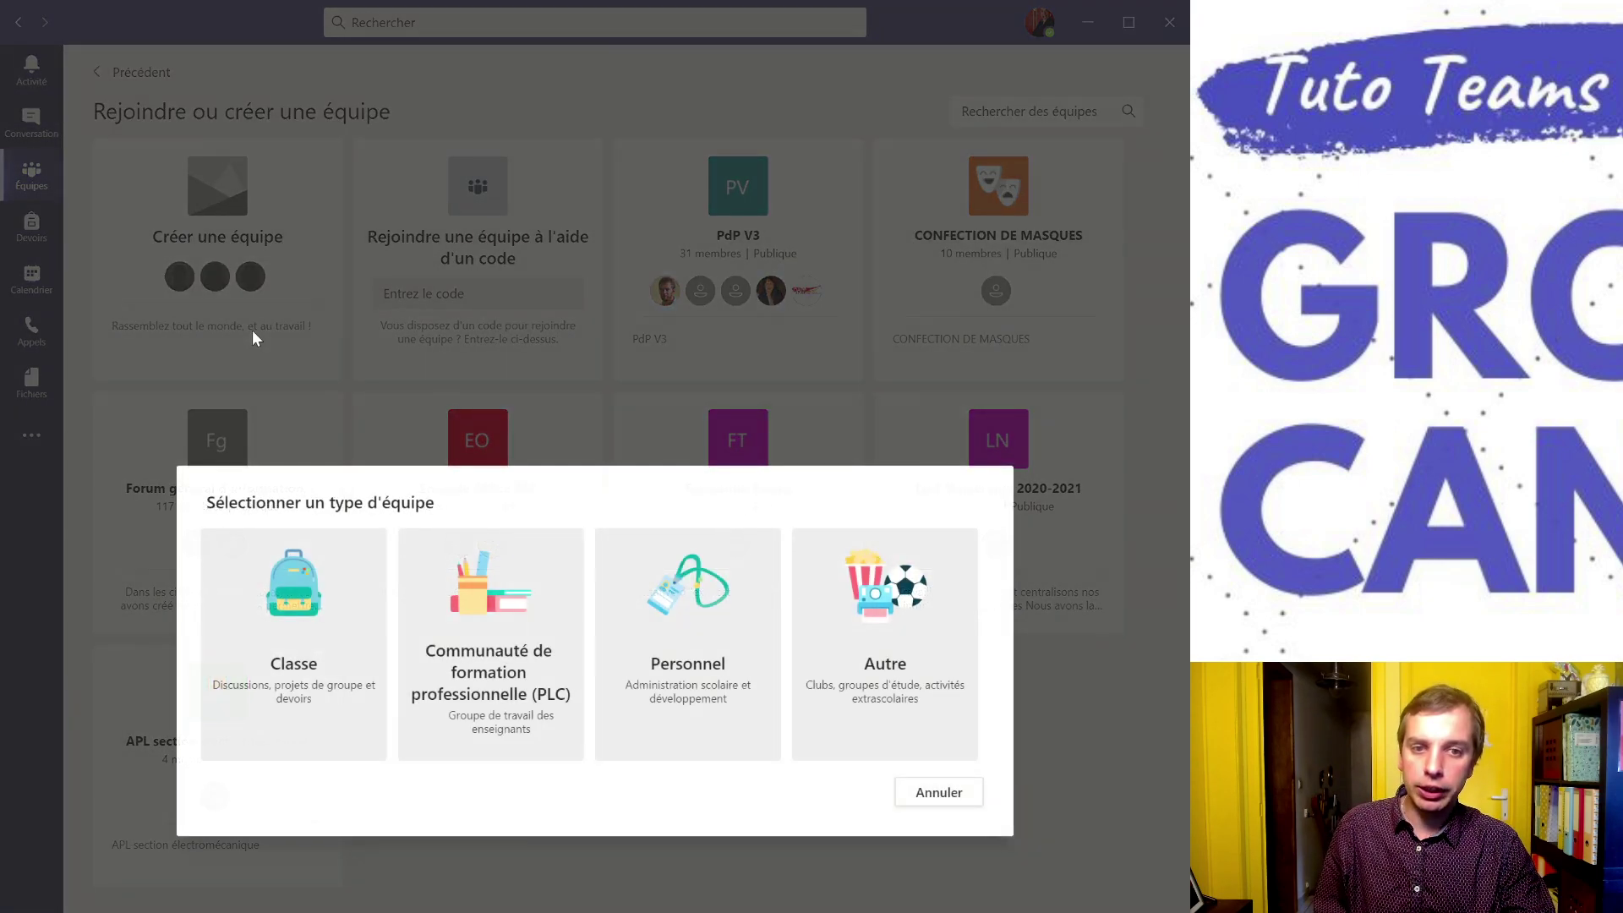
click(285, 674)
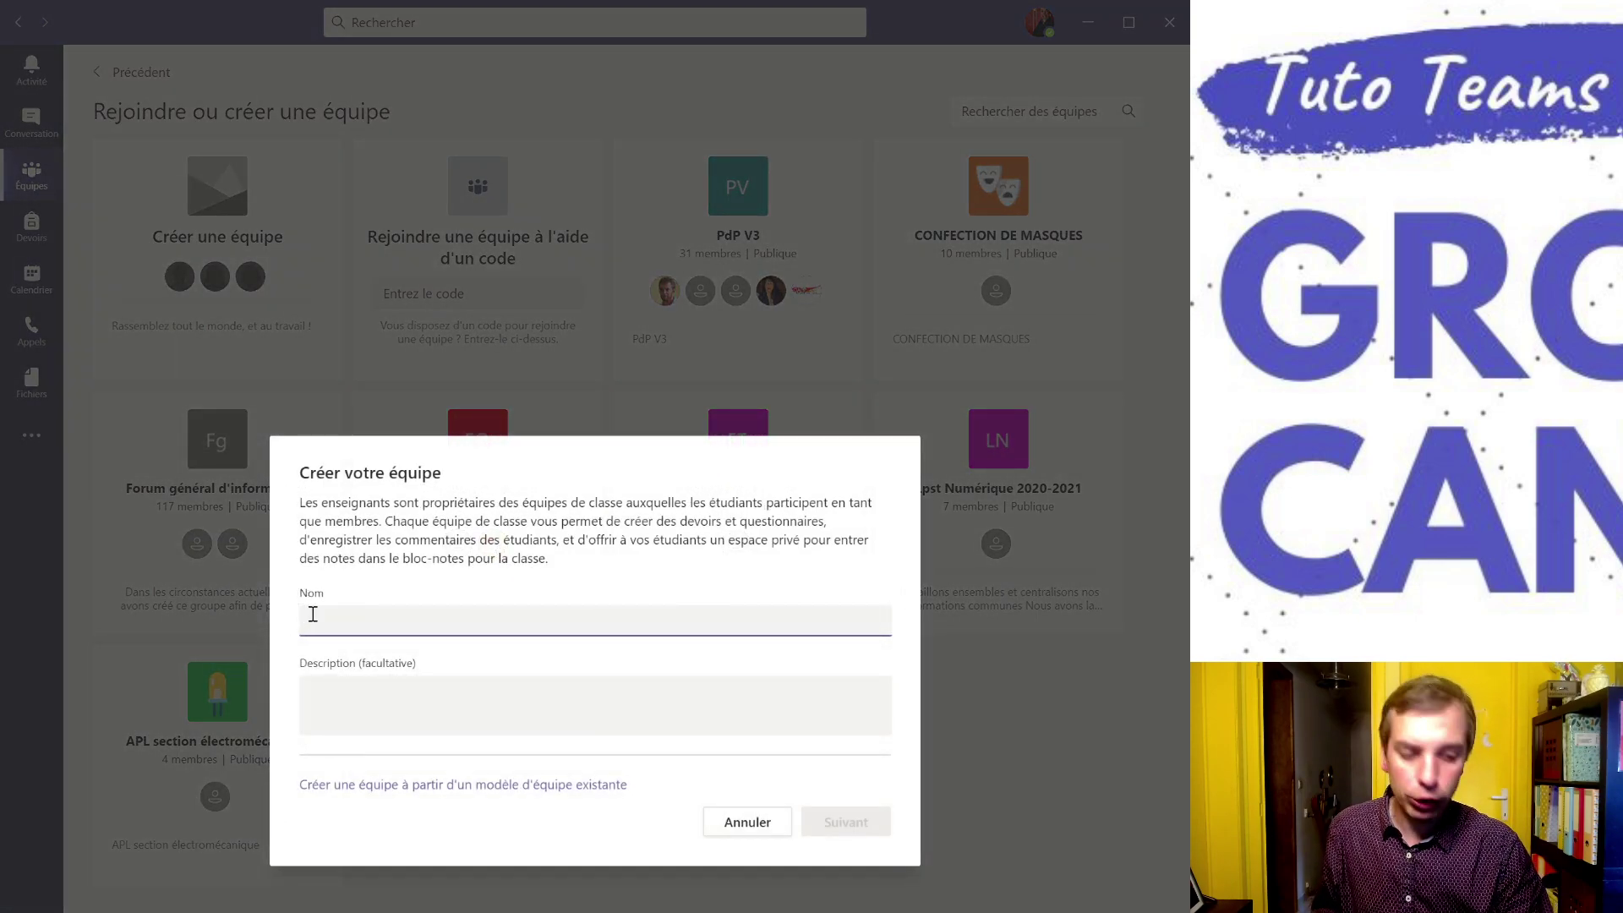
text(3)
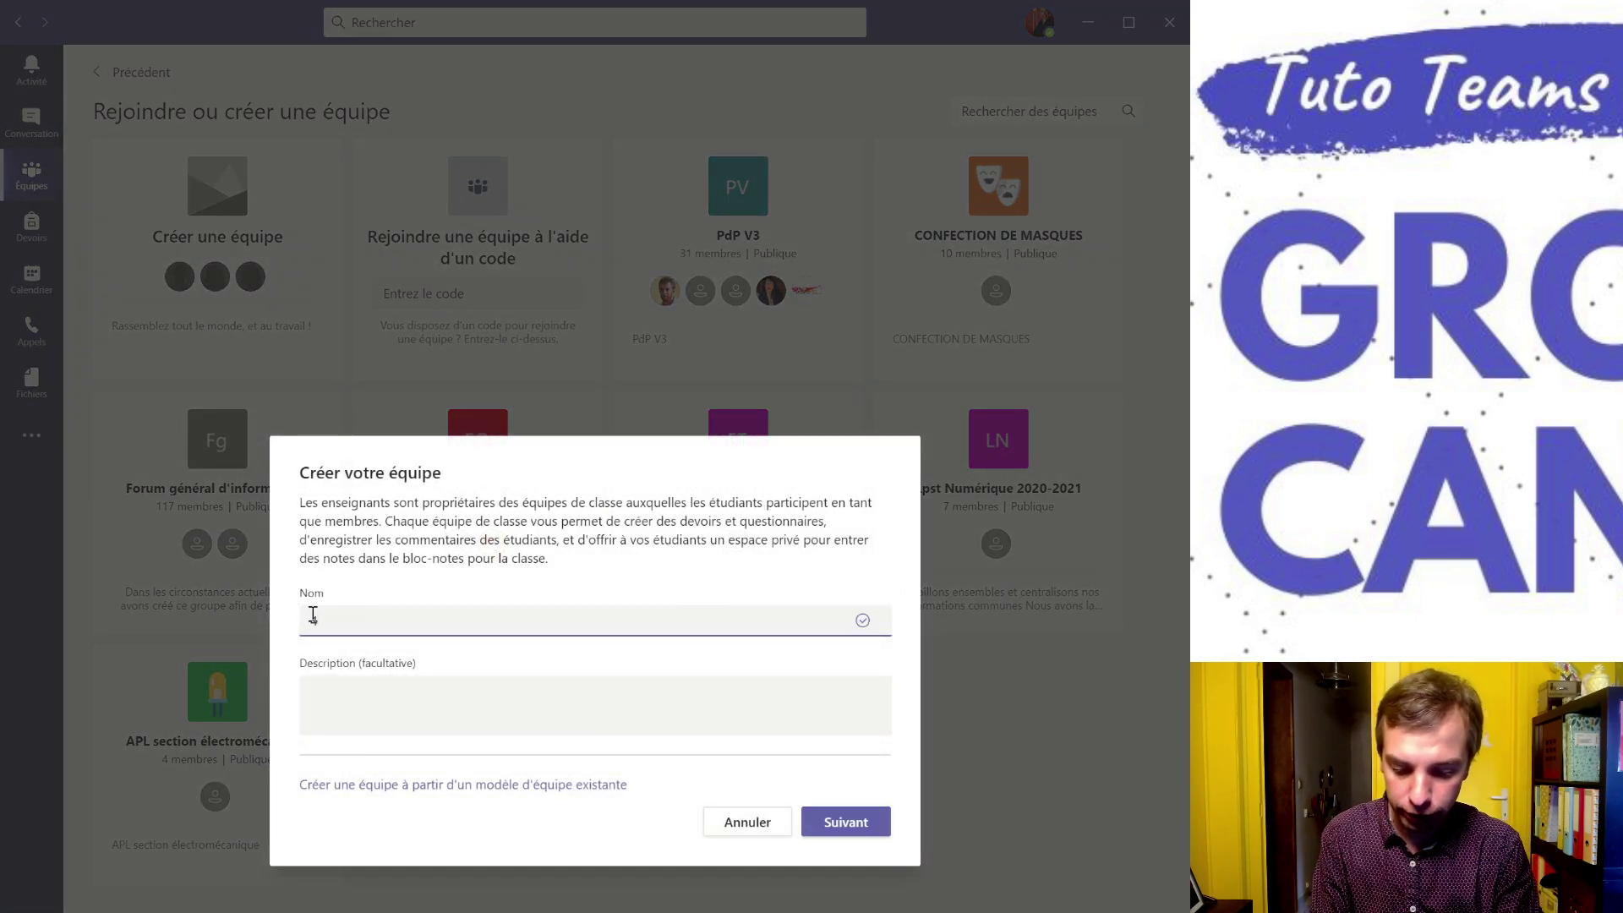
text( TQ)
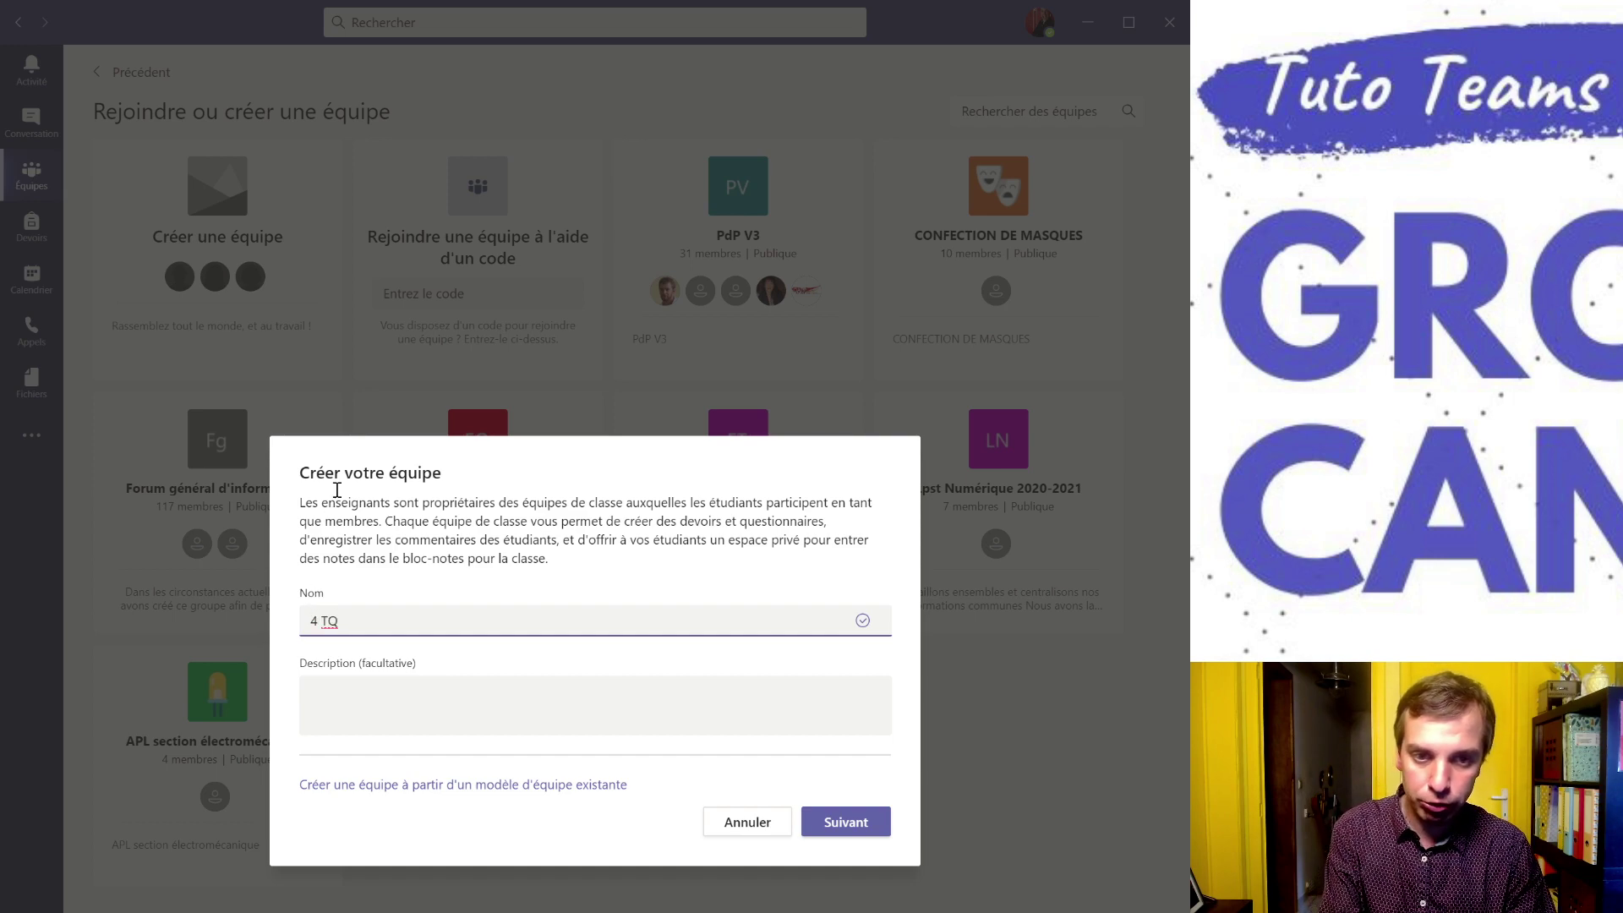
text( A)
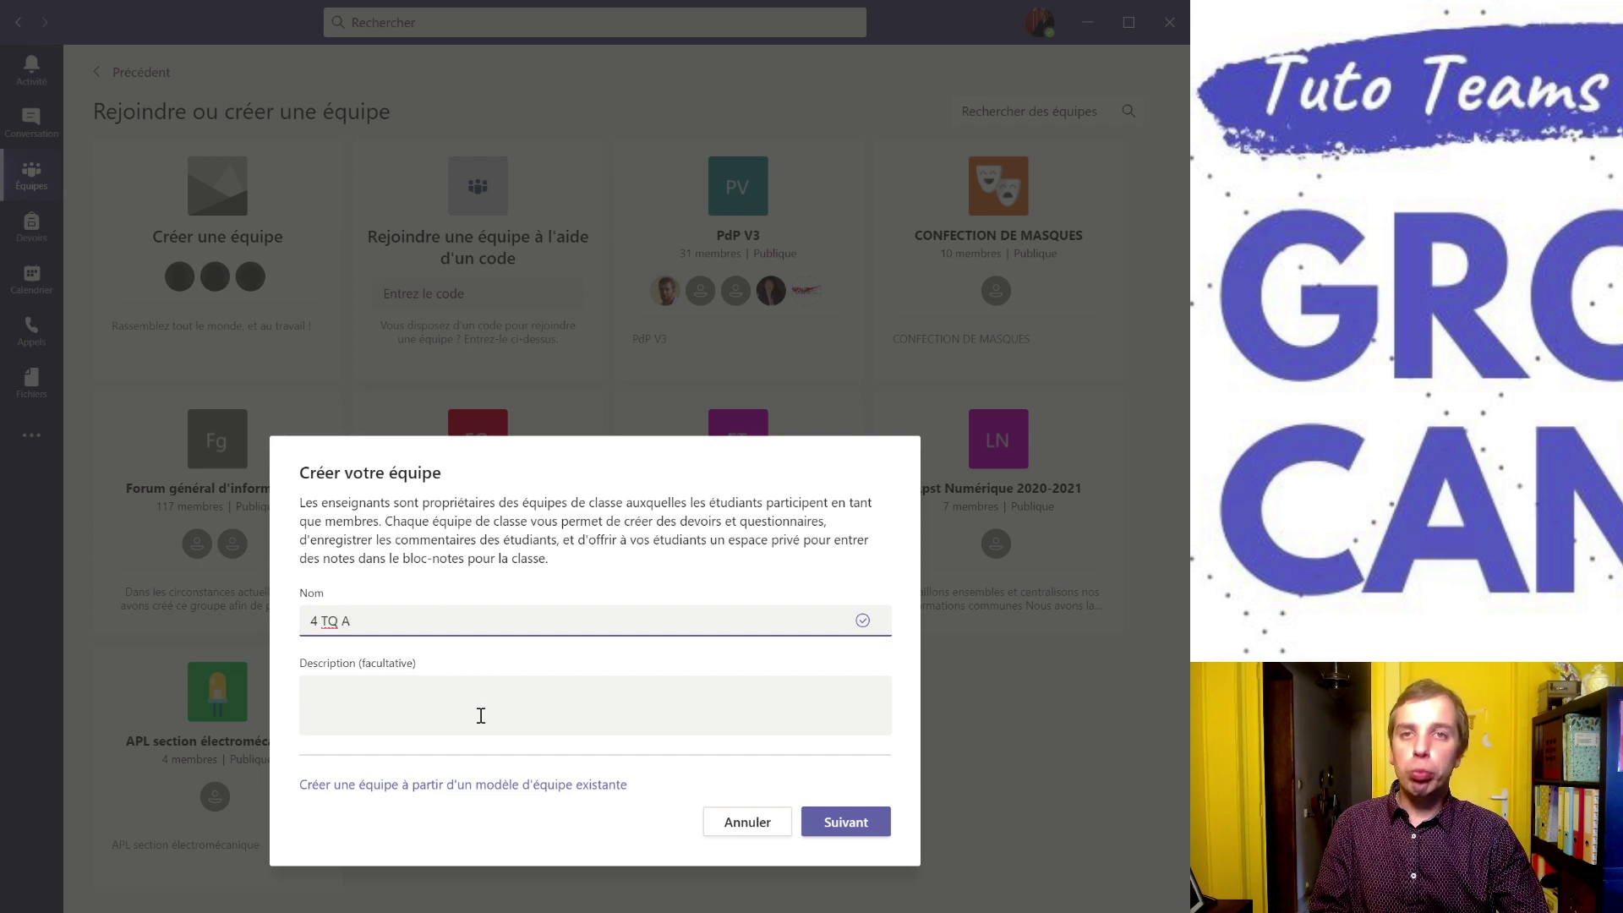
click(868, 824)
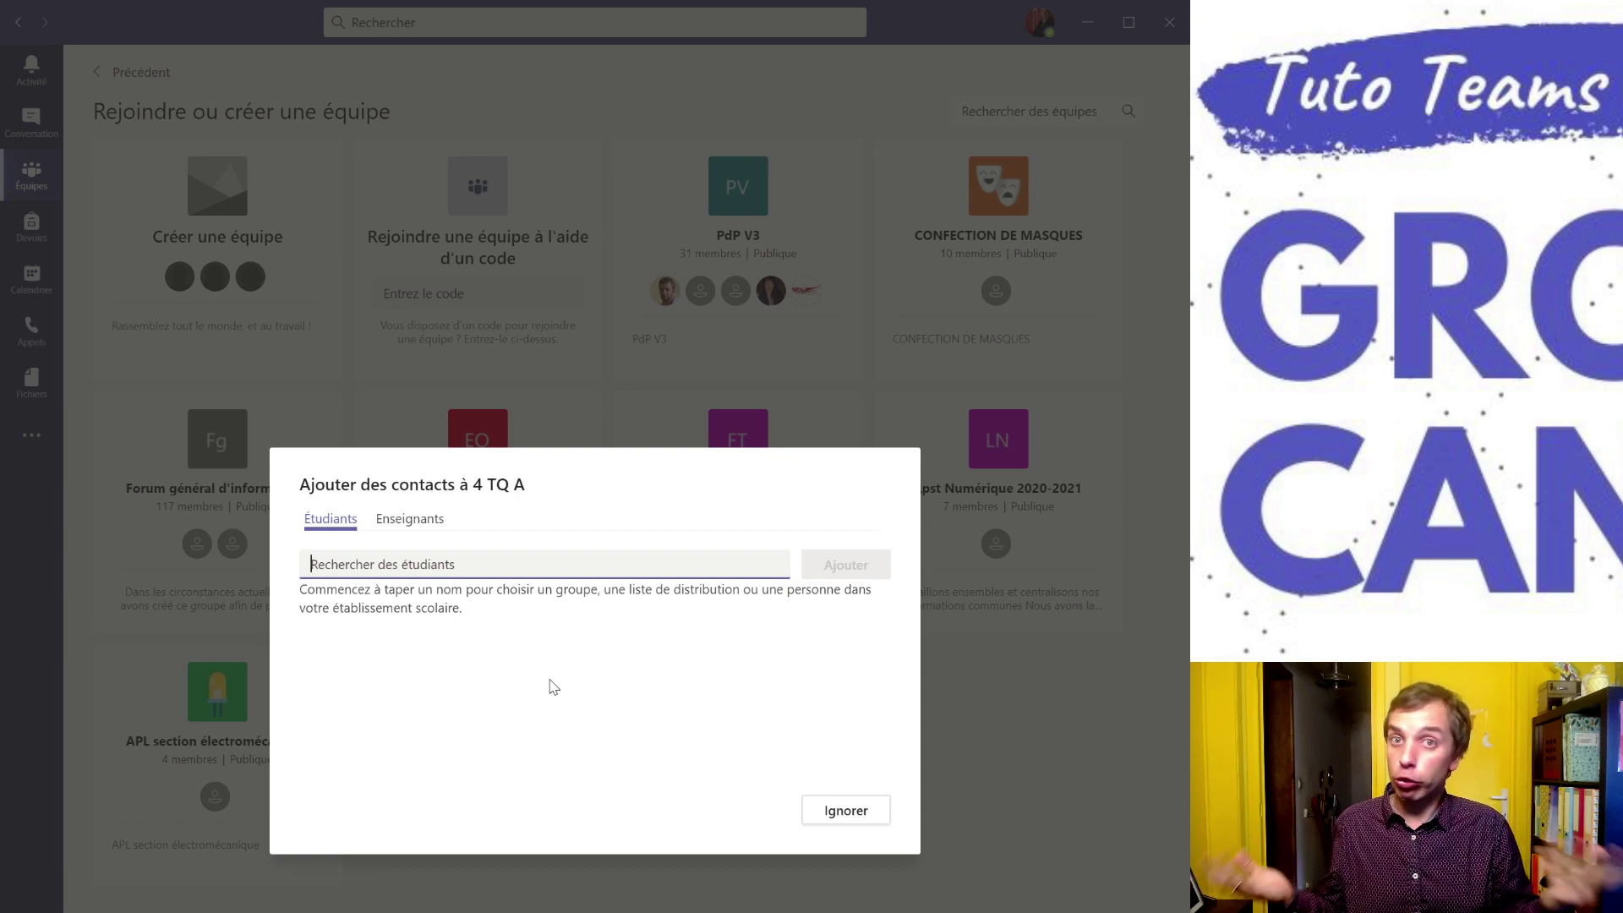
click(845, 810)
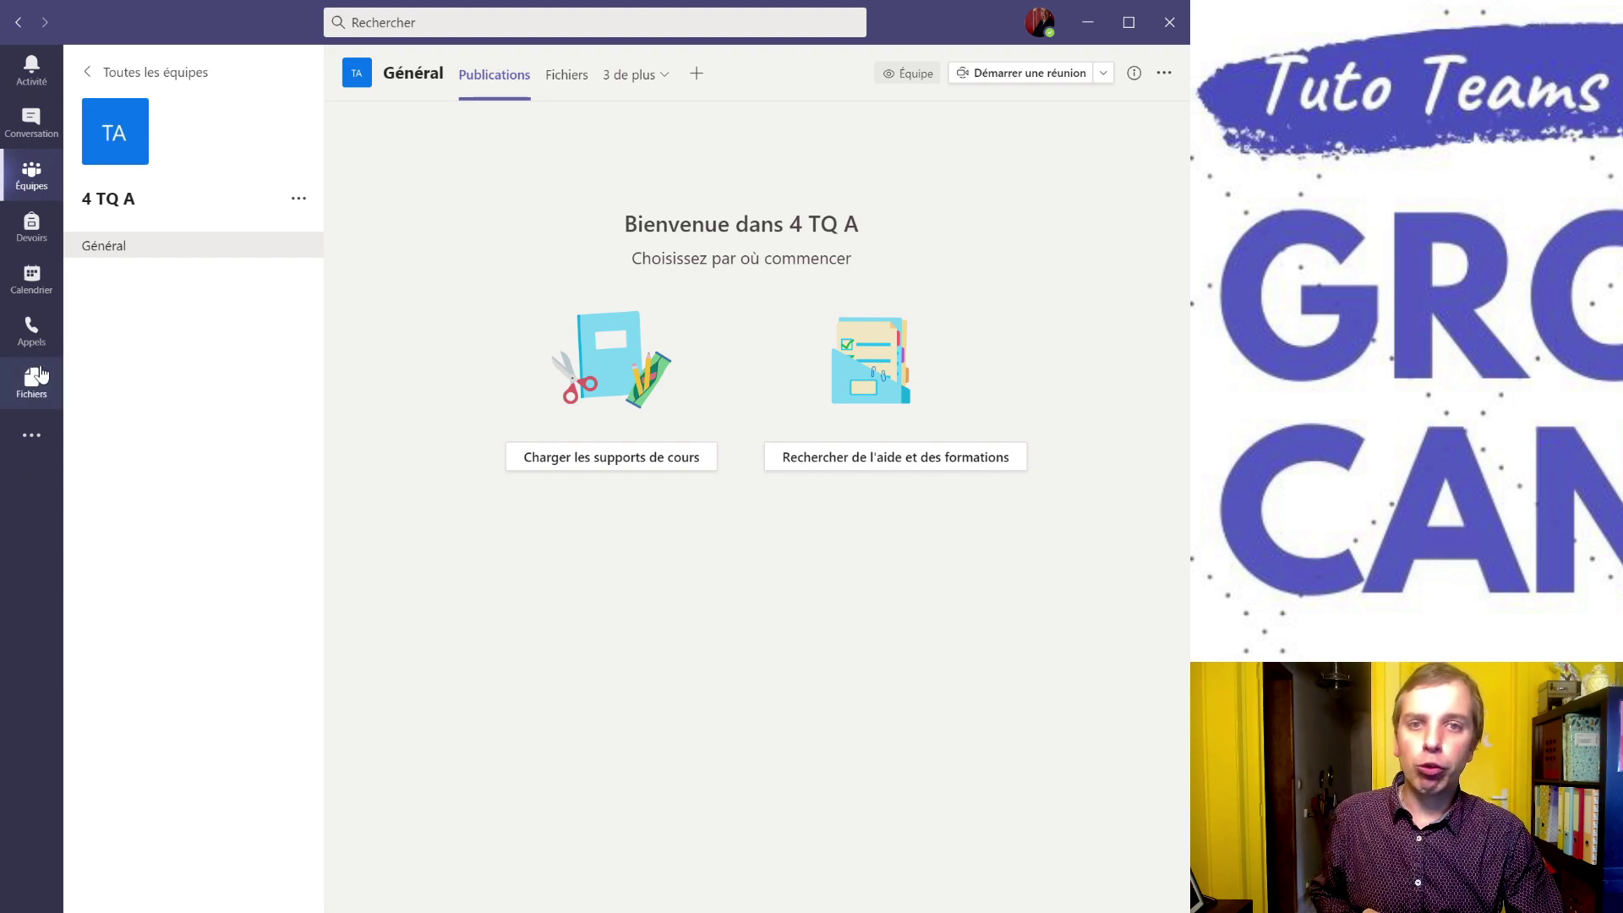
mouse_move(131, 256)
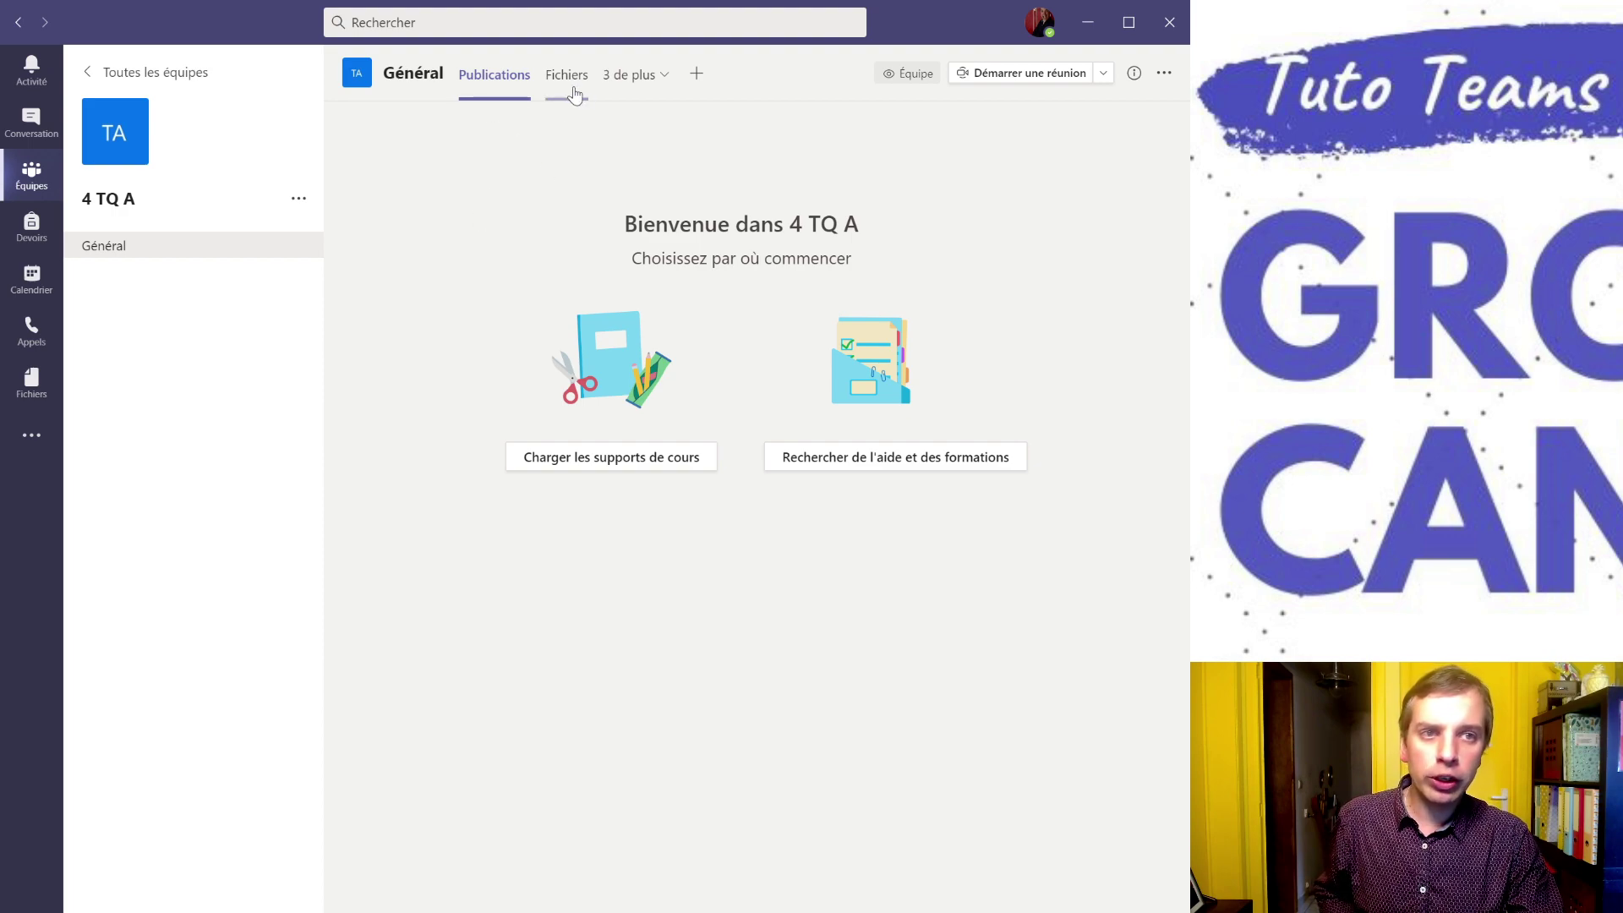
click(667, 78)
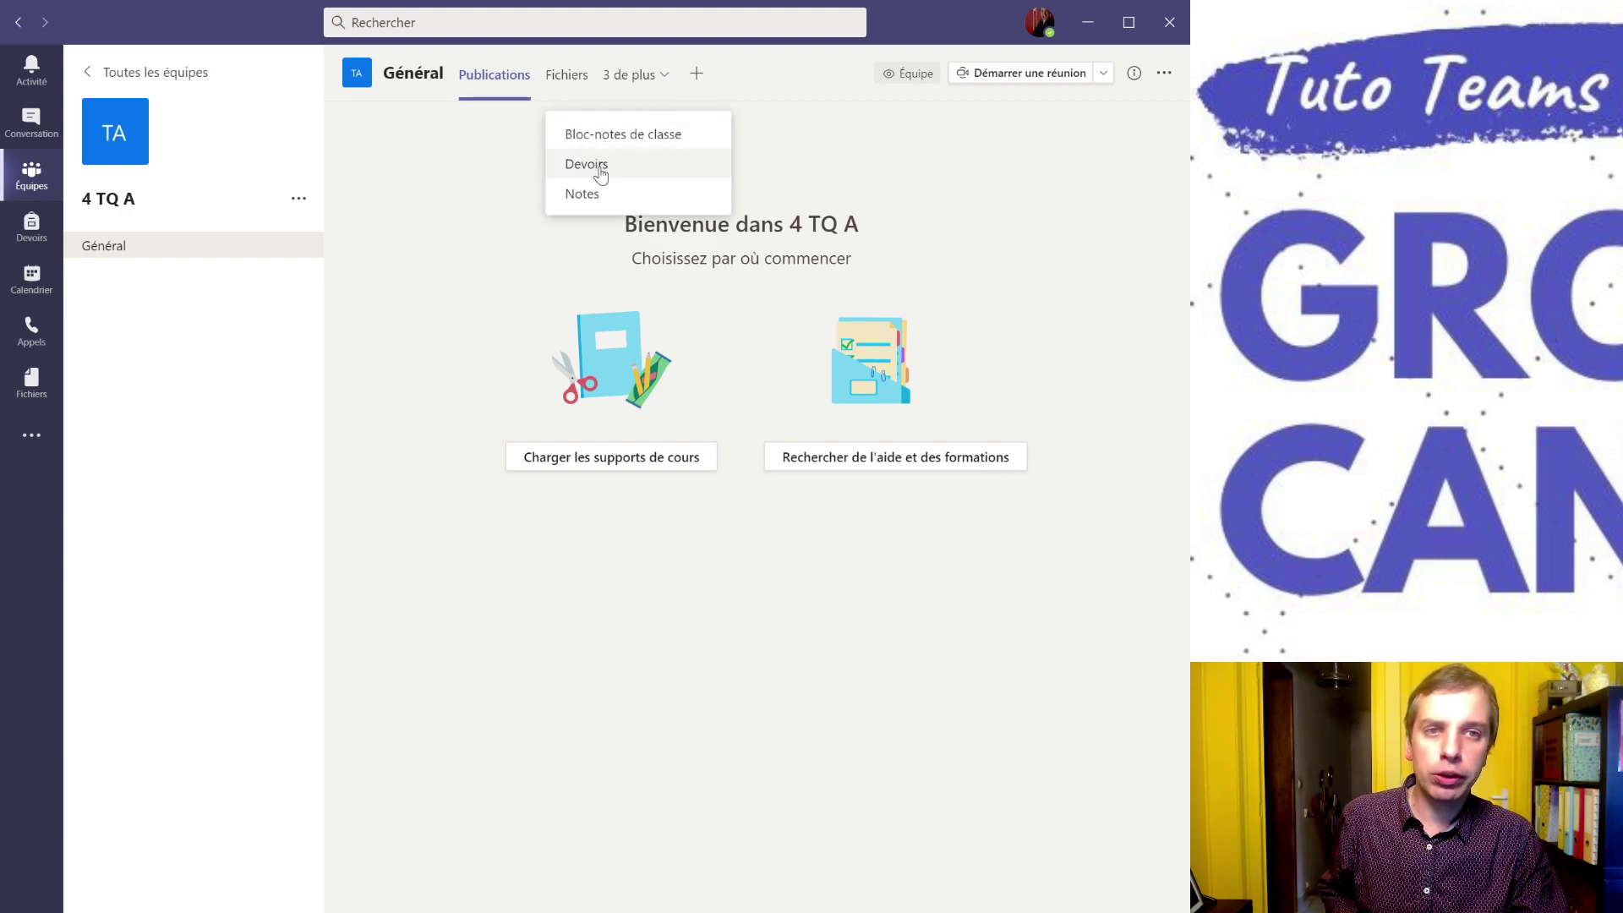
click(207, 521)
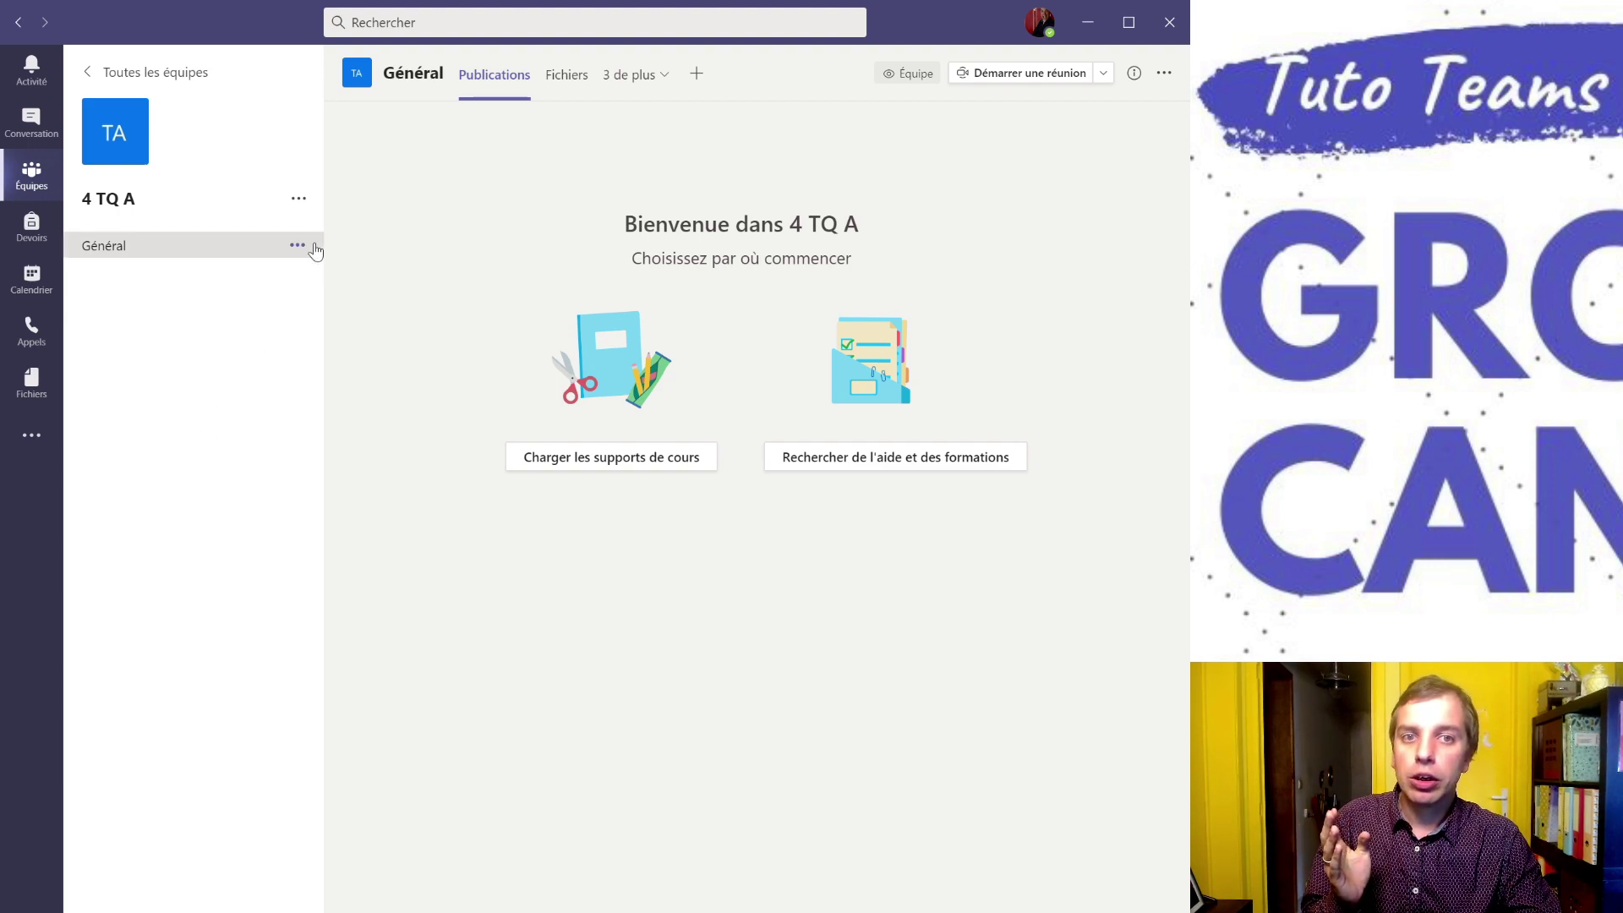
Add a standard channel named "Français" to the 4 TQ A team, automatically shown in every member's channel list.
click(300, 200)
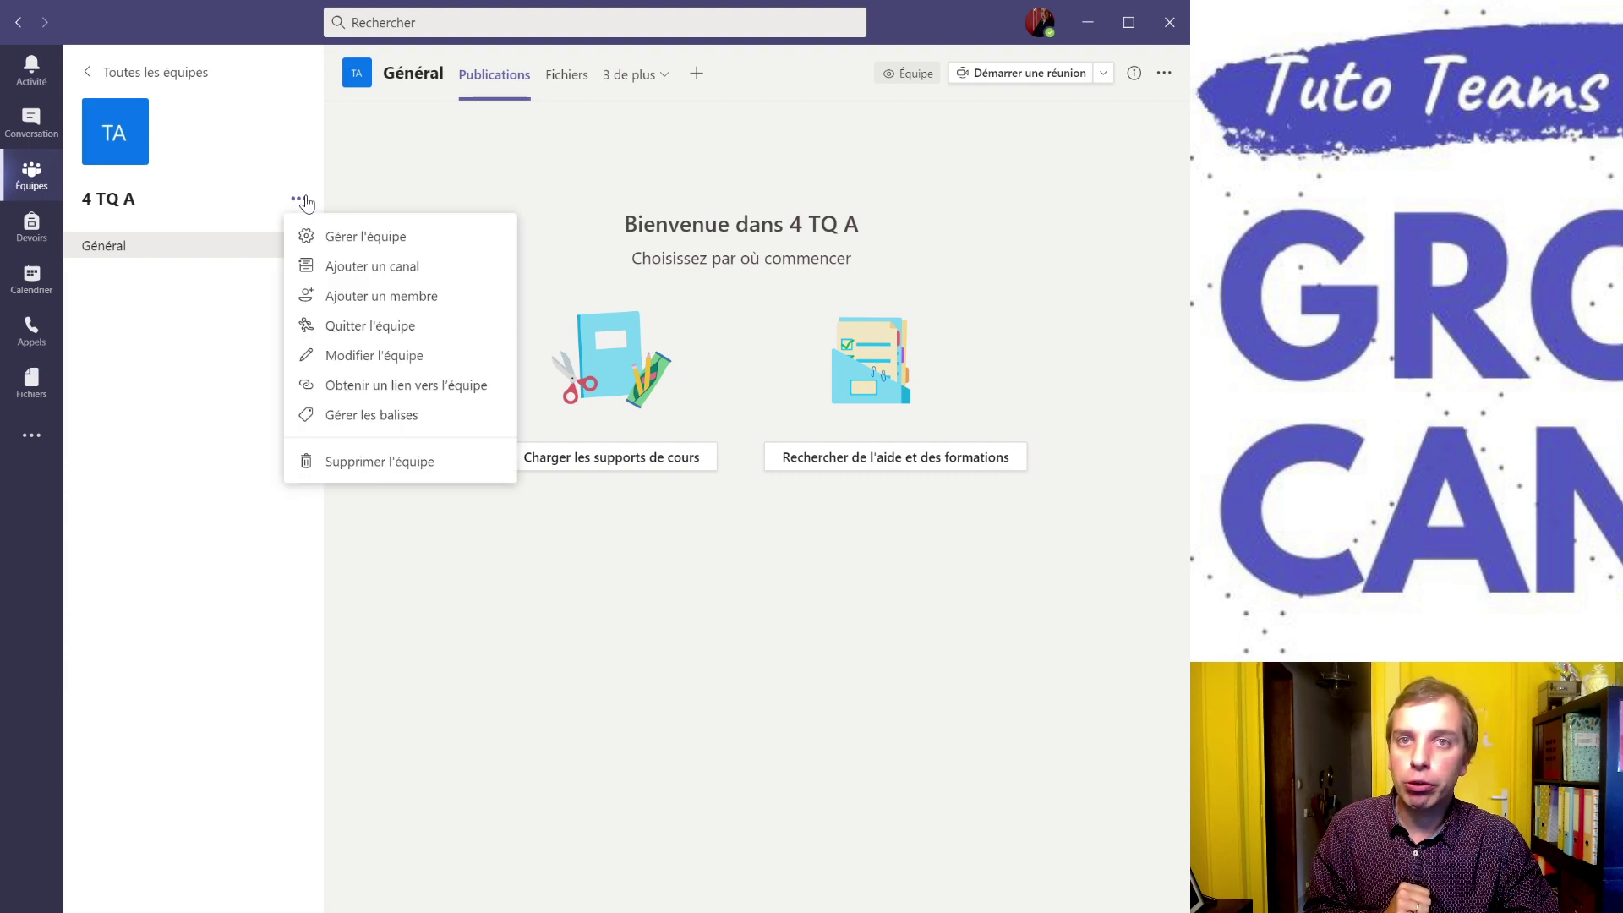
click(351, 269)
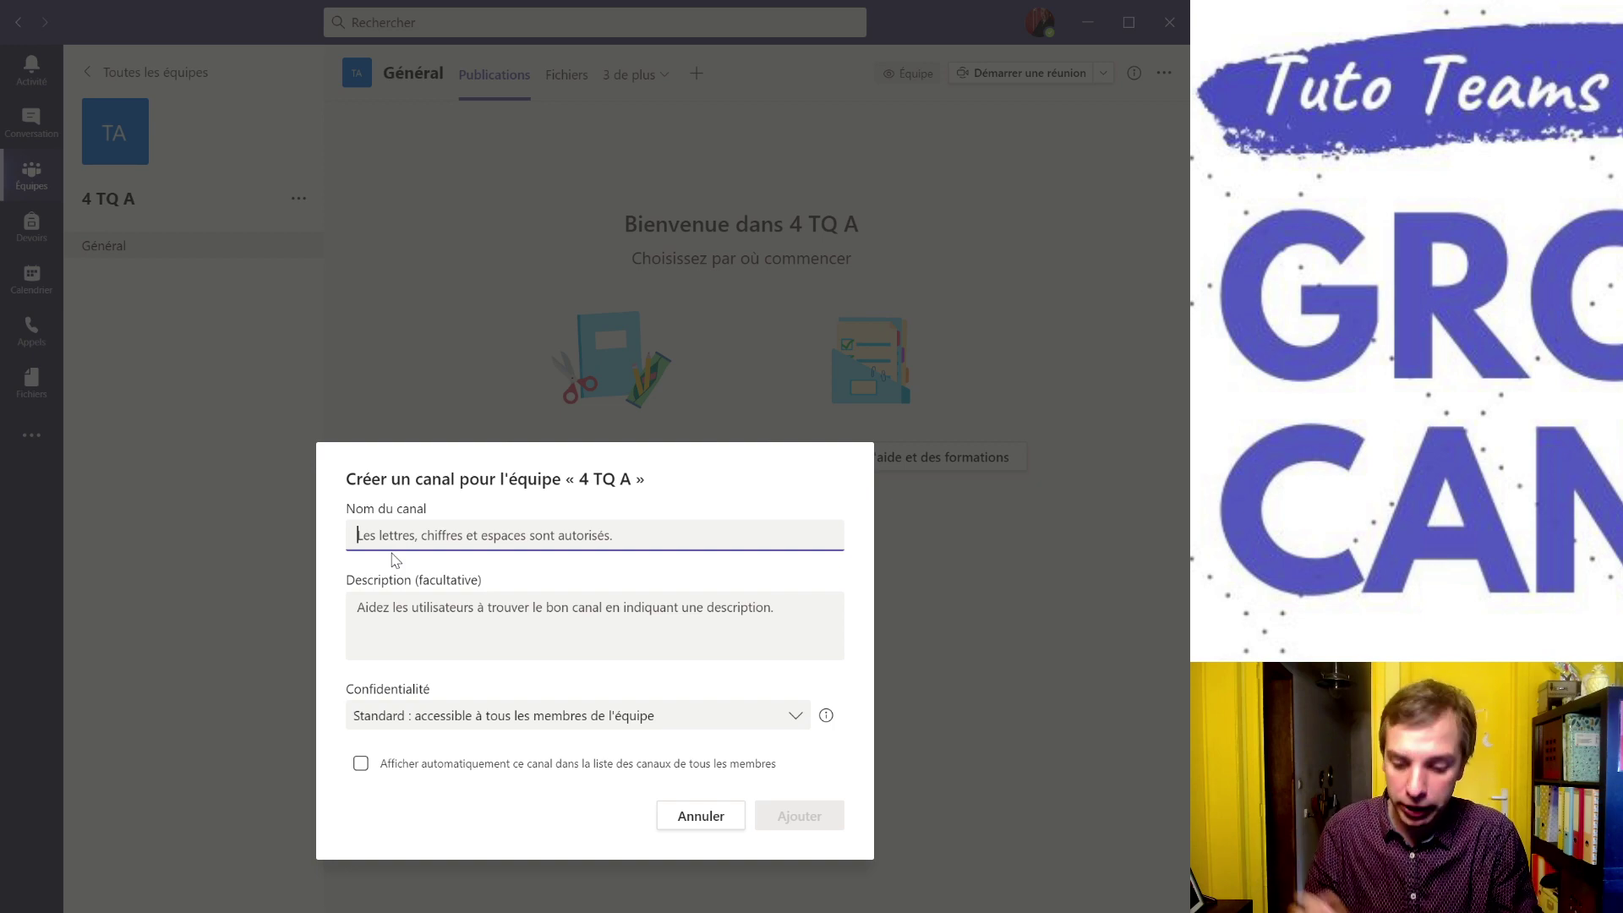
text(Fran)
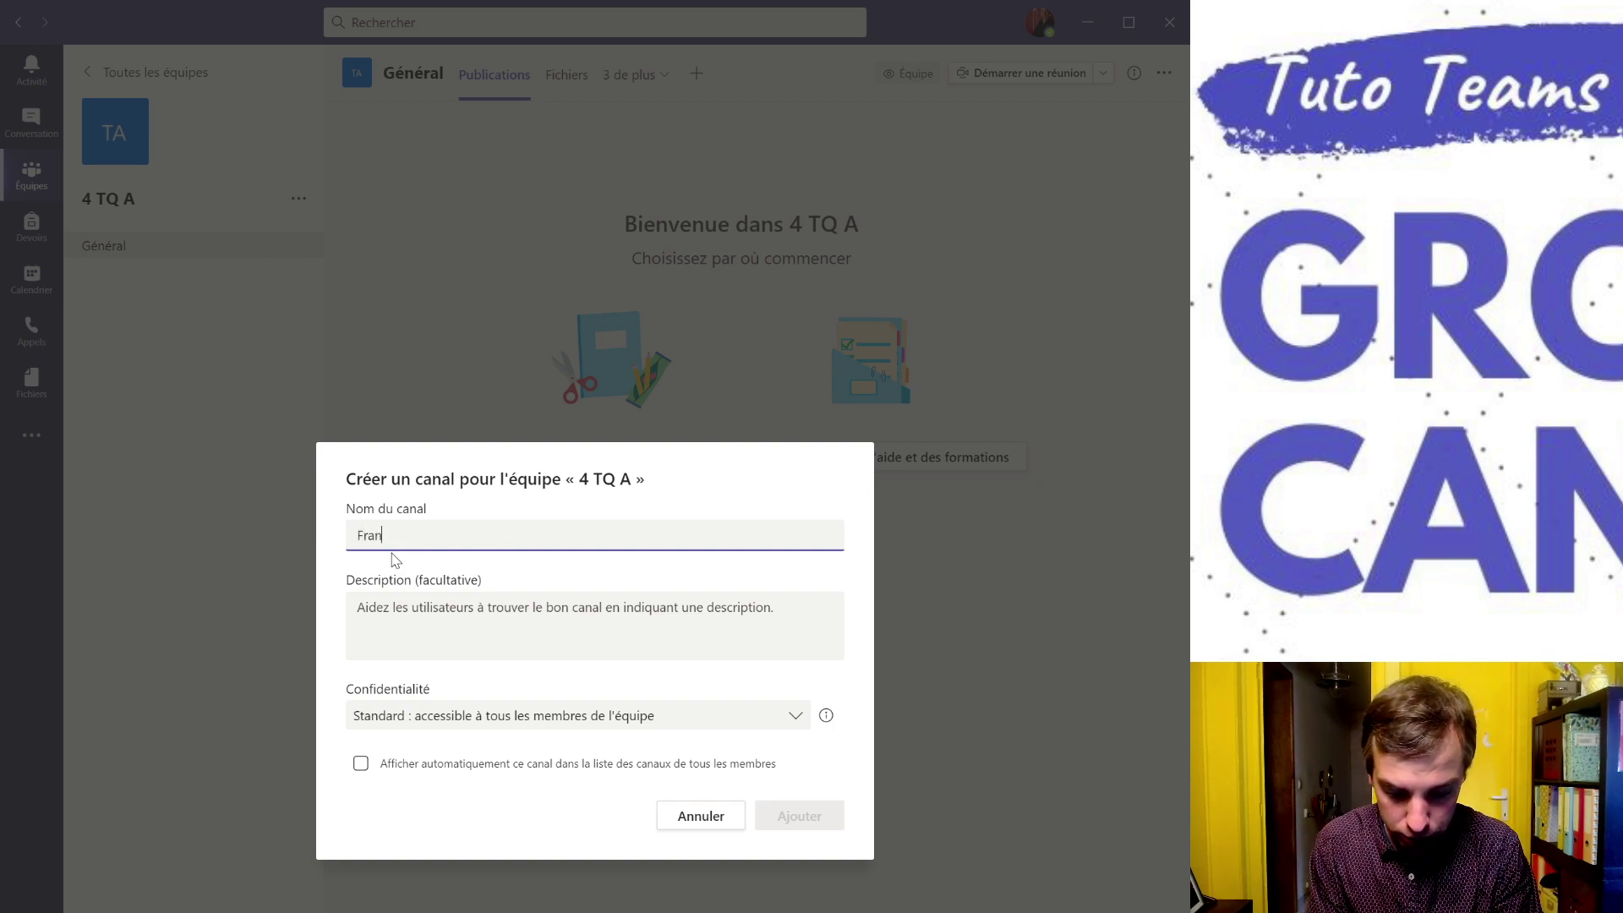
text(çais)
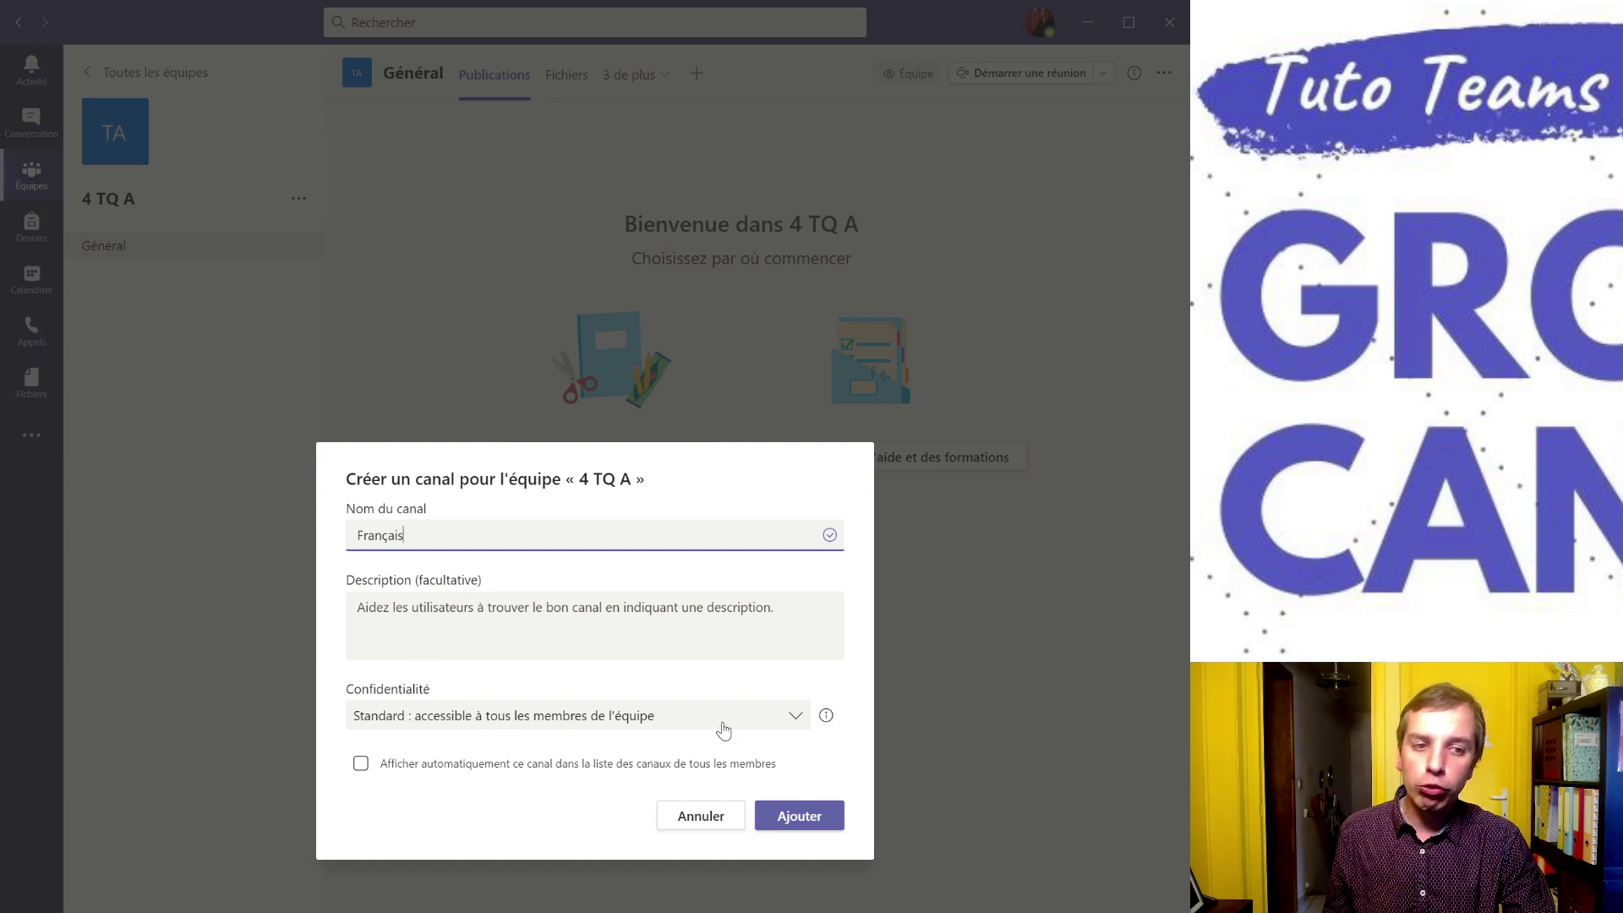
click(792, 717)
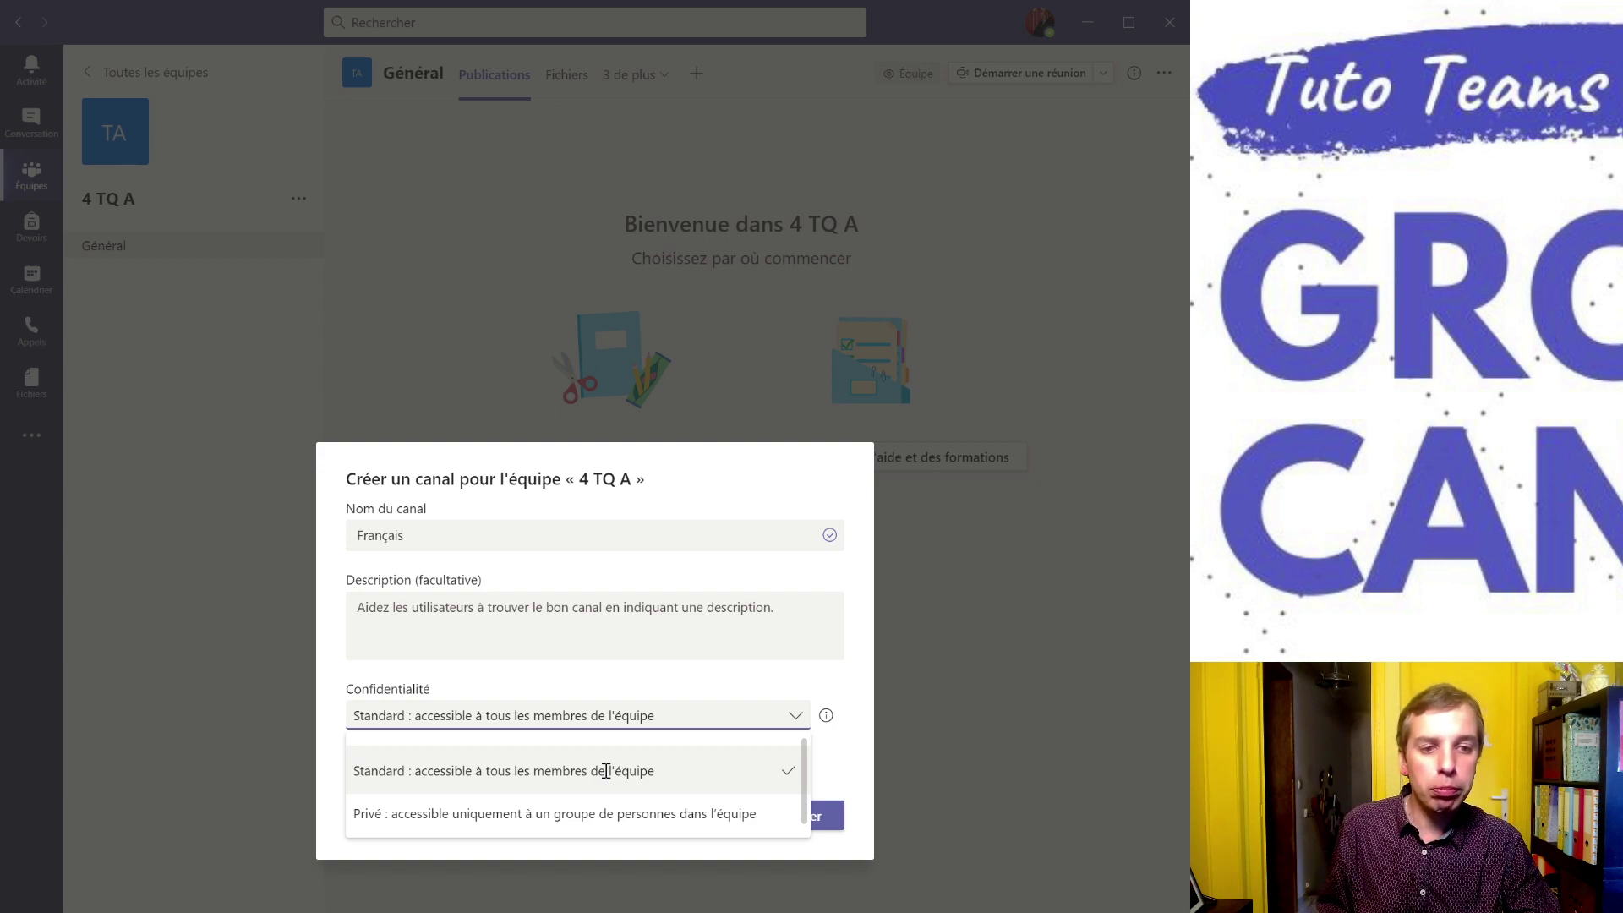
click(621, 771)
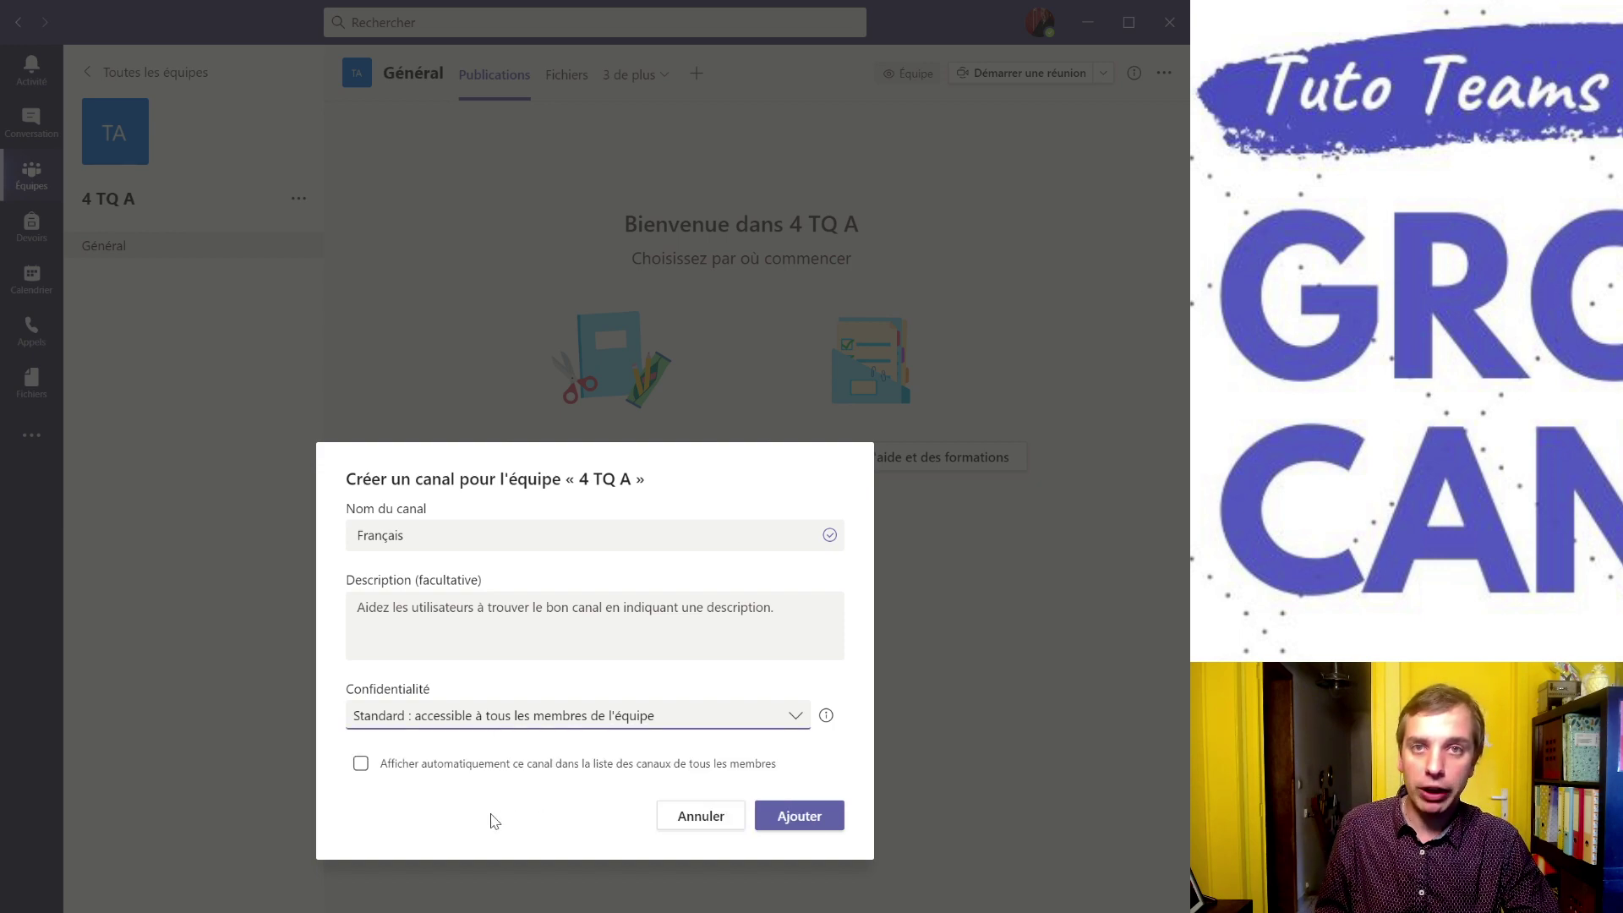
click(360, 765)
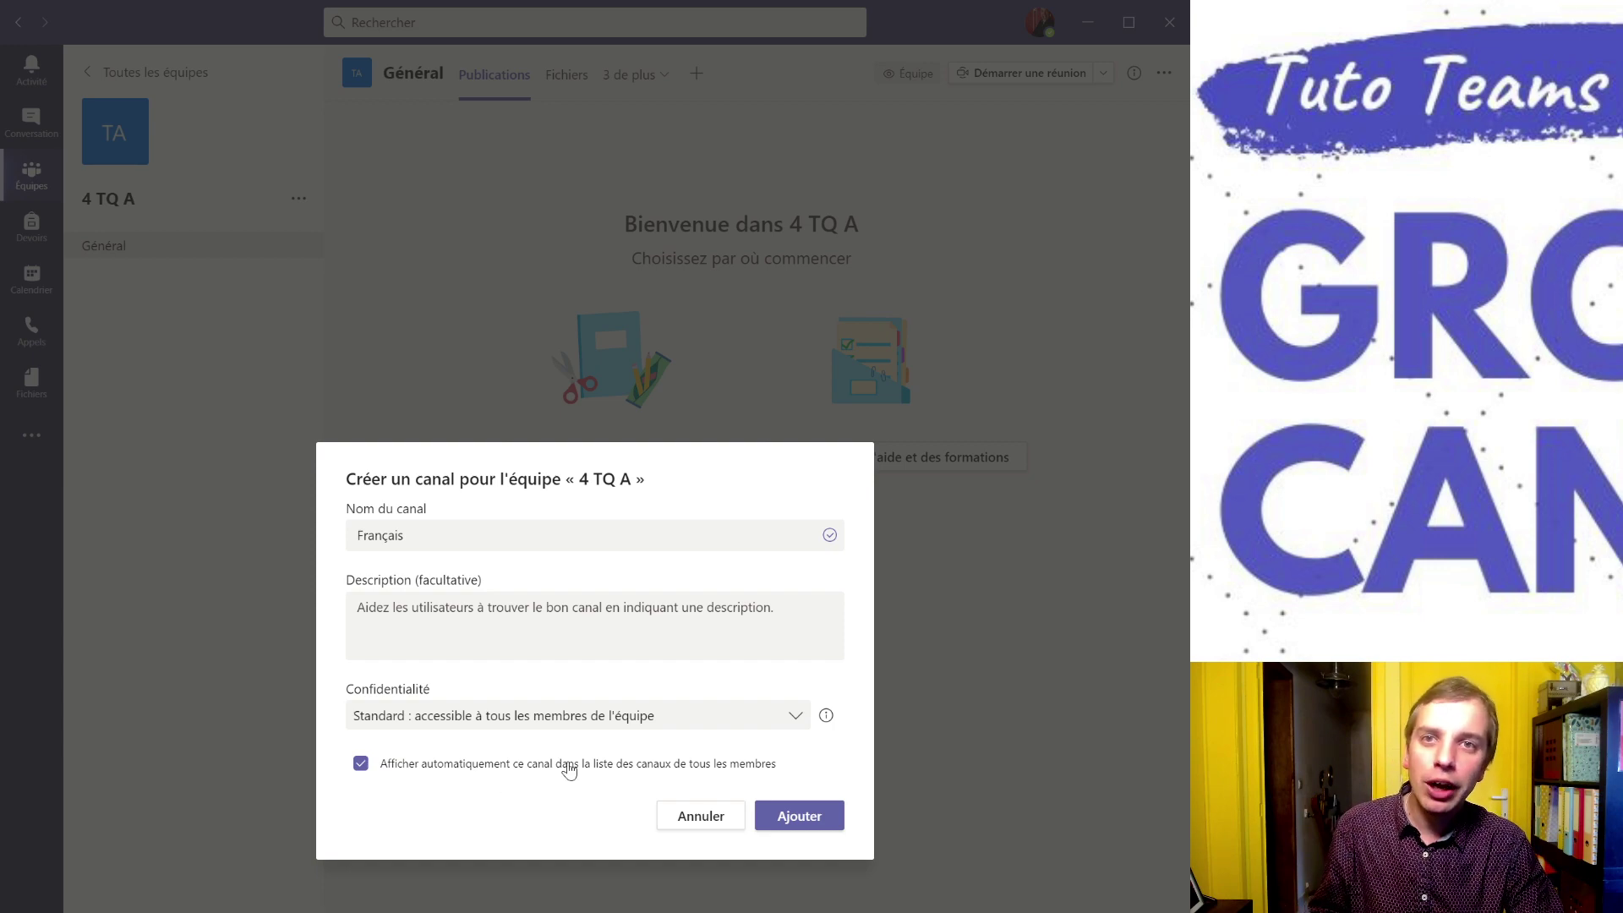
click(801, 819)
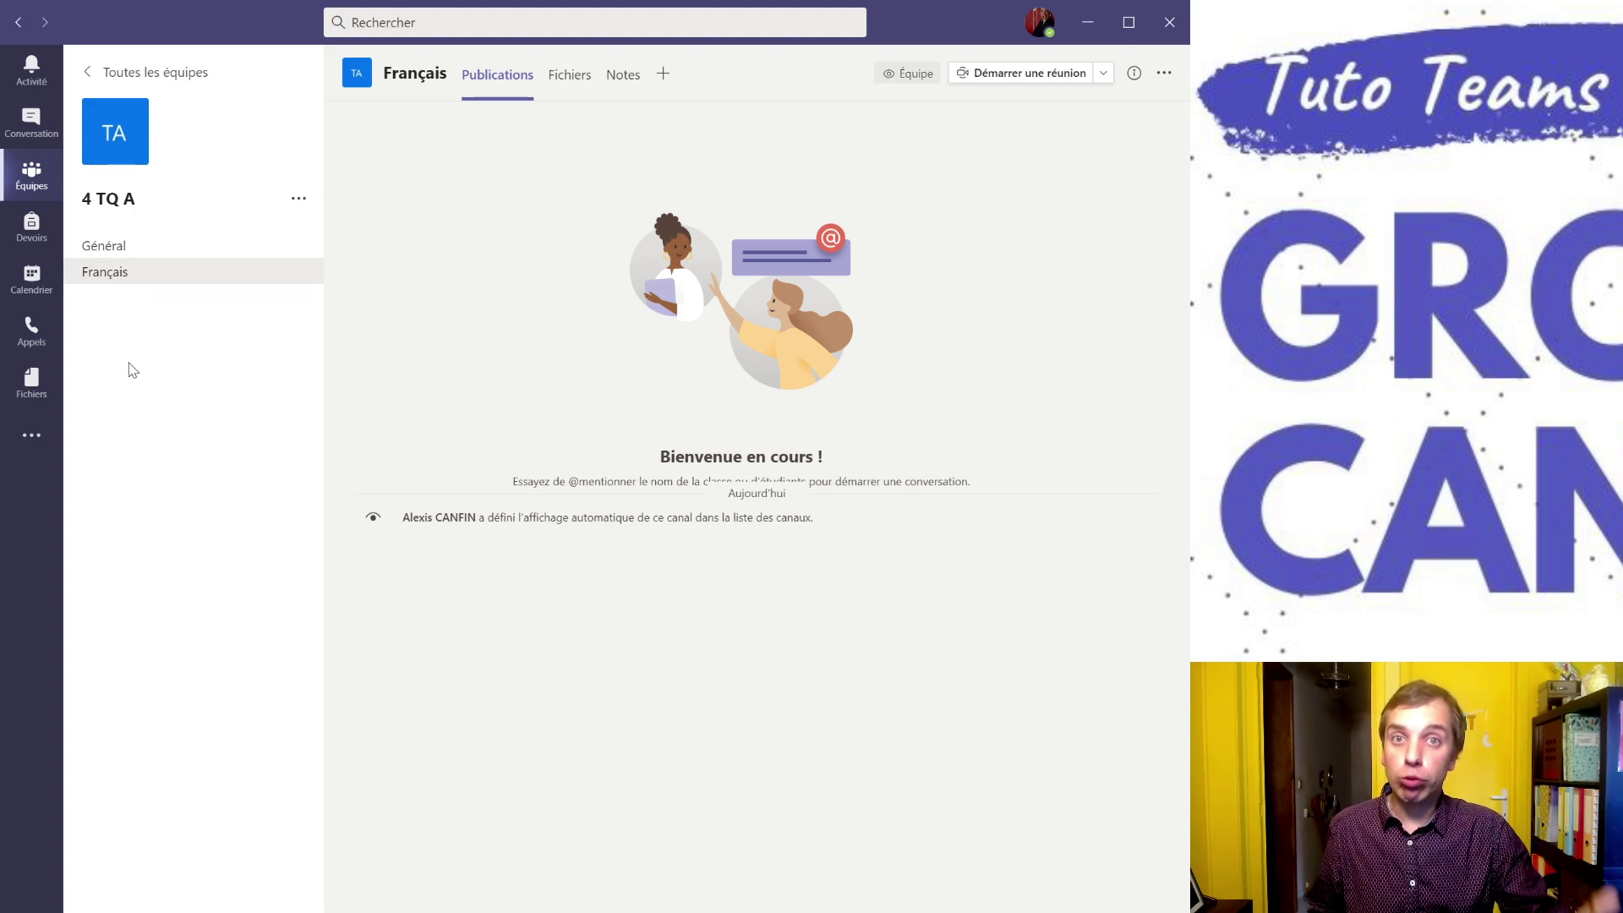
Add a standard channel named "Géographie" to the 4 TQ A team, automatically shown in every member's channel list.
click(295, 200)
click(354, 266)
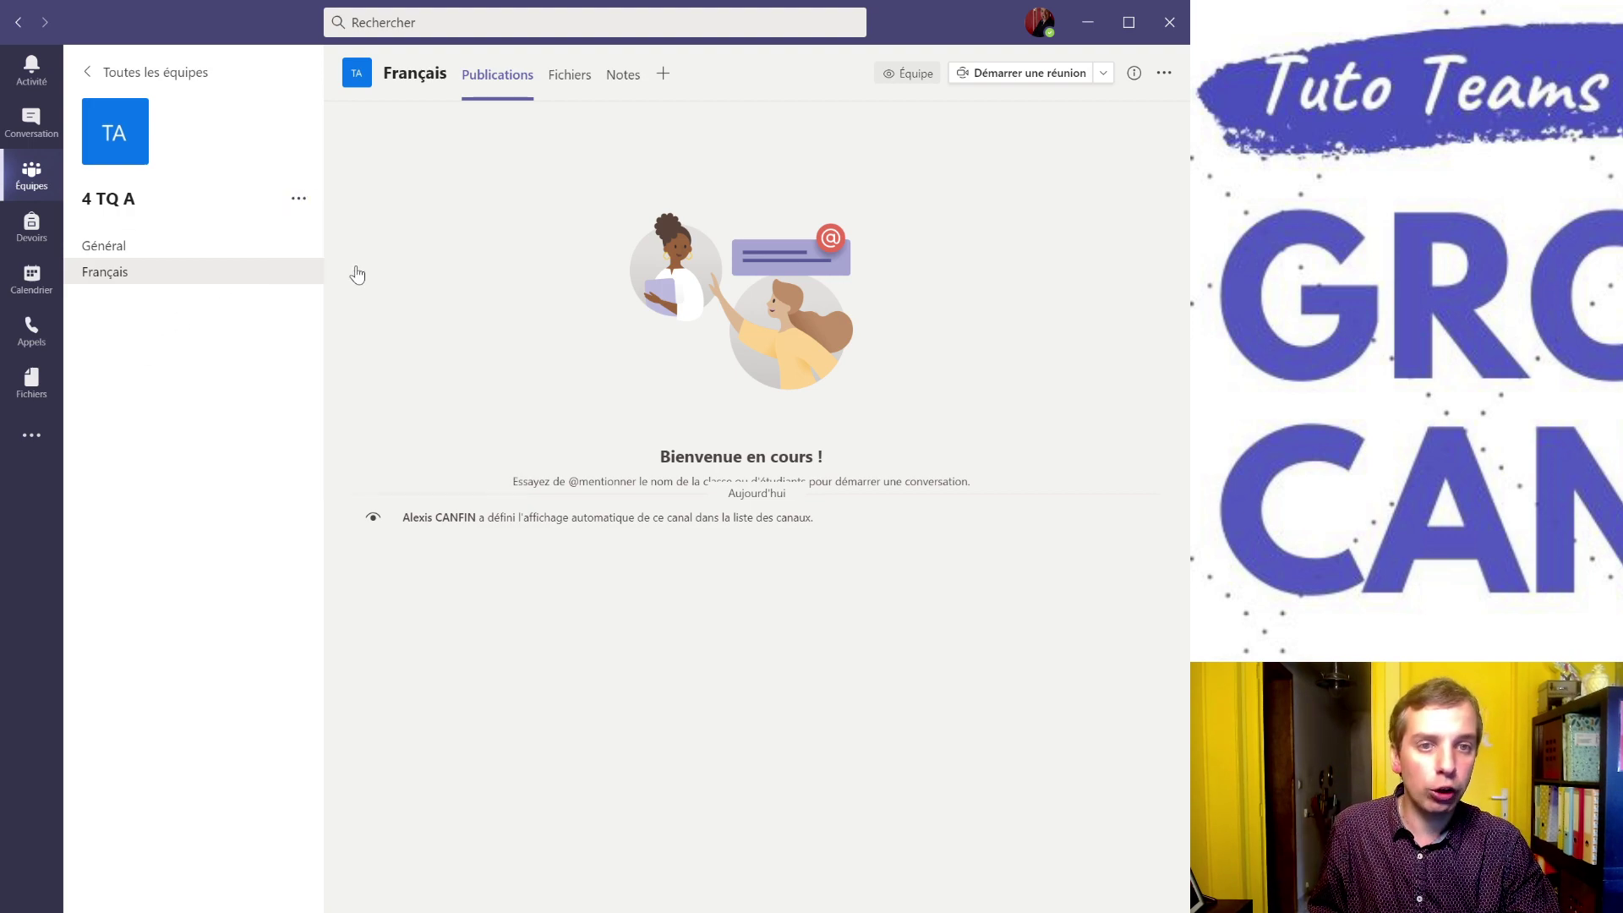
text(G)
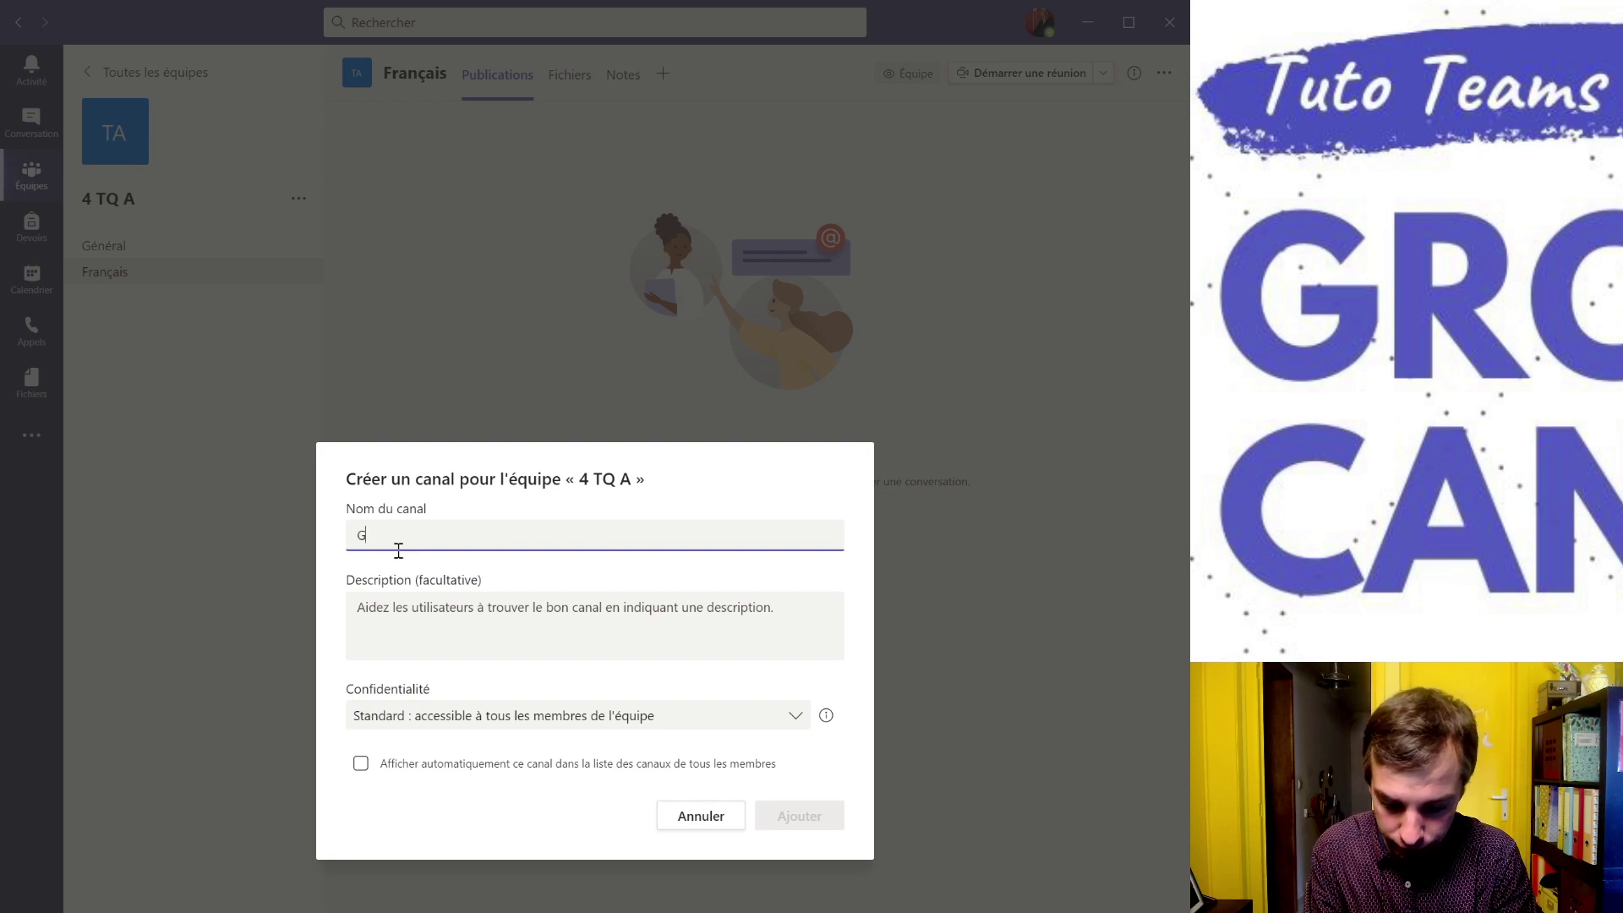
text(éographie)
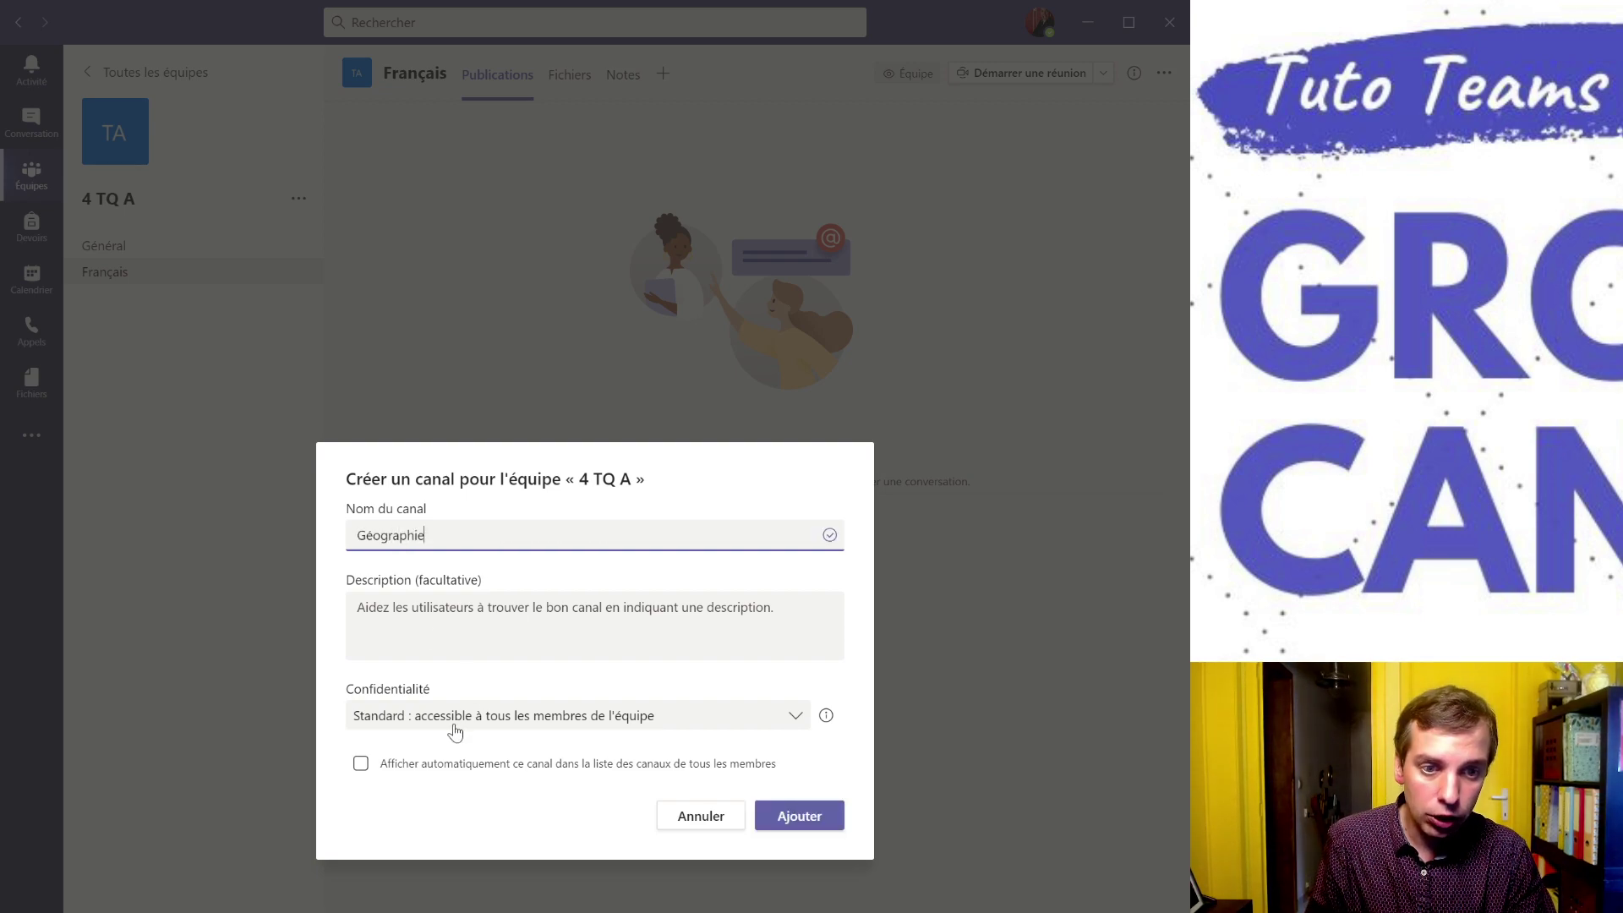
click(361, 765)
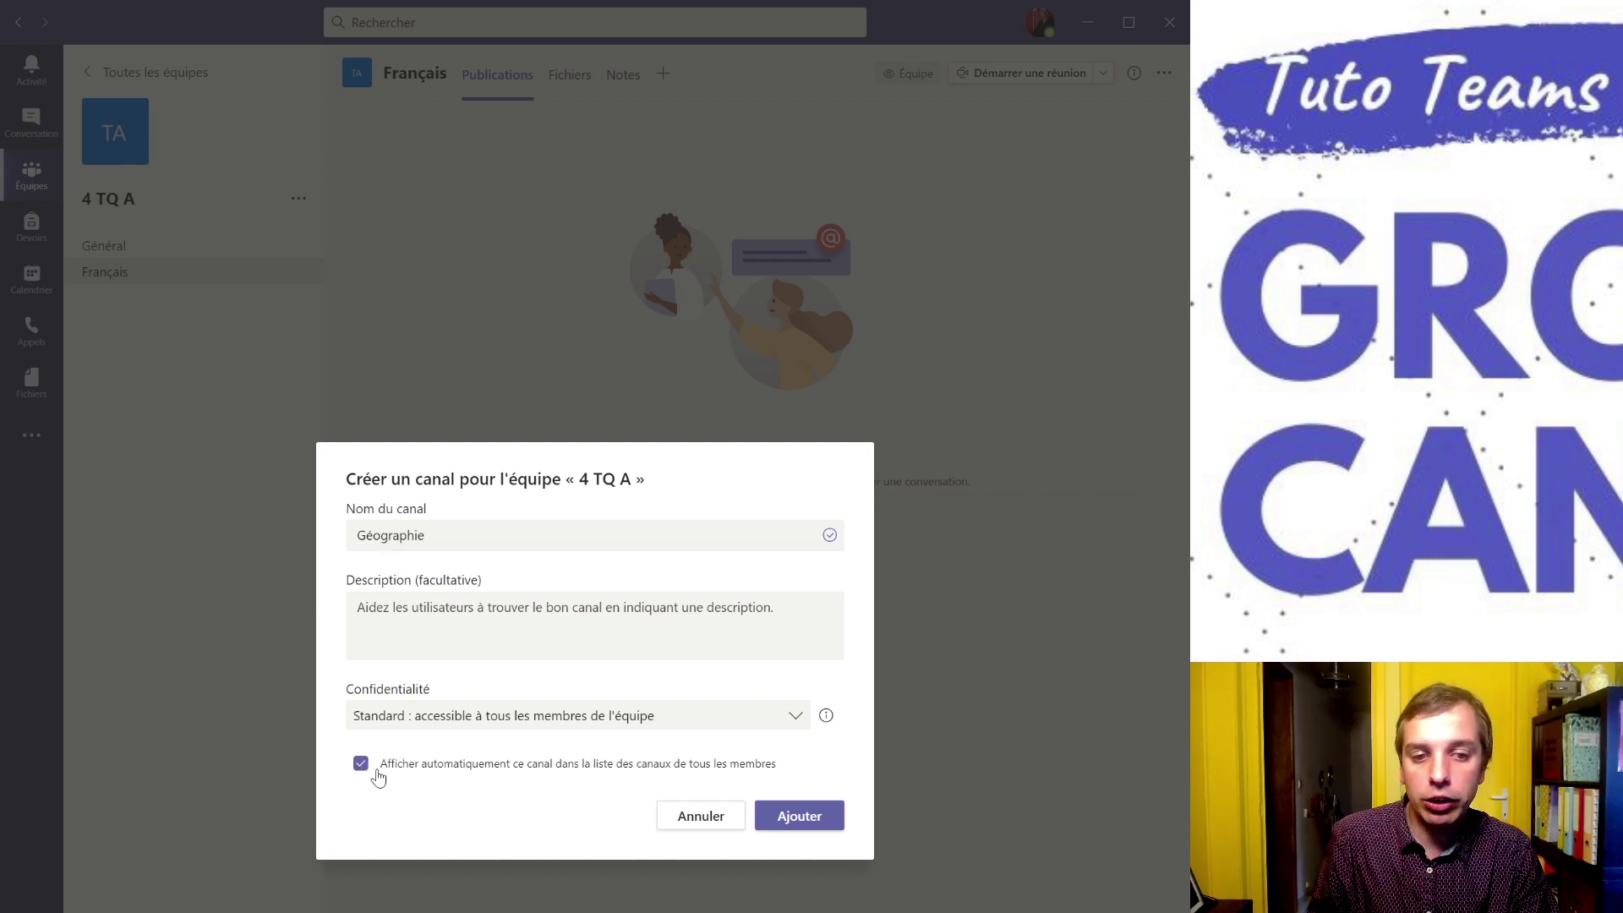
click(818, 822)
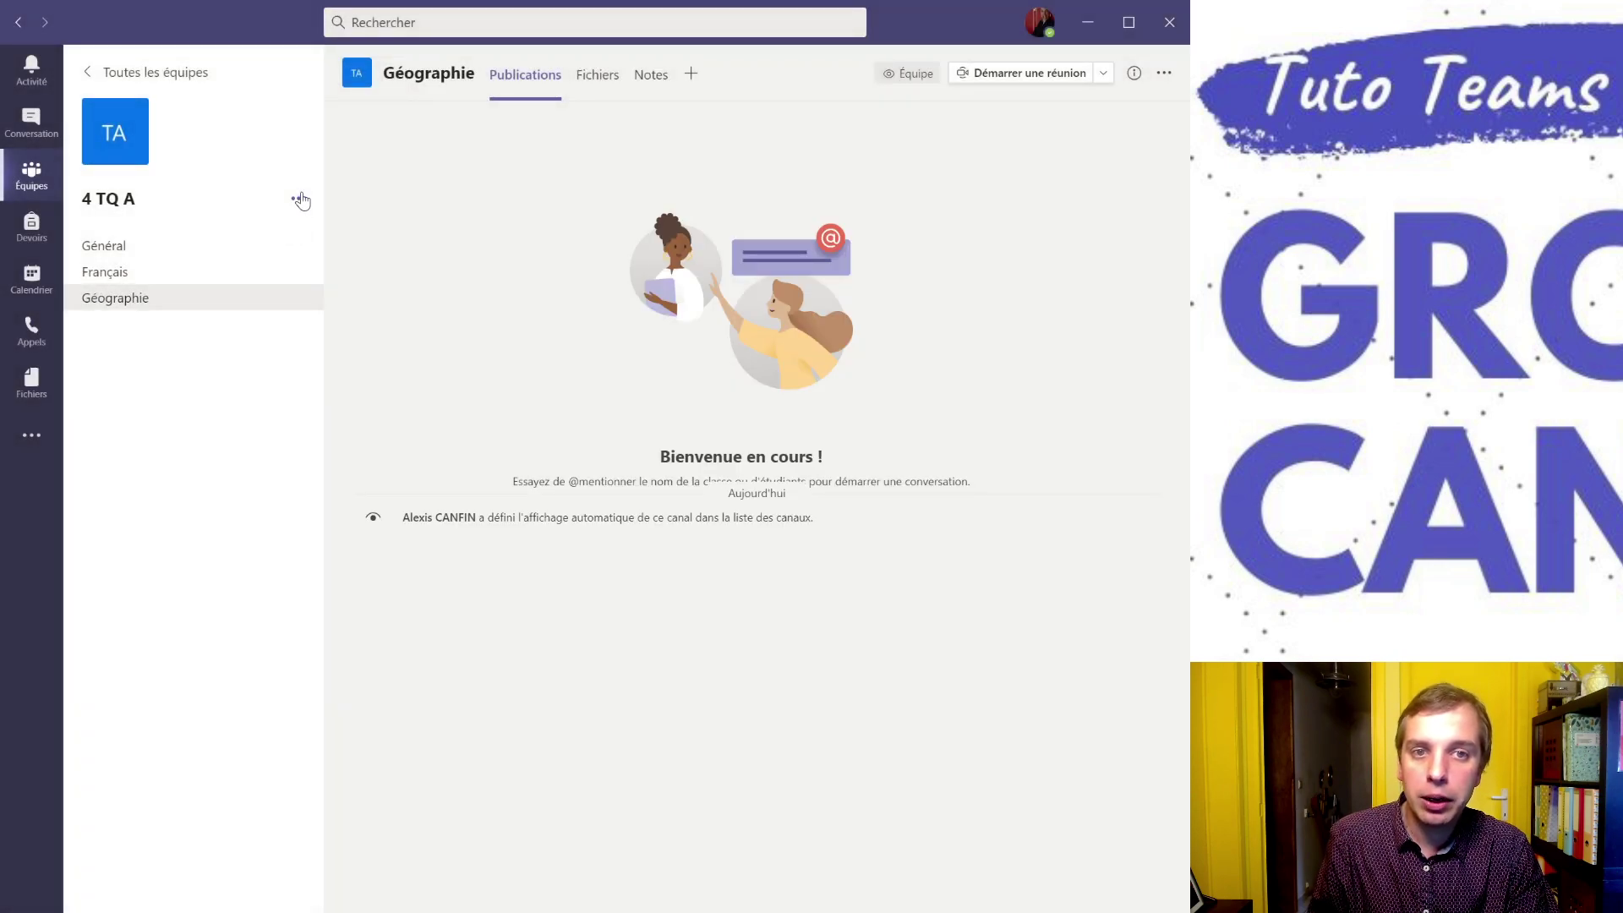
Add a standard channel named "Mathématiques" to the 4 TQ A team, automatically shown in every member's channel list.
click(300, 199)
click(346, 272)
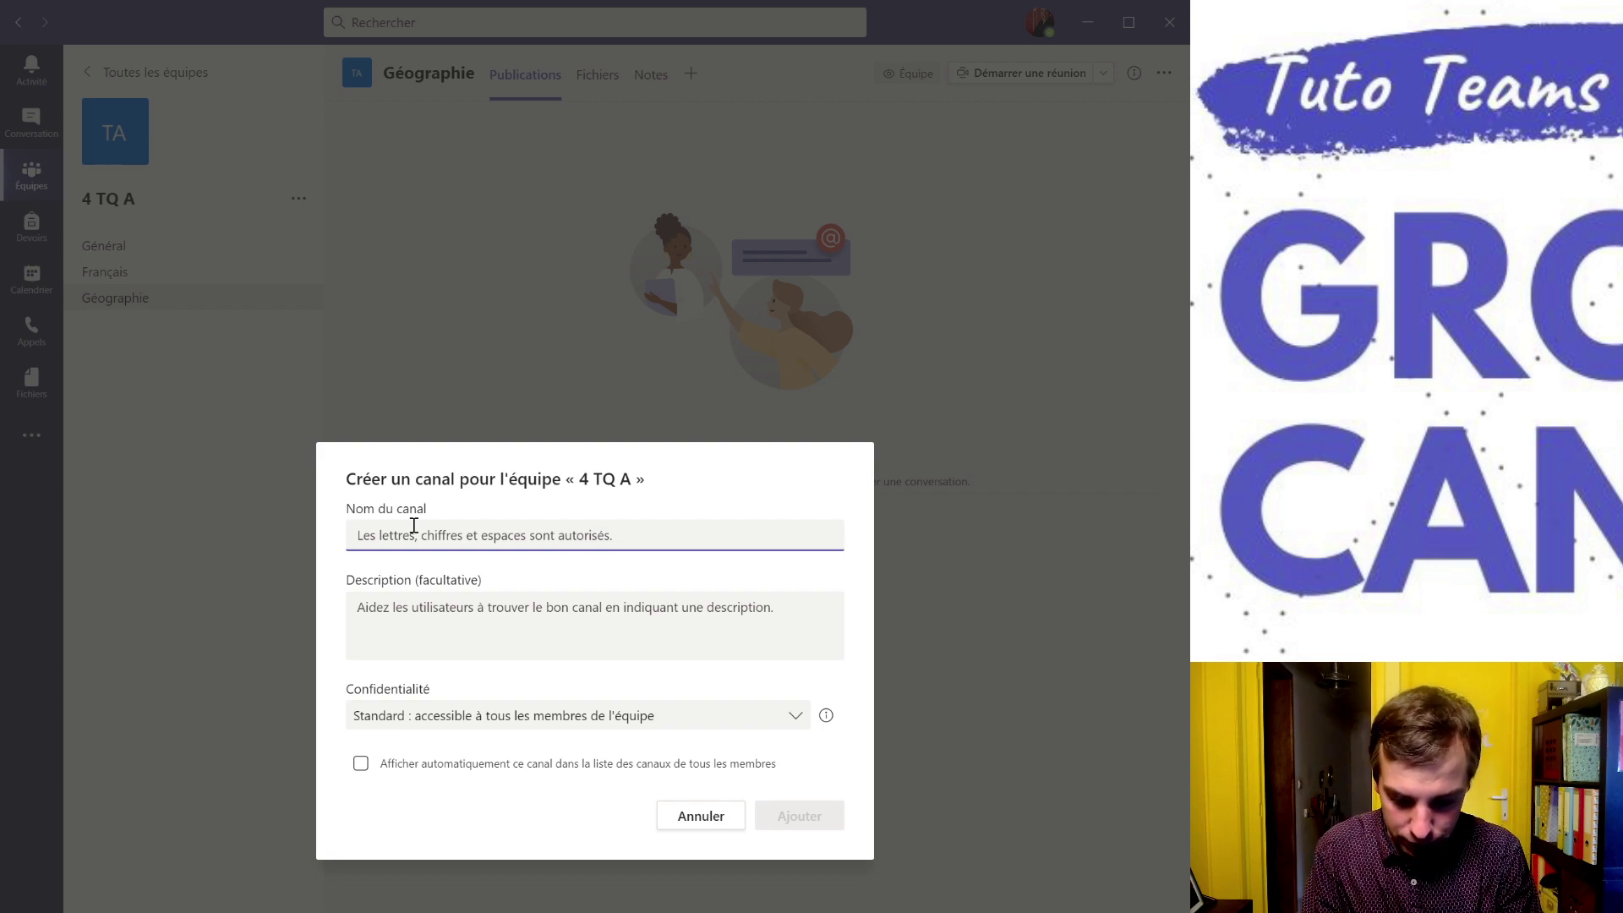
text(Mathématiques)
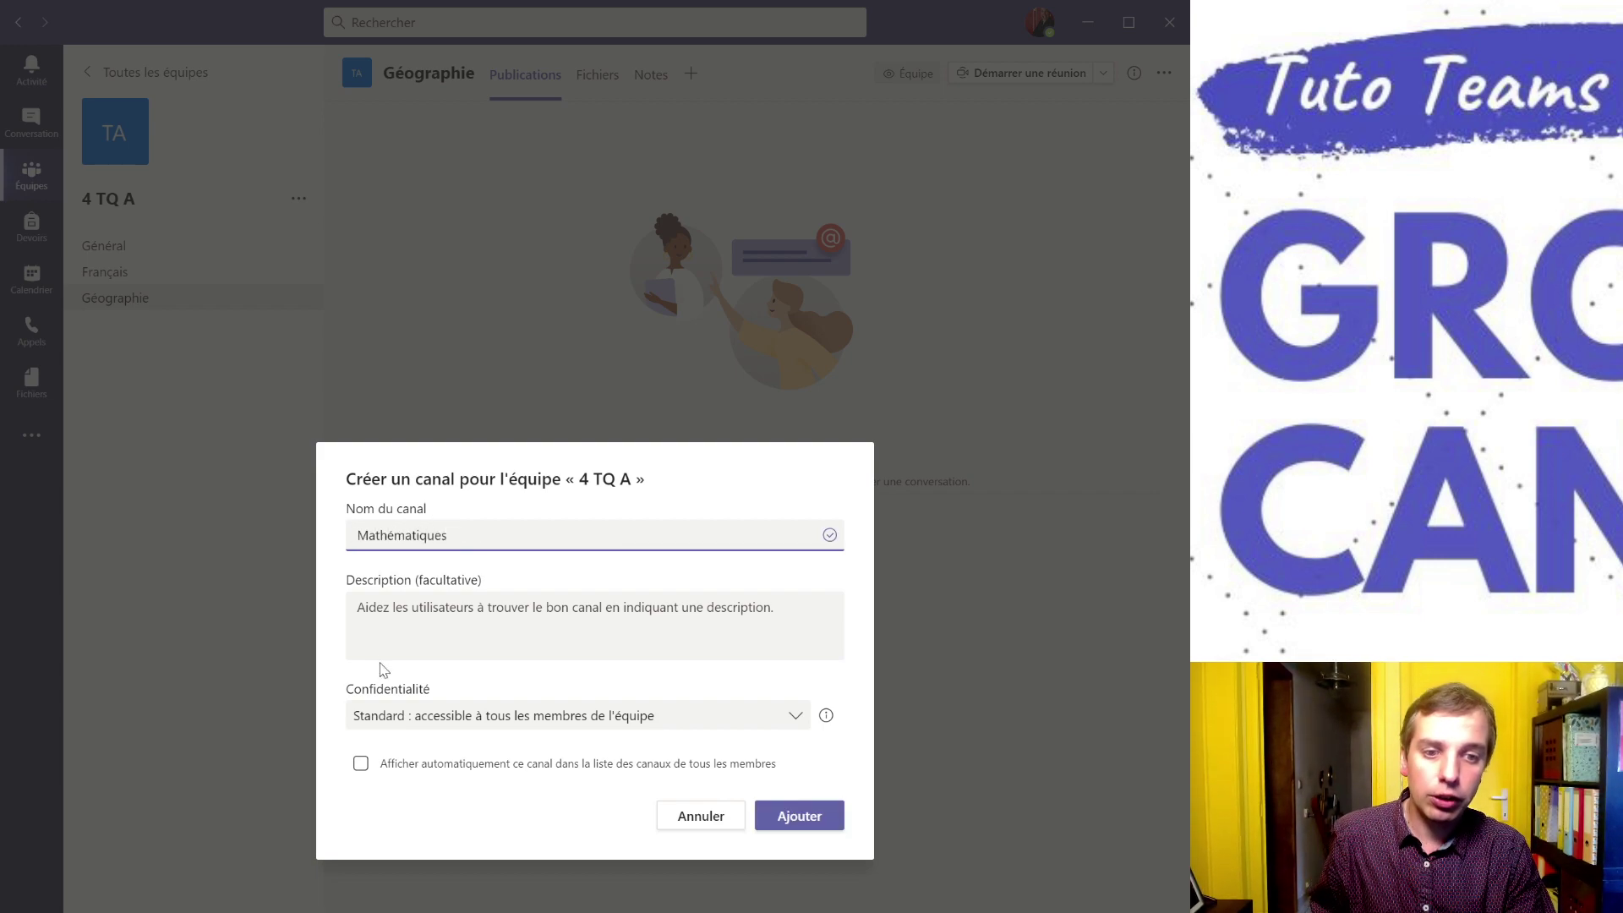
click(377, 769)
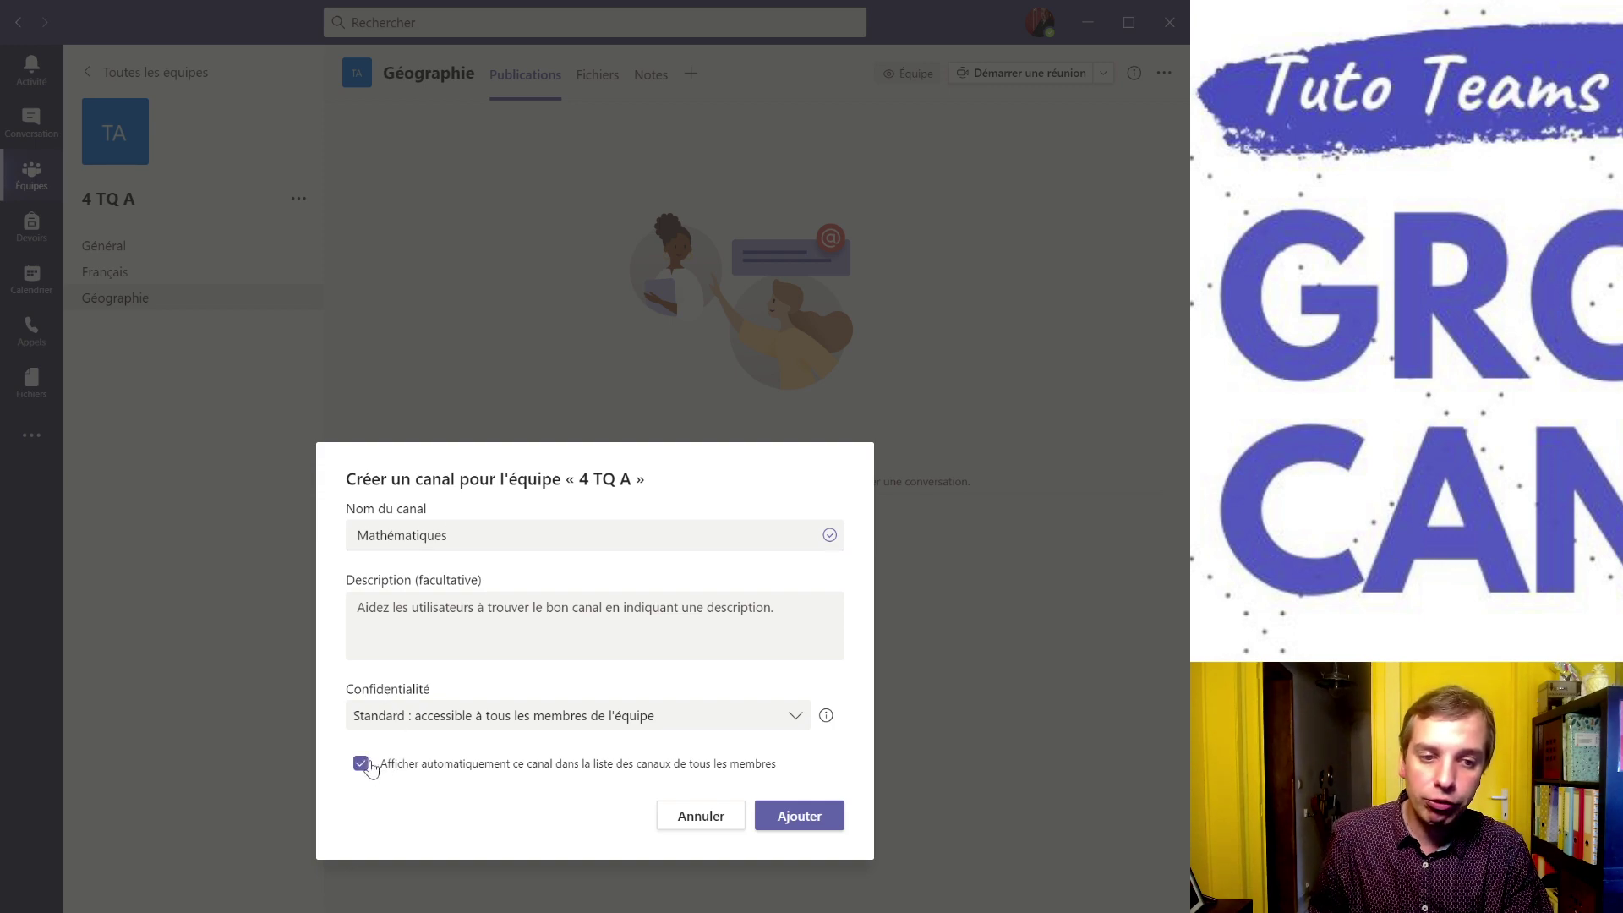
click(811, 819)
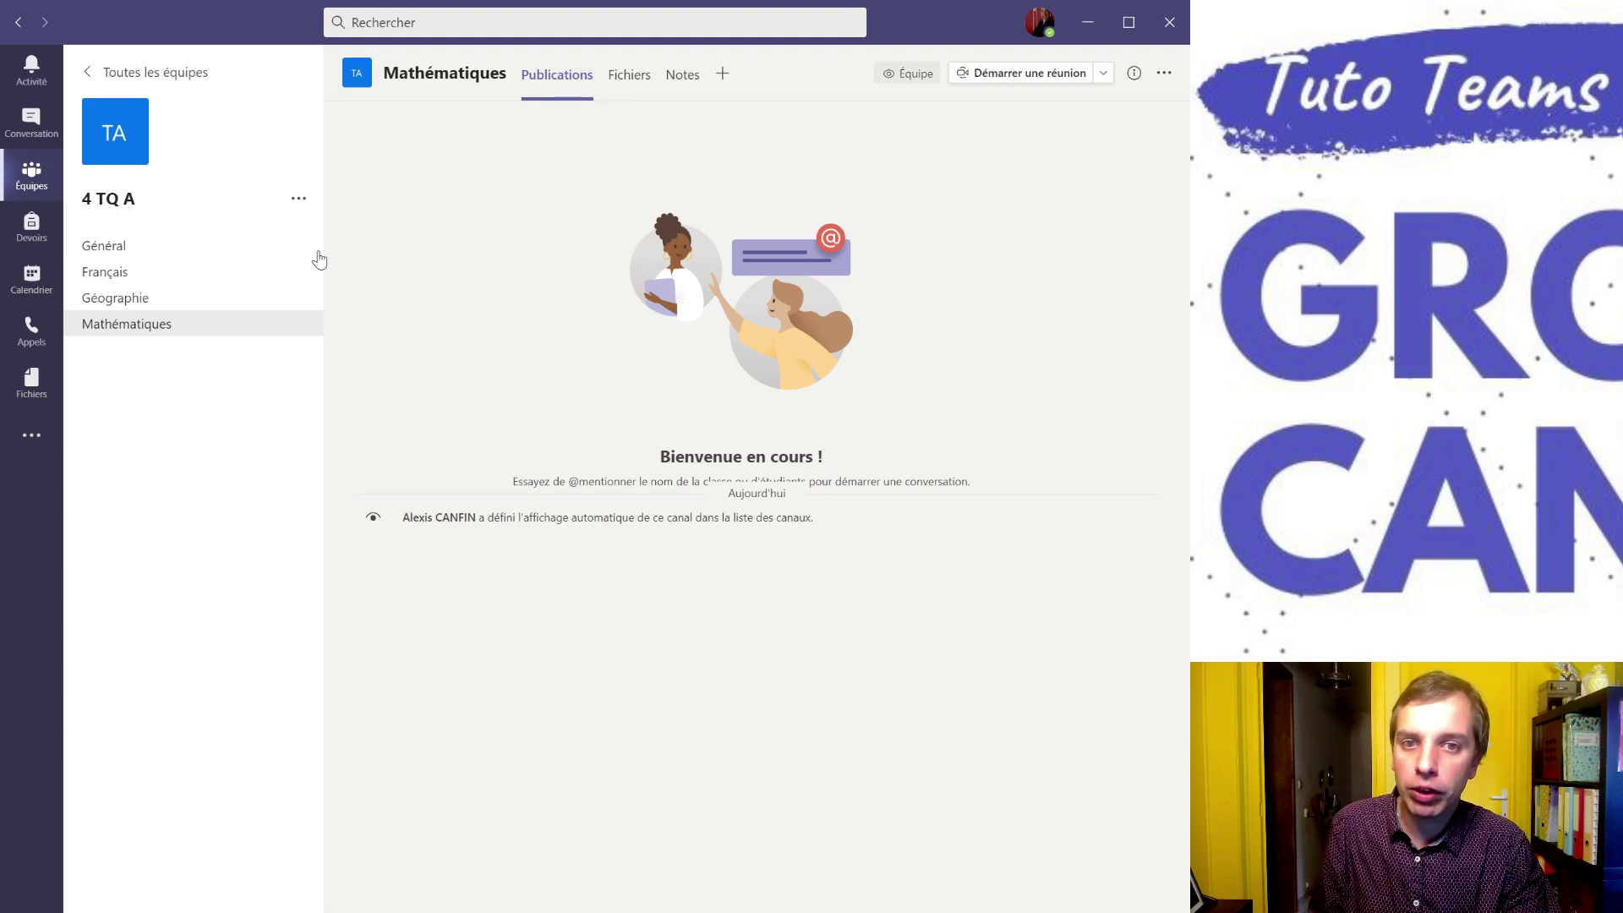
Look through the posts of the team's Français and Général channels.
click(143, 305)
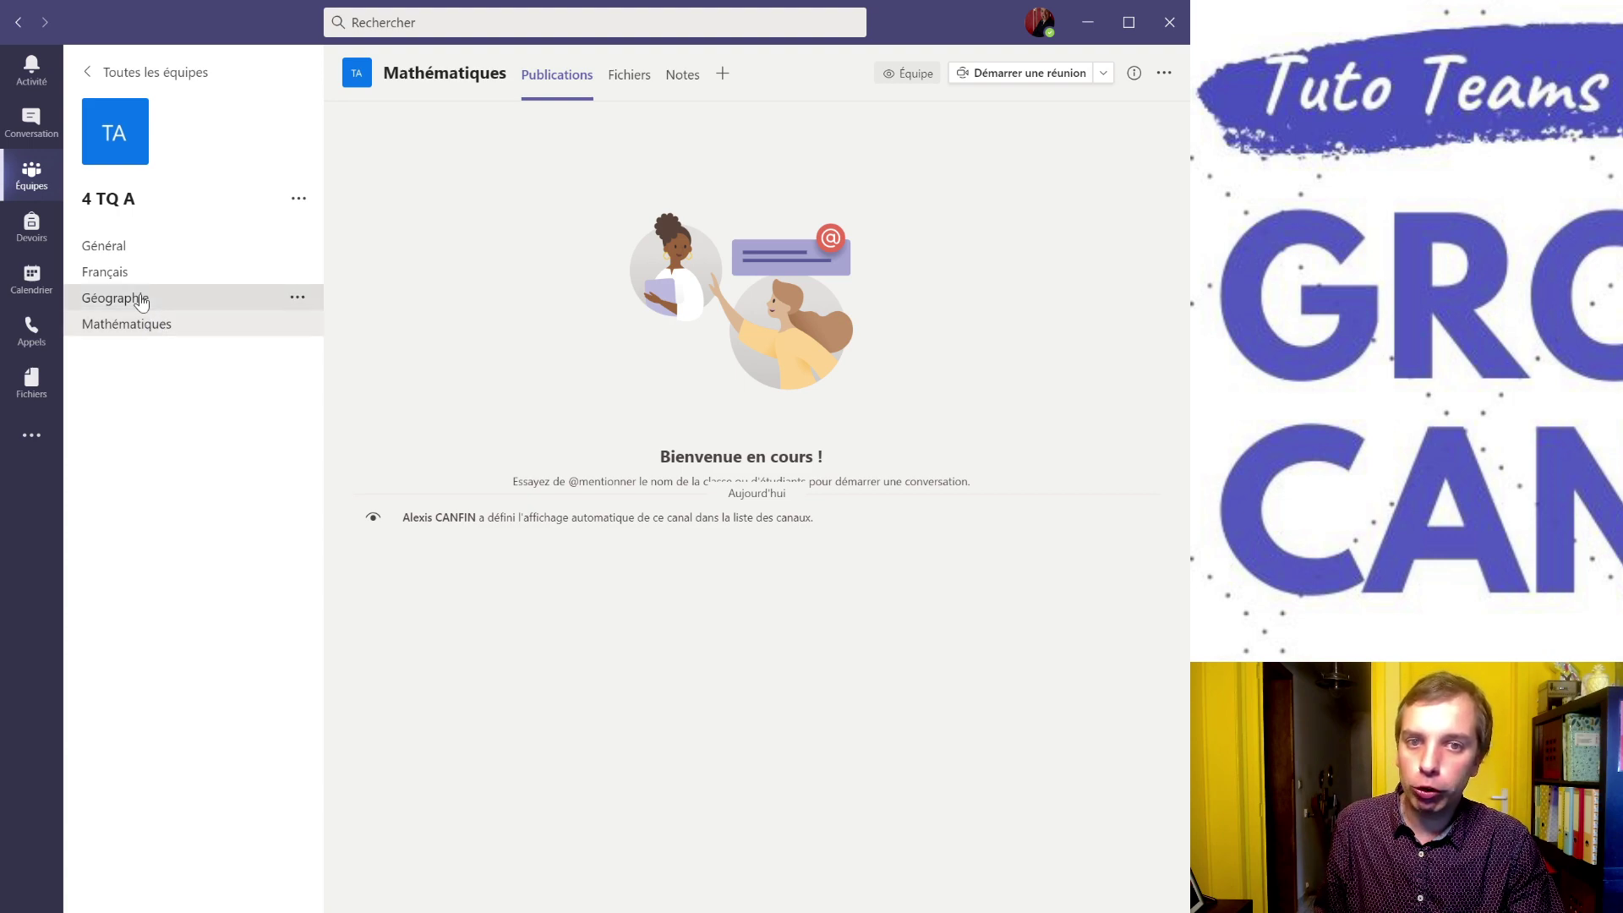
click(114, 276)
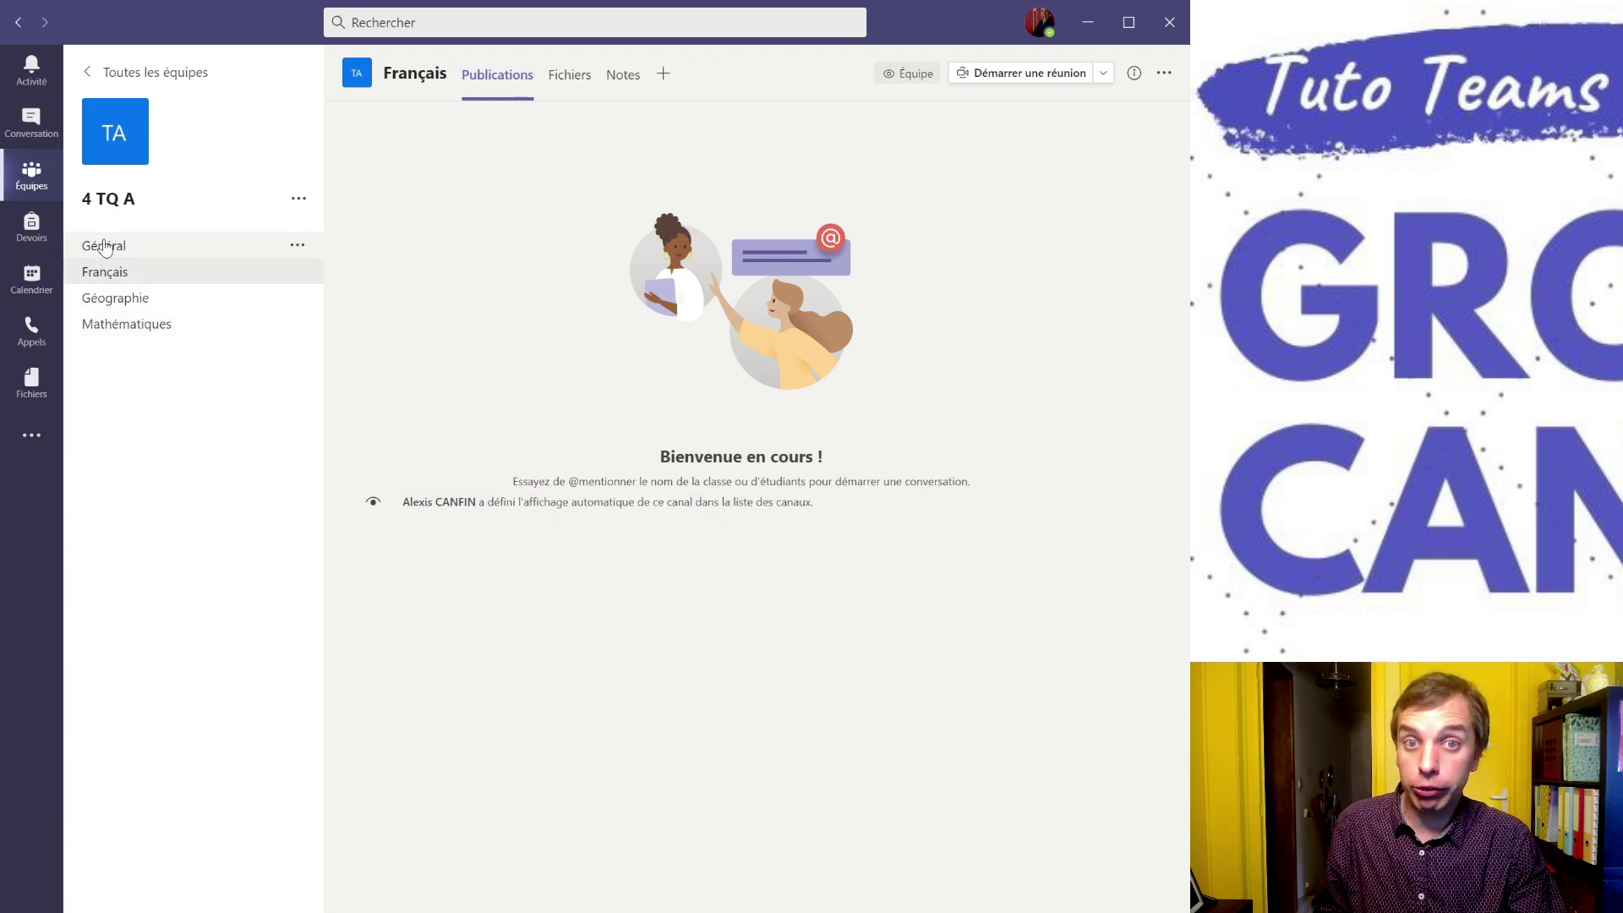
click(105, 244)
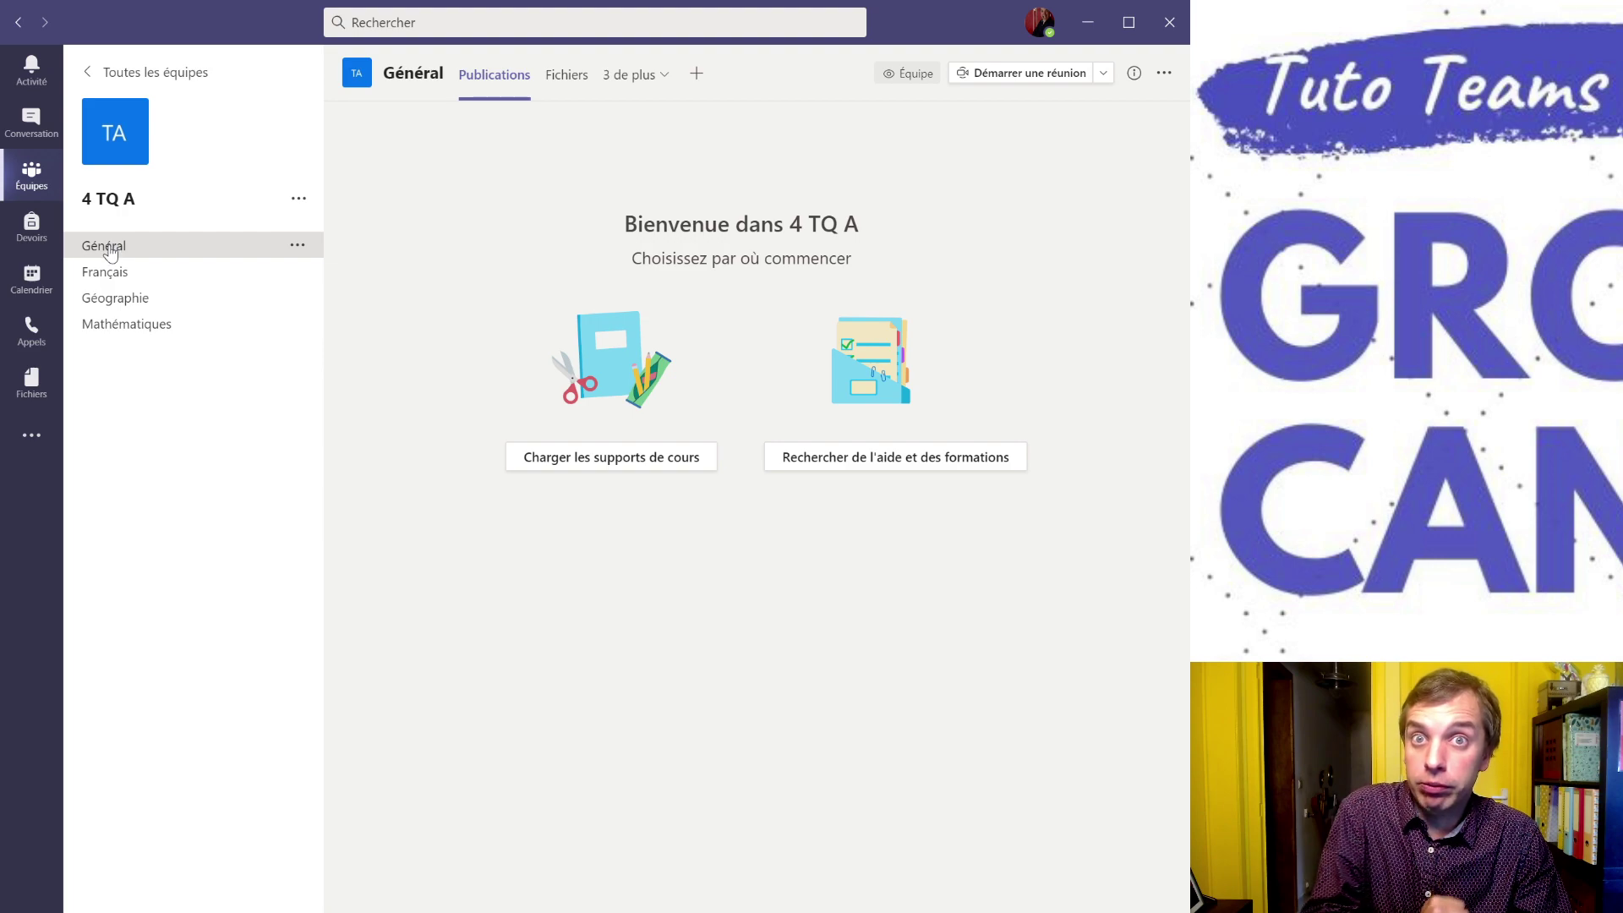
Open the file library of the Mathématiques channel, reselecting the channel to reload its files.
click(148, 332)
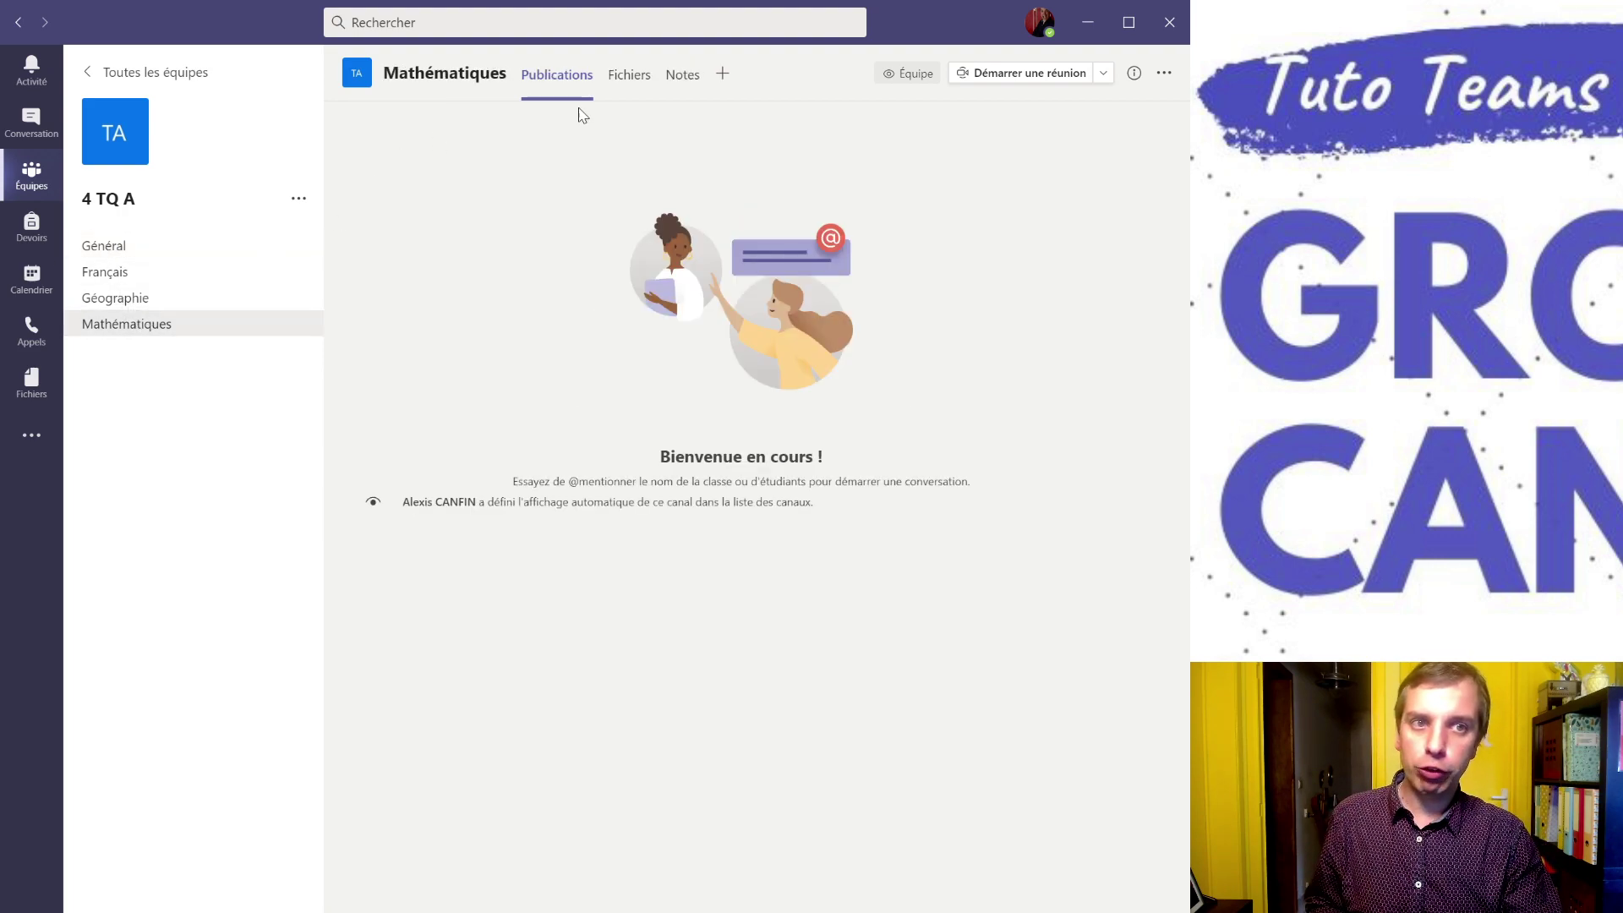
click(616, 79)
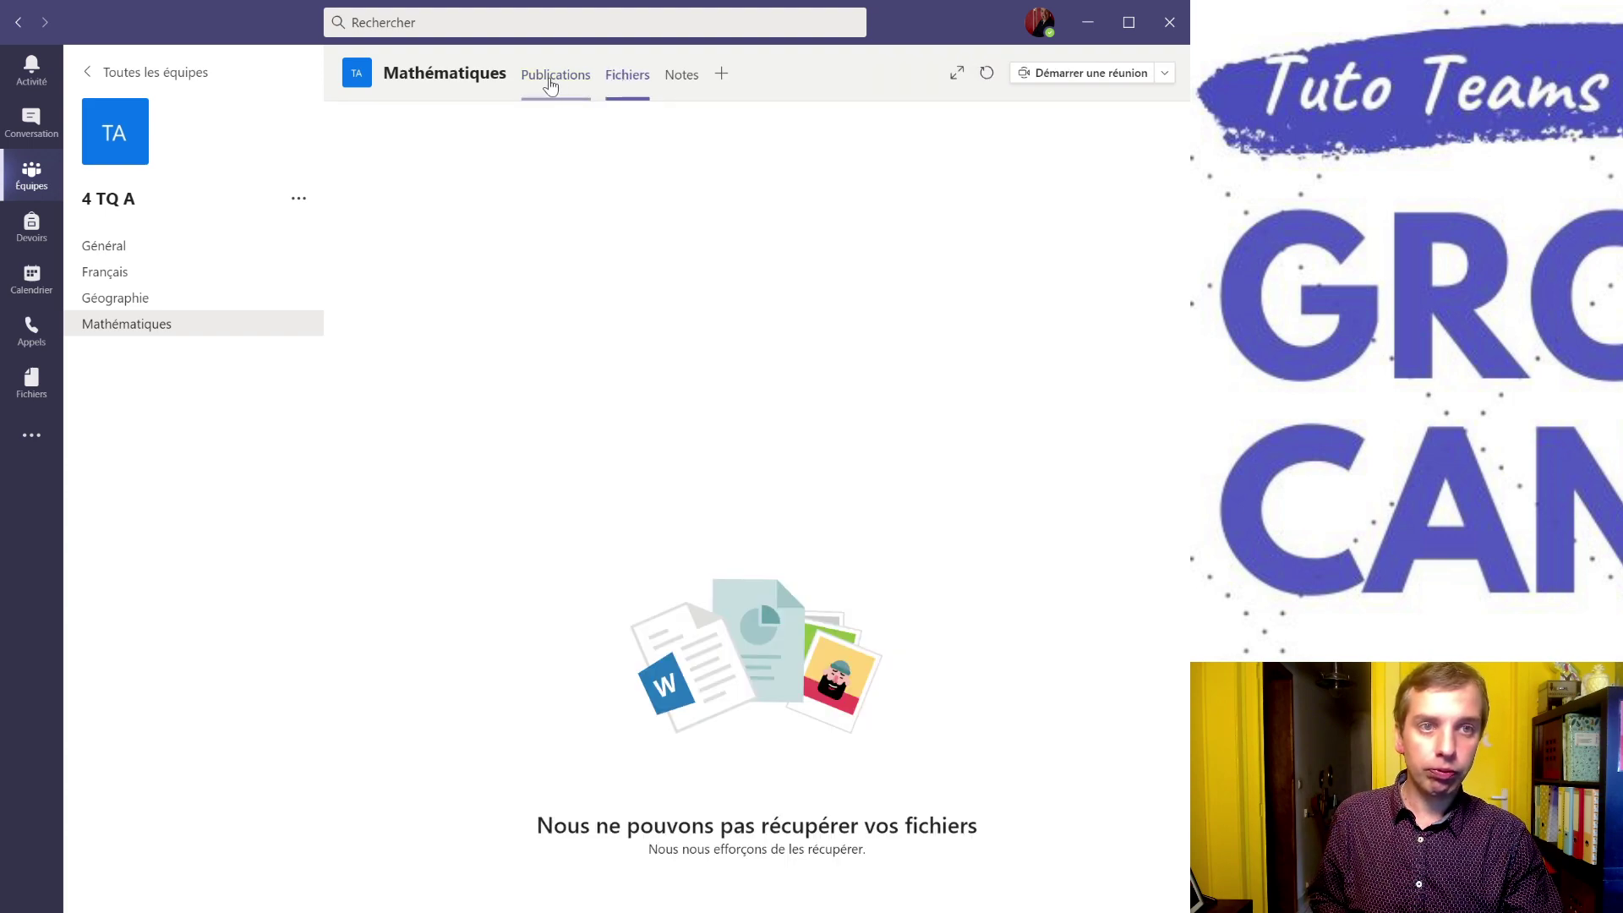
click(158, 300)
click(161, 325)
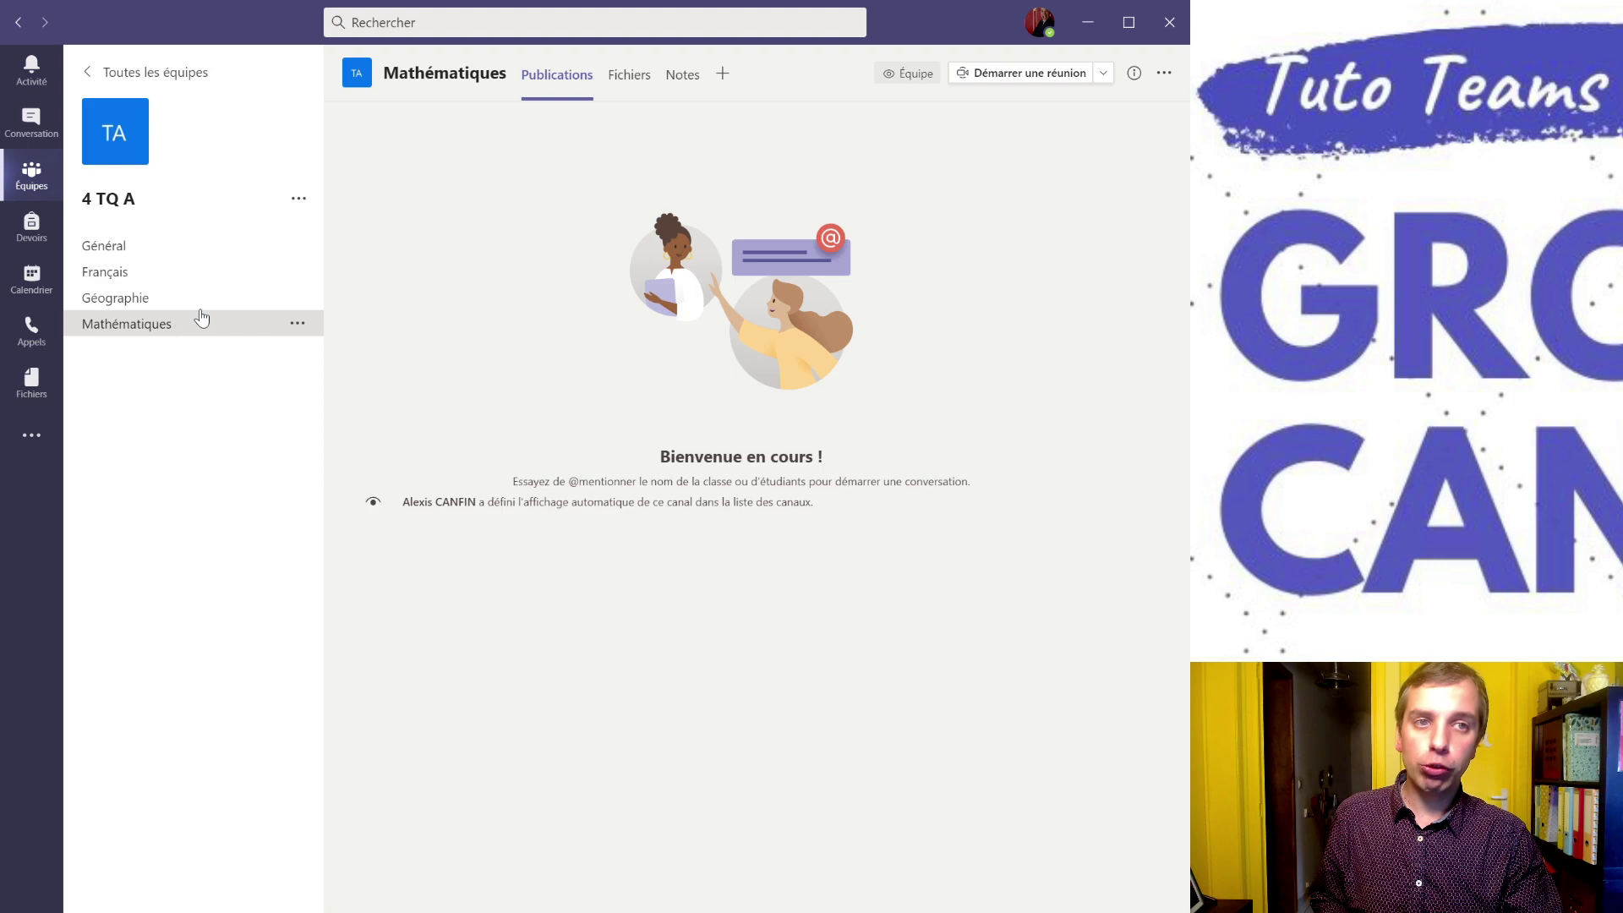
click(630, 80)
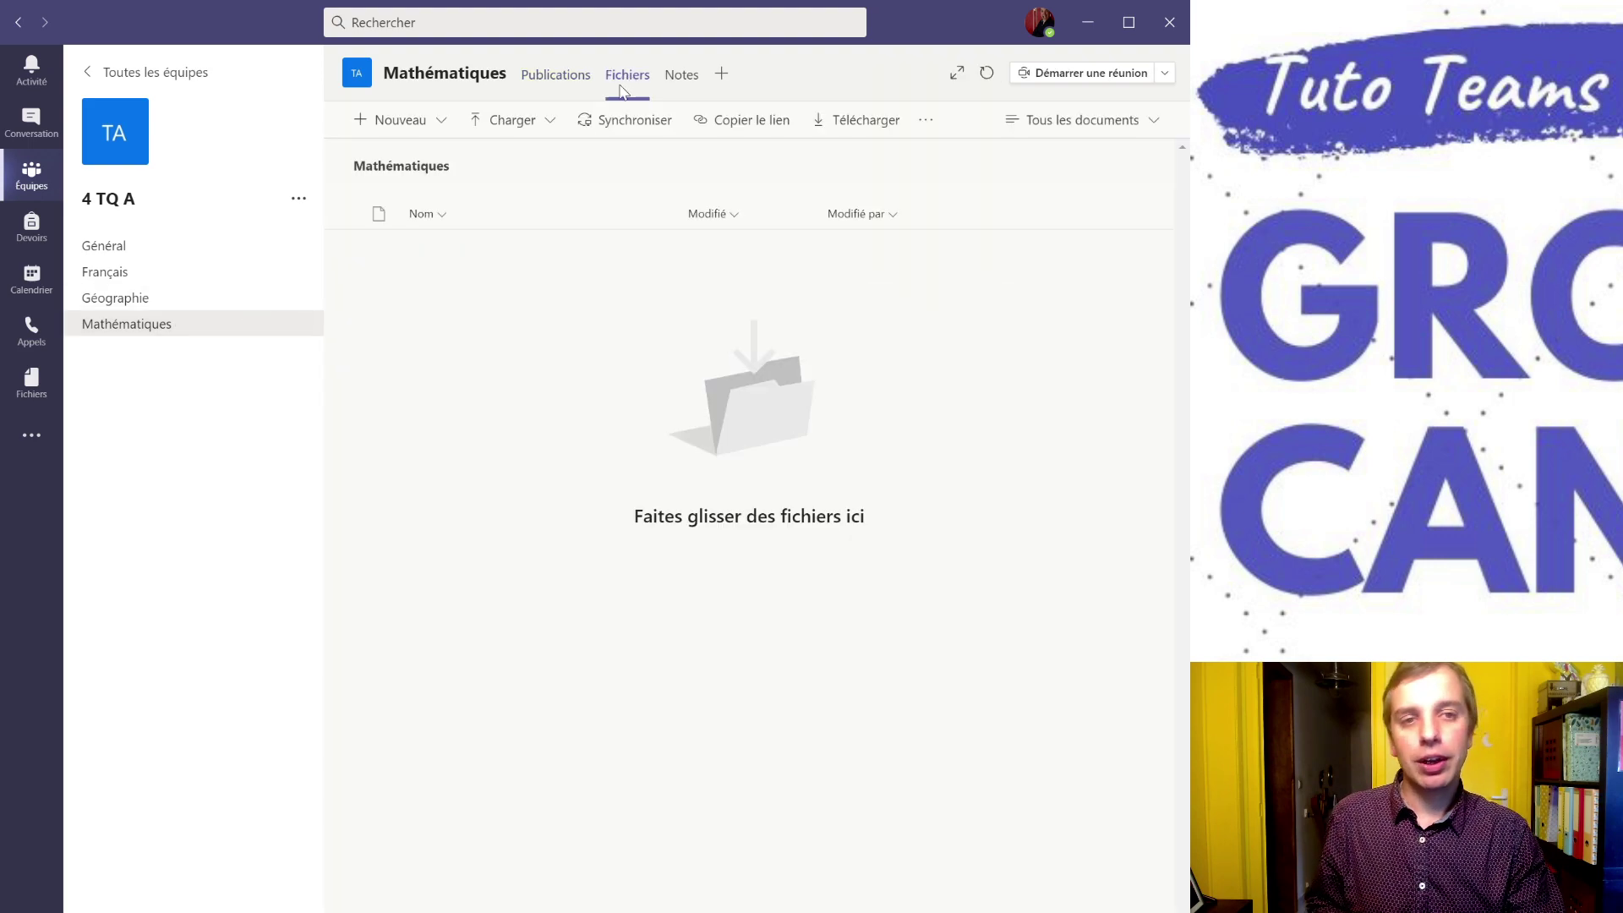
Upload the file "chap 2 - Solides.odt" to the Mathématiques channel's file library.
click(497, 125)
click(499, 160)
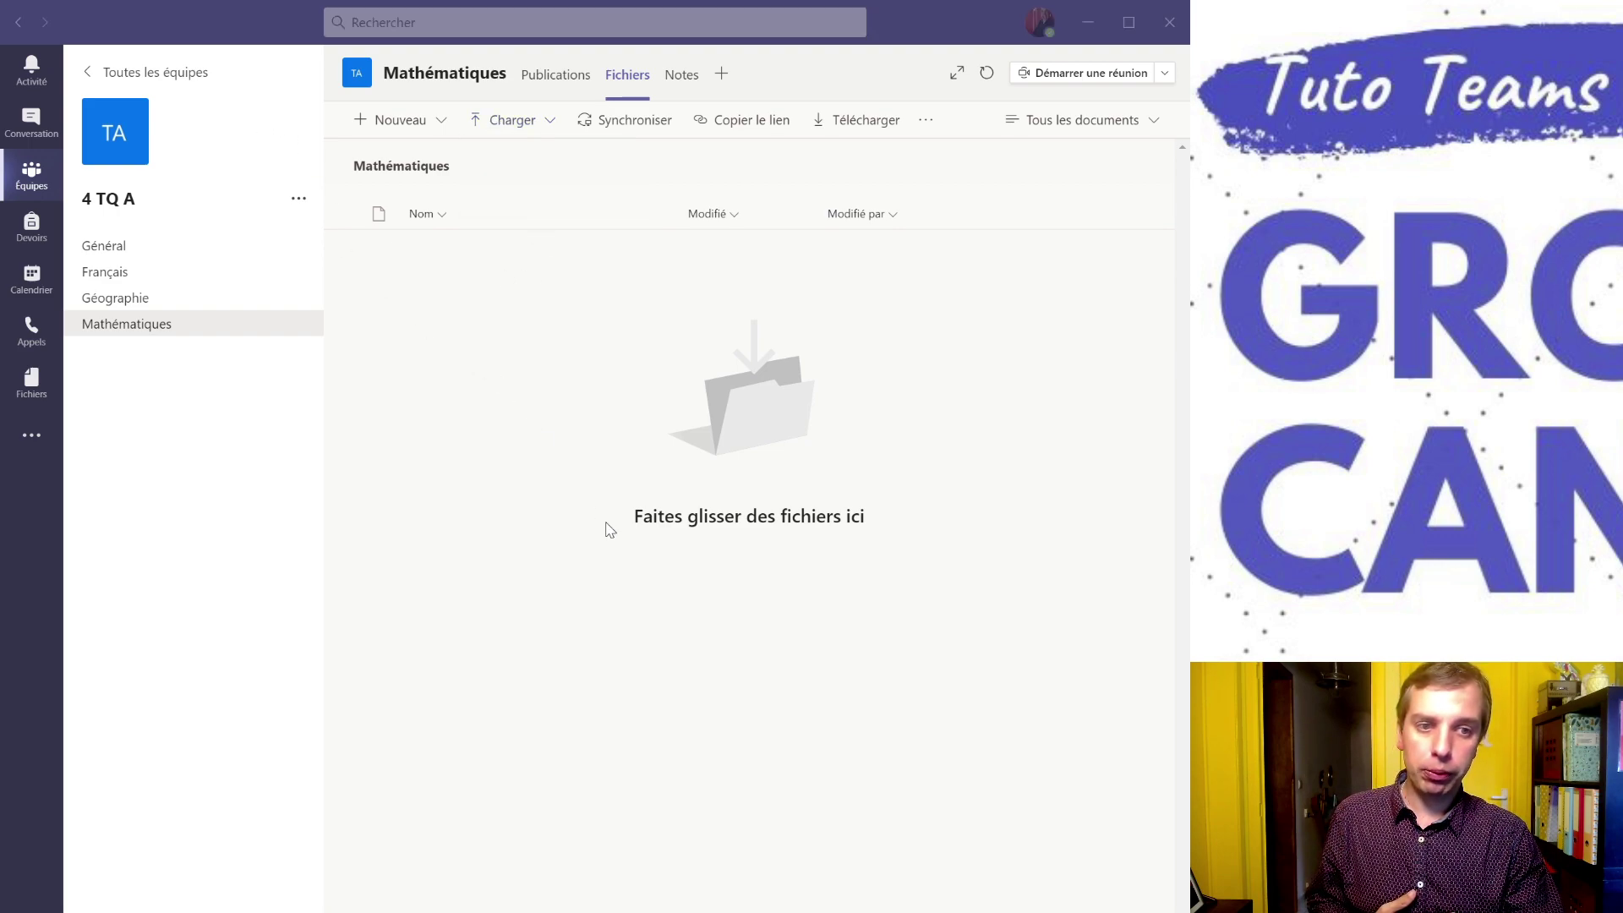
key(Escape)
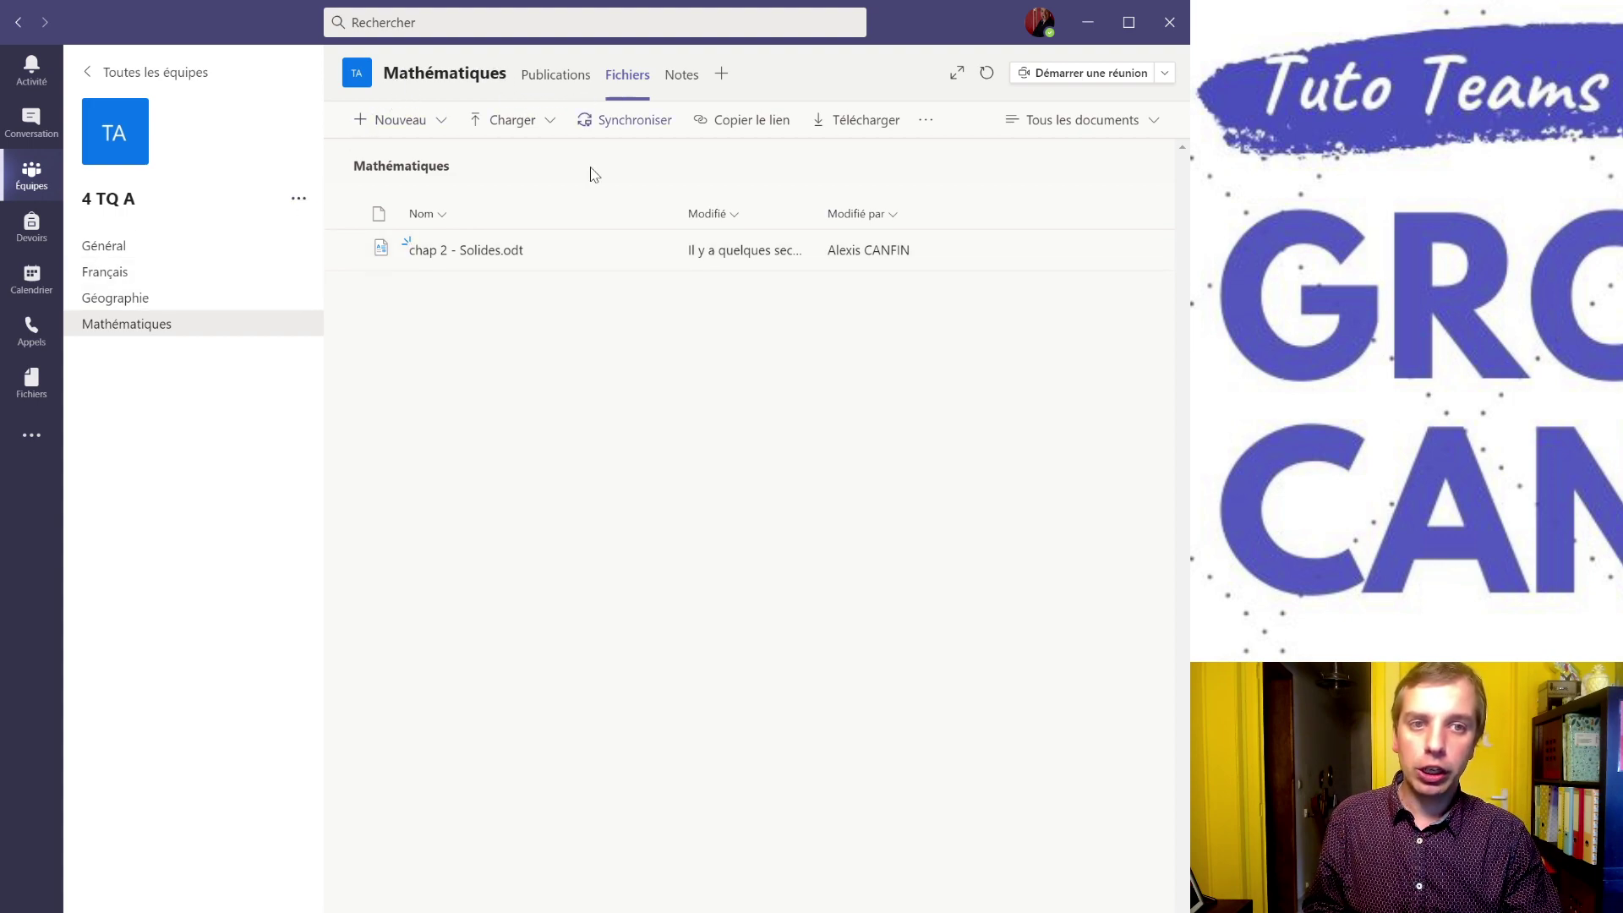
Look through the file libraries of the Géographie, Français and Général channels.
click(148, 305)
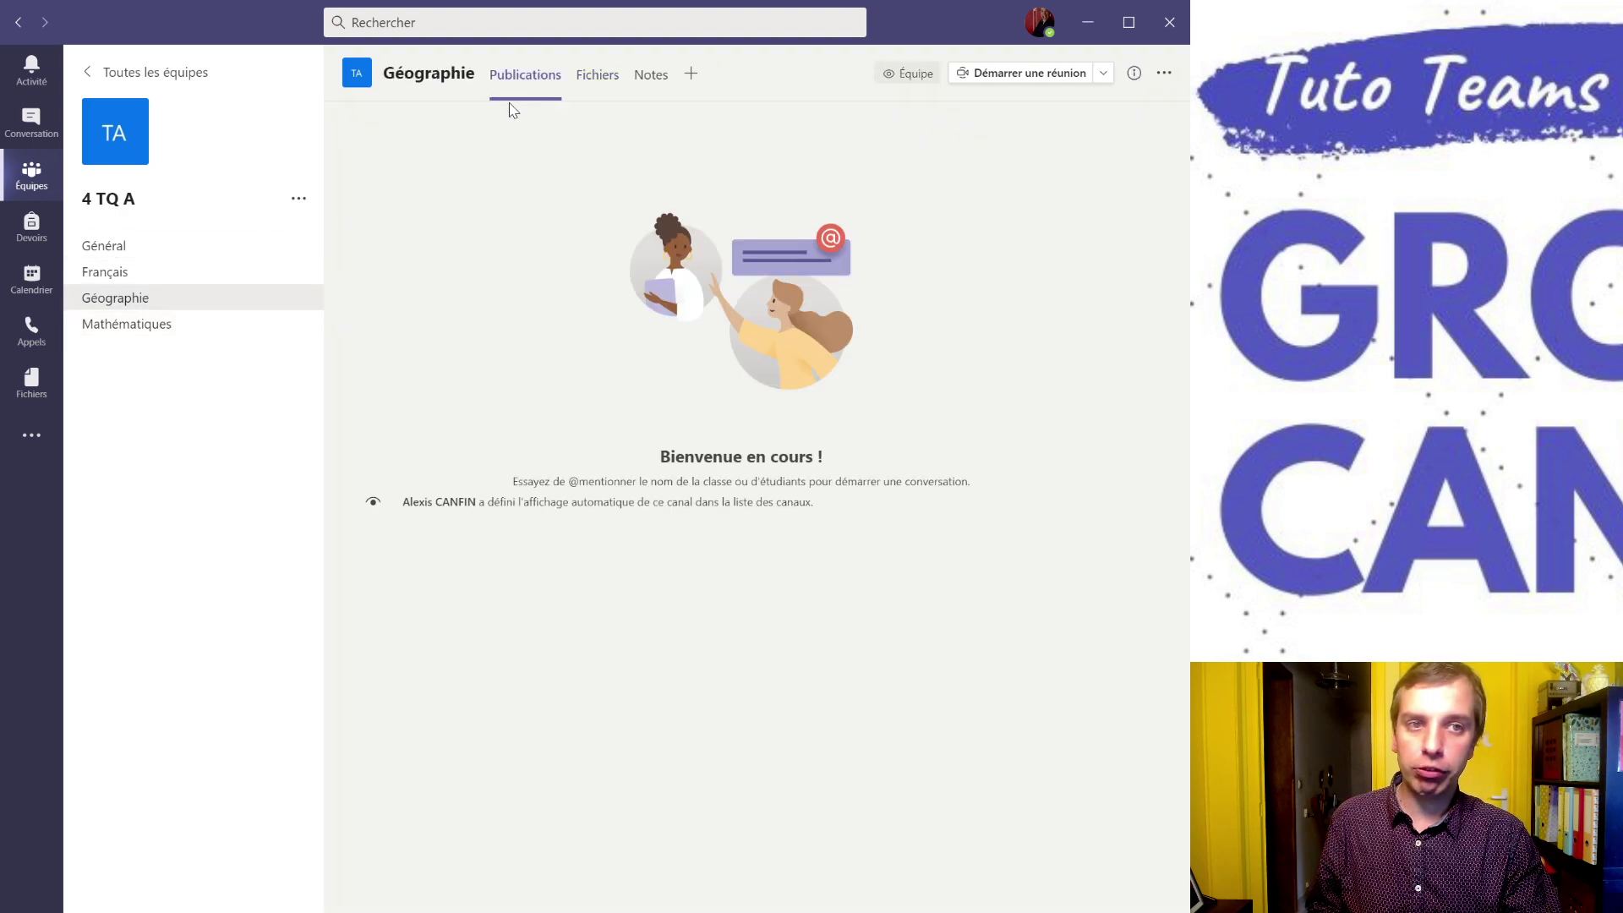
click(602, 82)
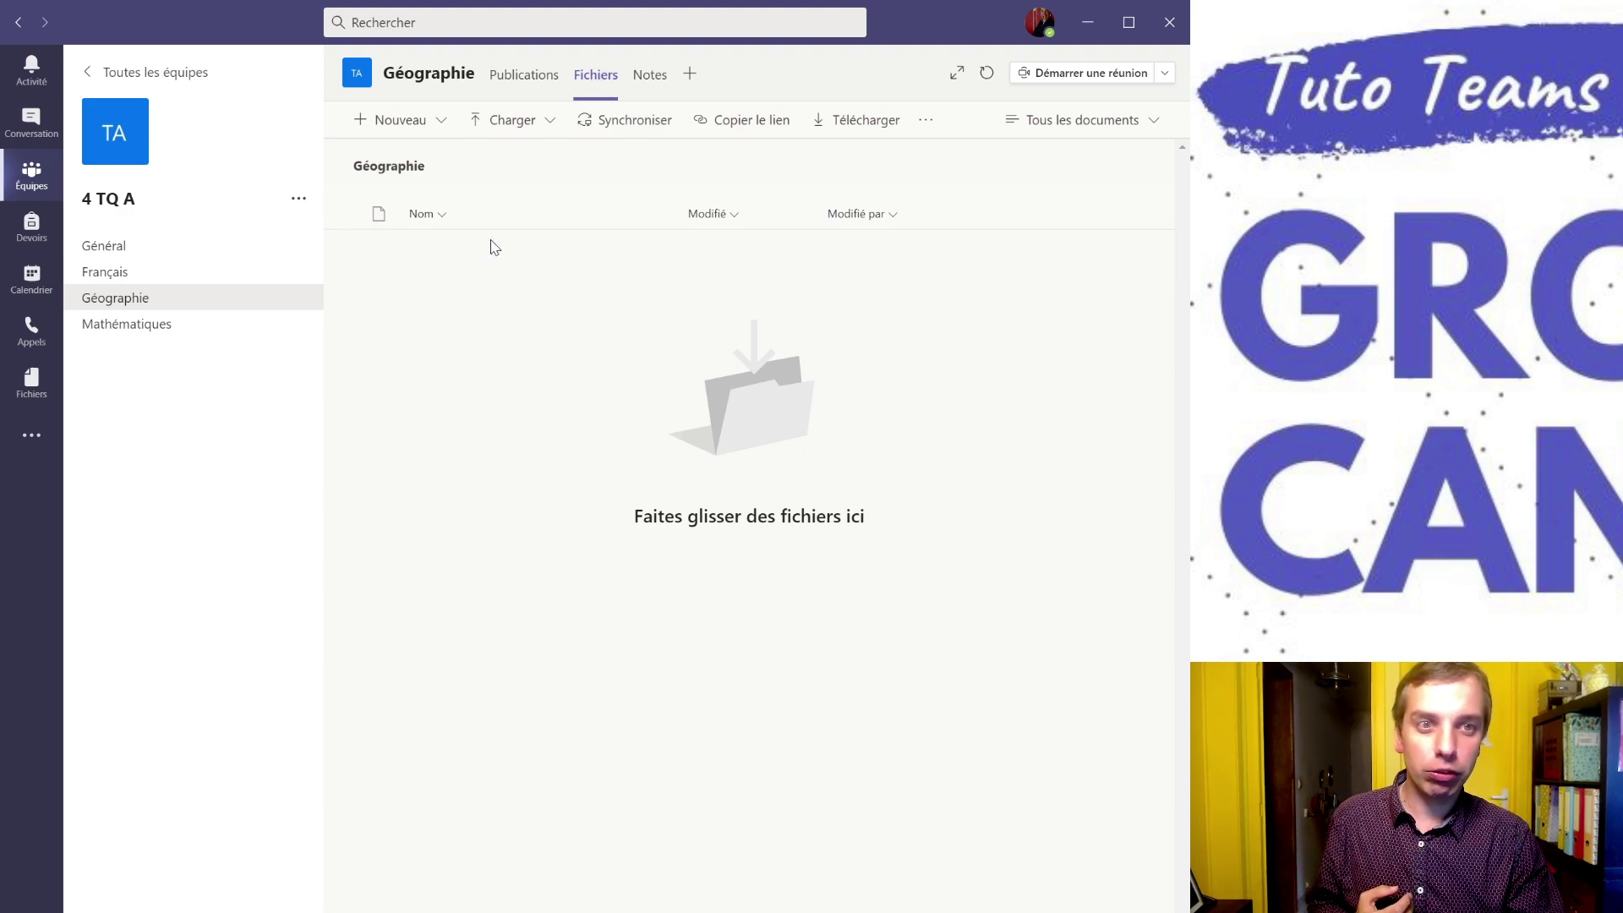
click(125, 273)
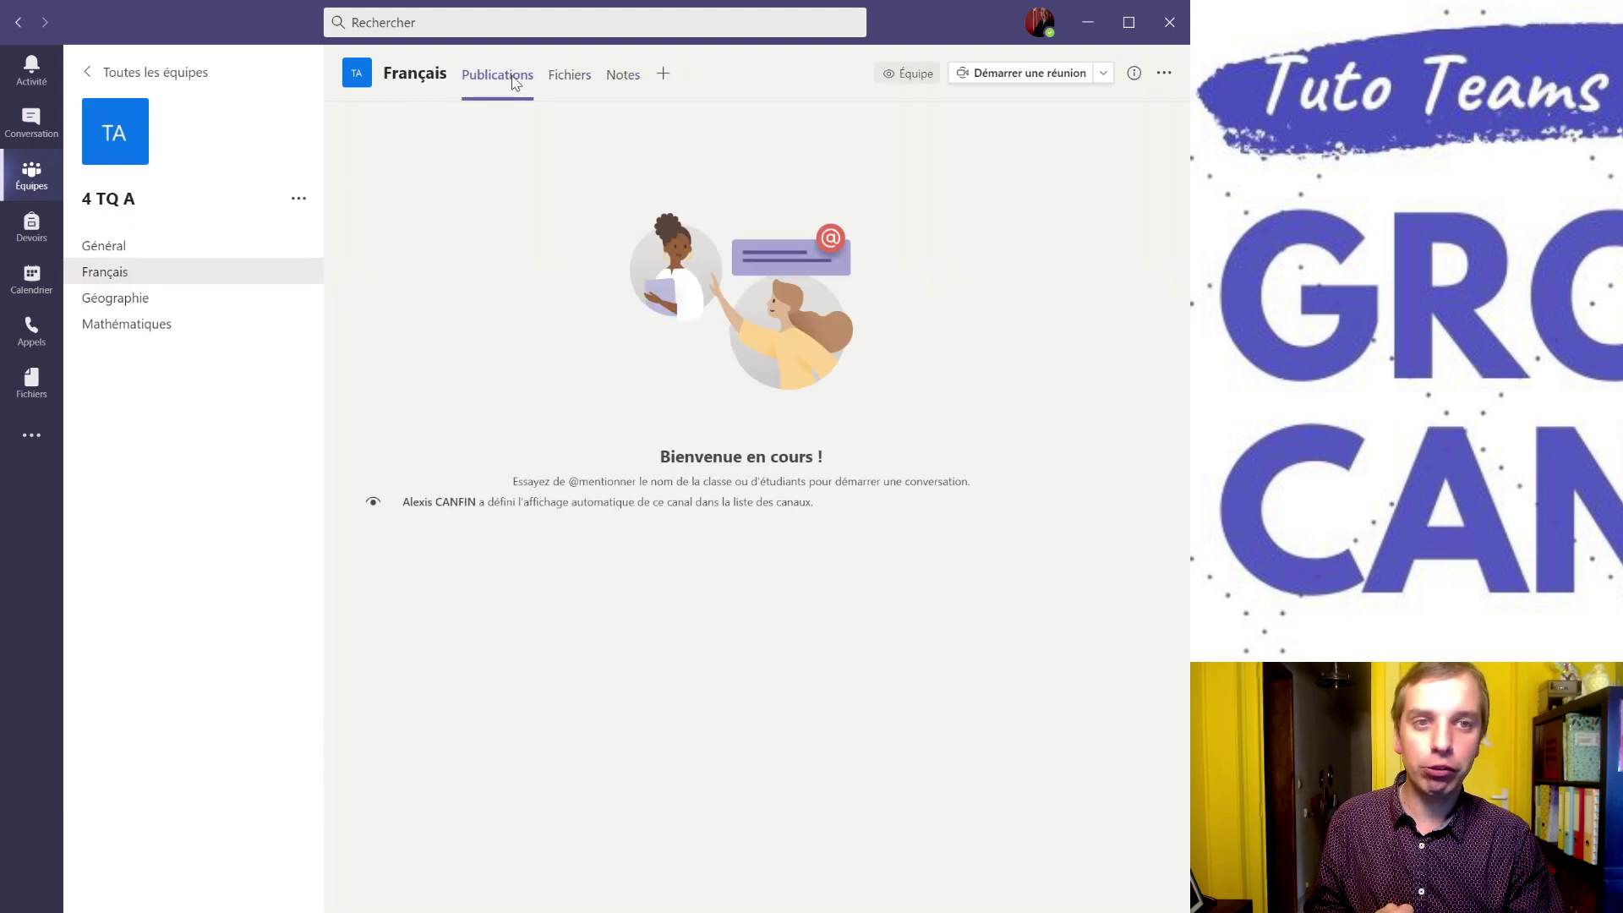
click(567, 78)
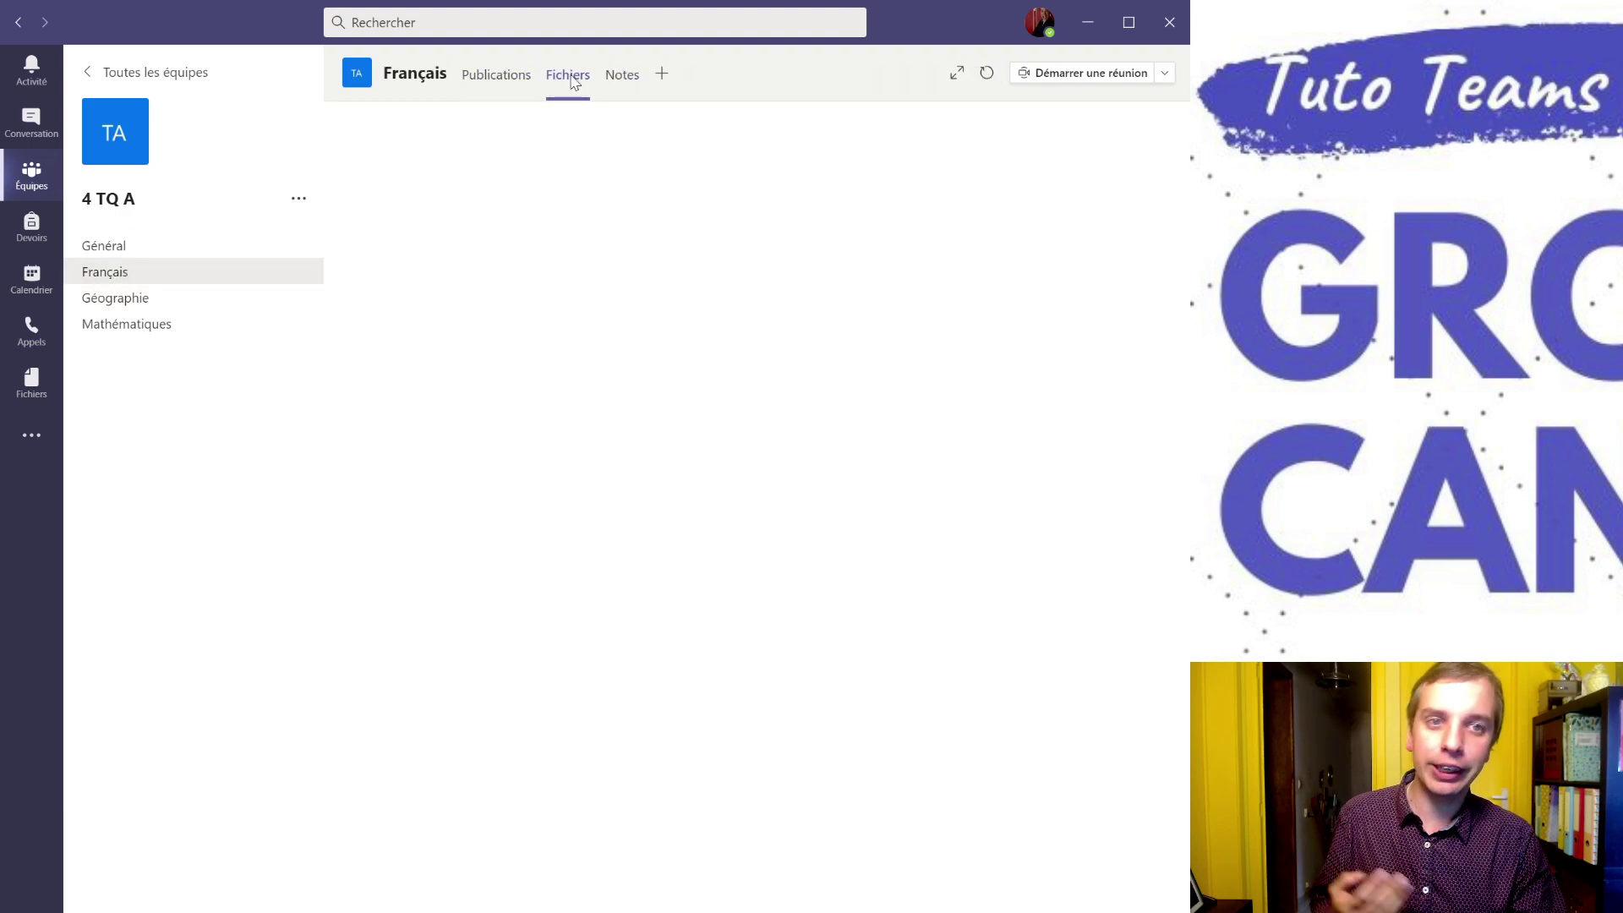
click(112, 253)
click(571, 77)
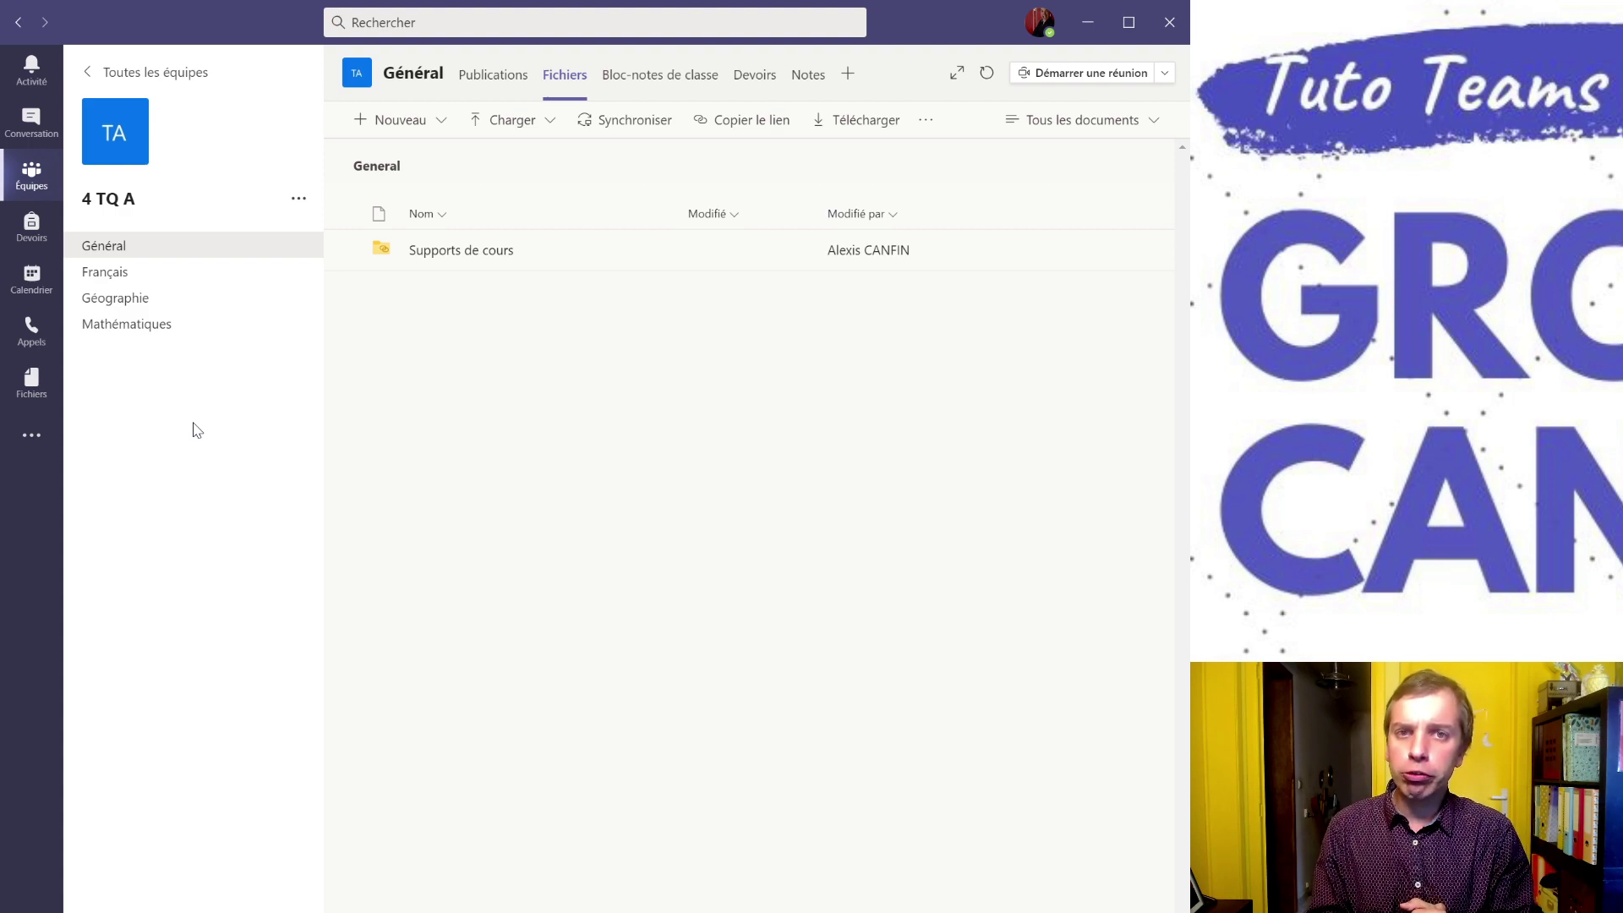
Add a private channel named "Professeurs" to the 4 TQ A team, skipping the addition of students and teachers.
click(298, 204)
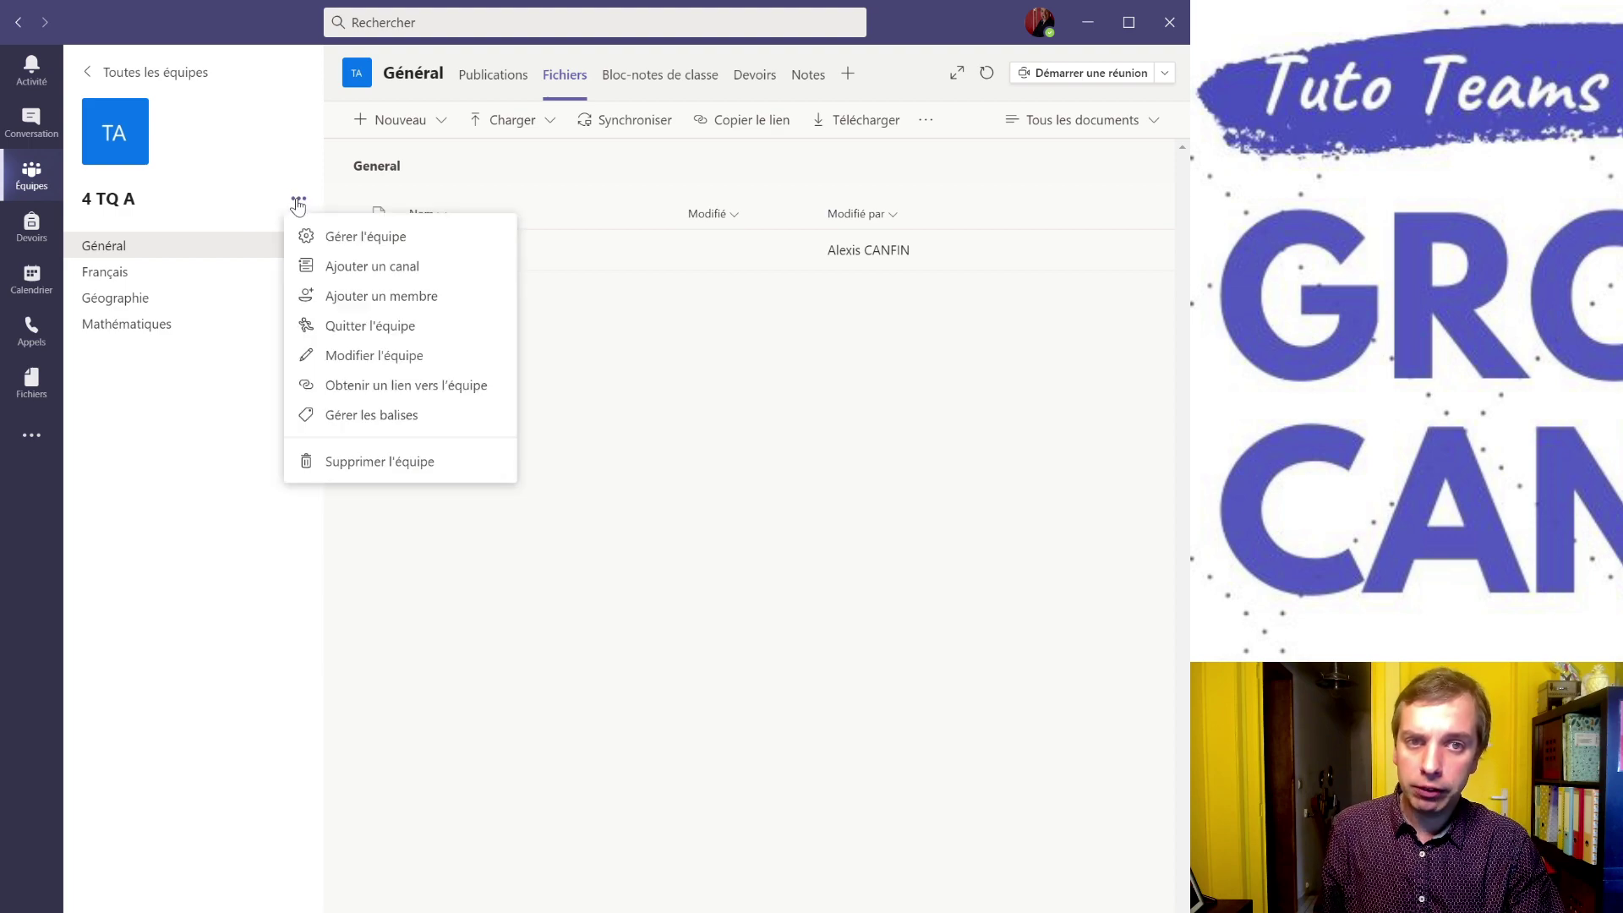
click(388, 266)
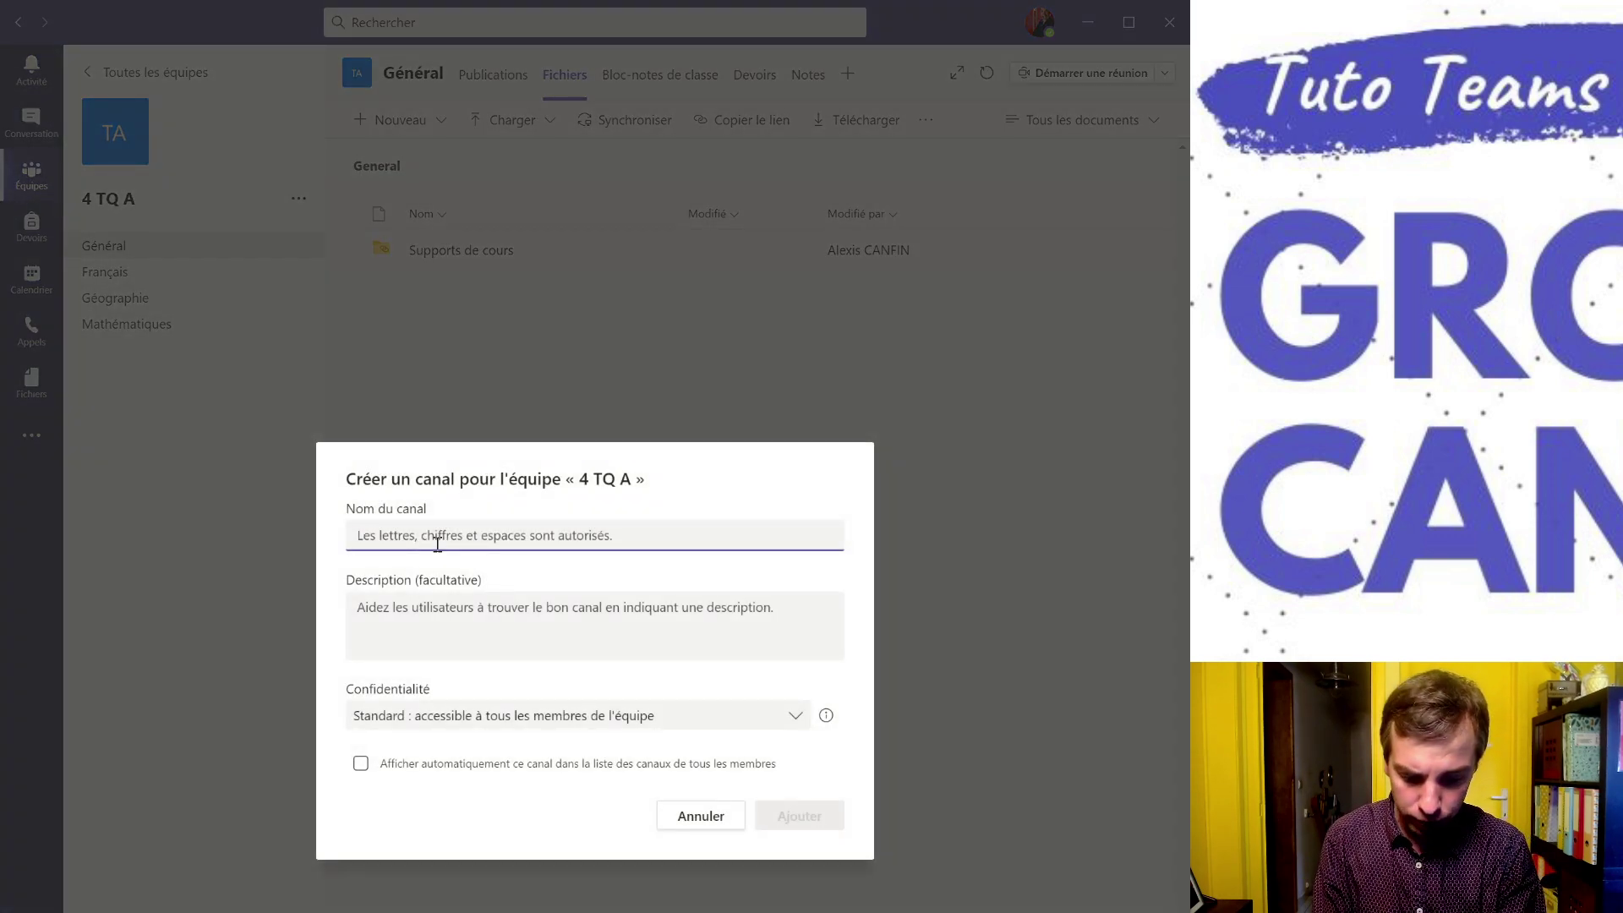
text(Professeurs)
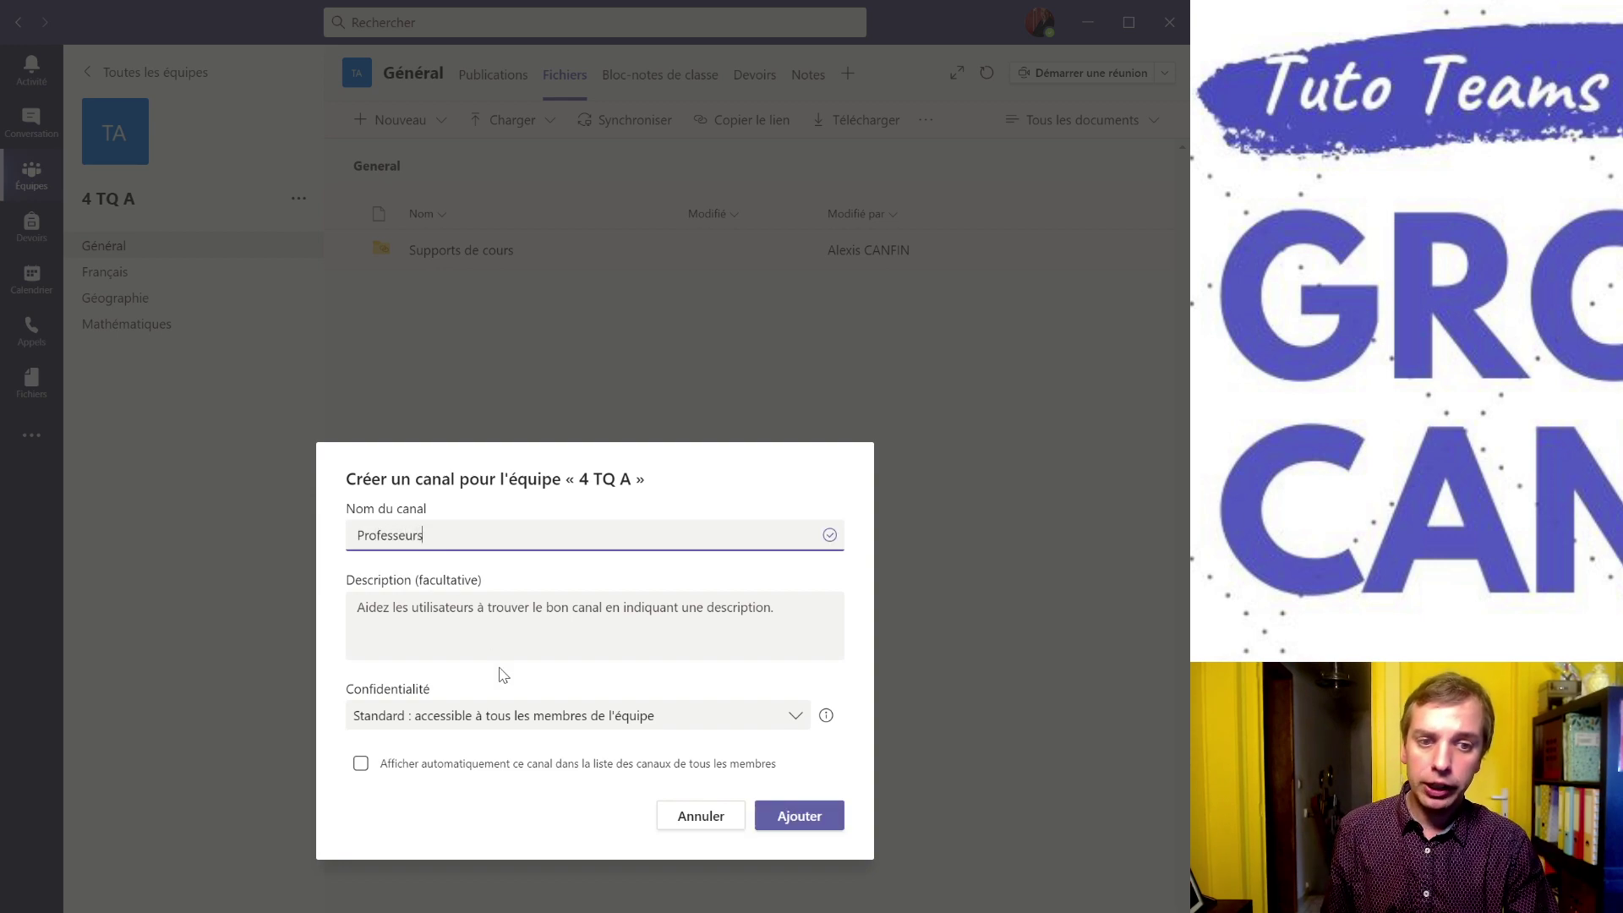
click(498, 715)
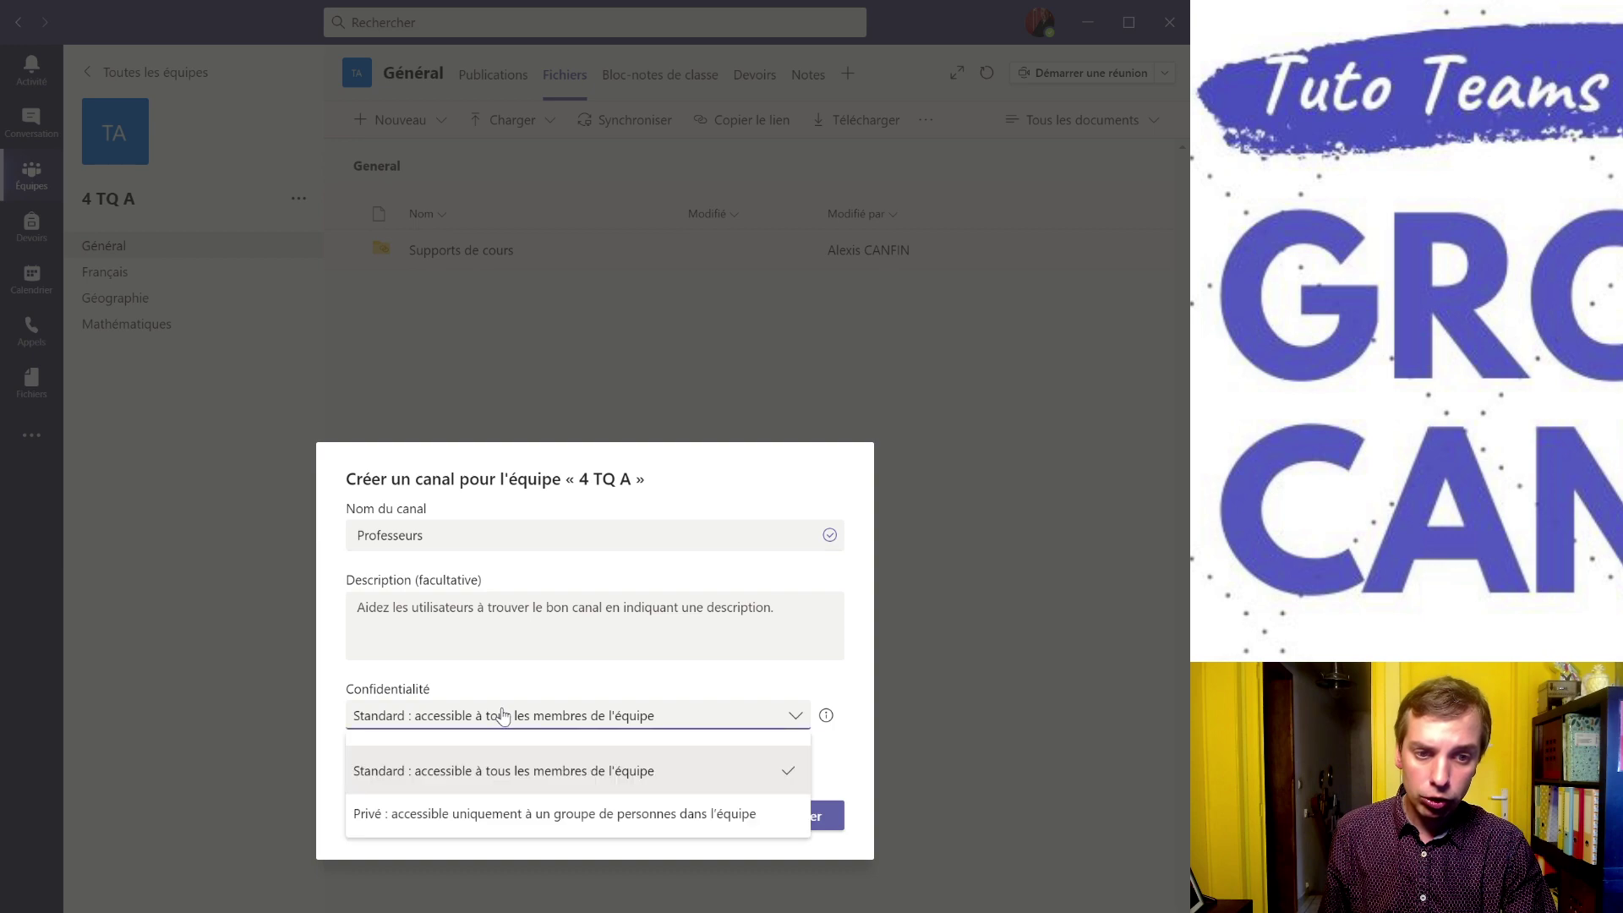
click(463, 814)
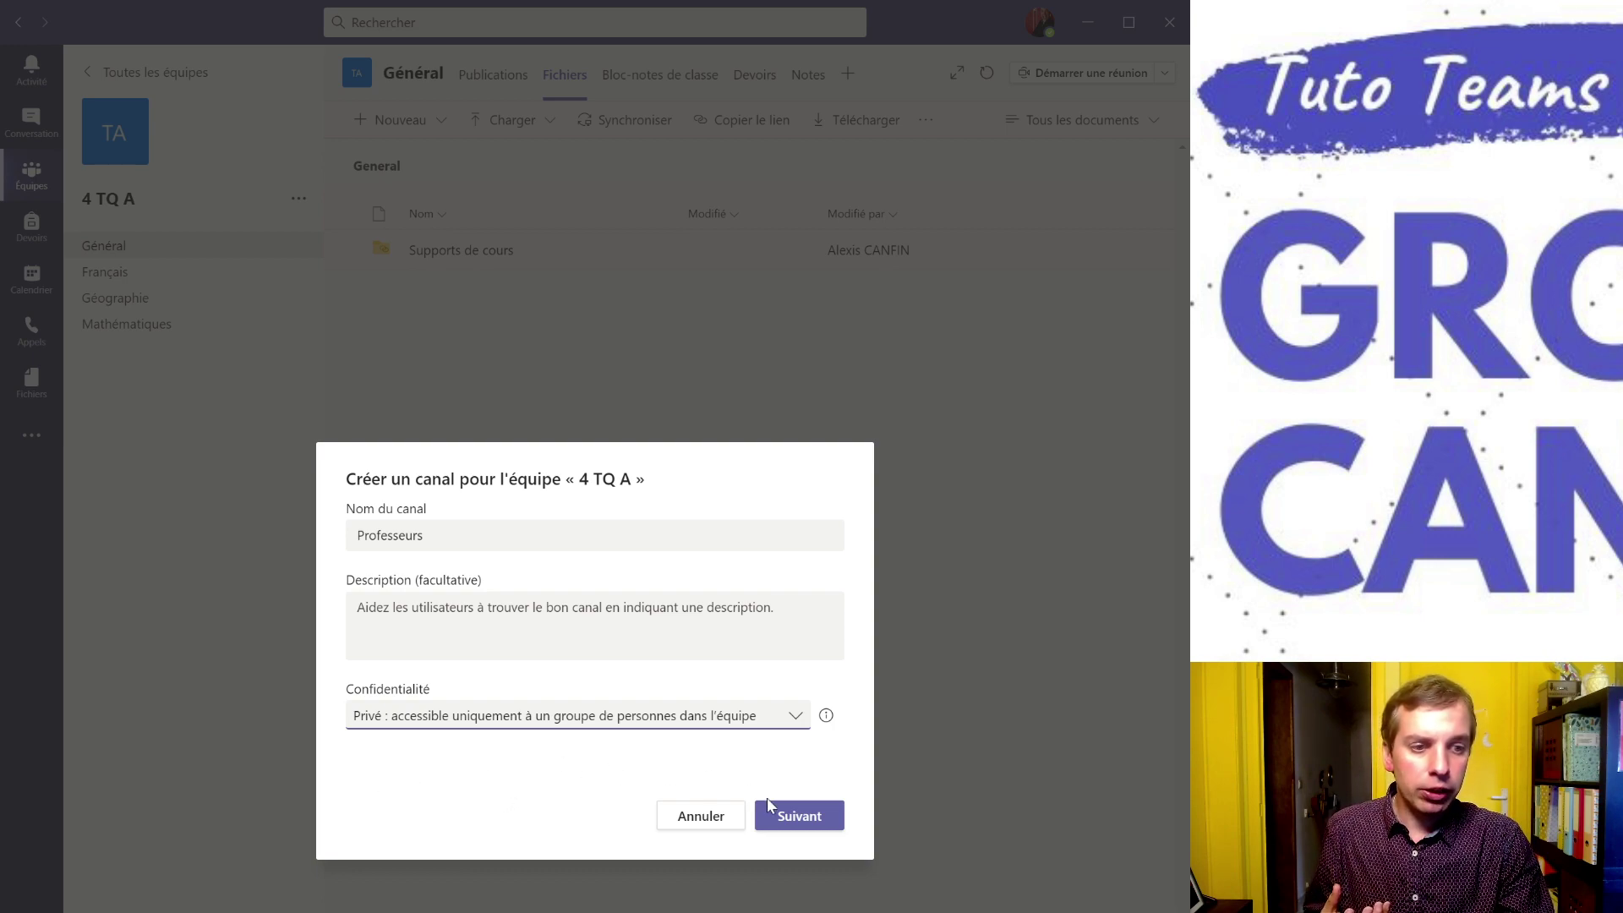
click(786, 815)
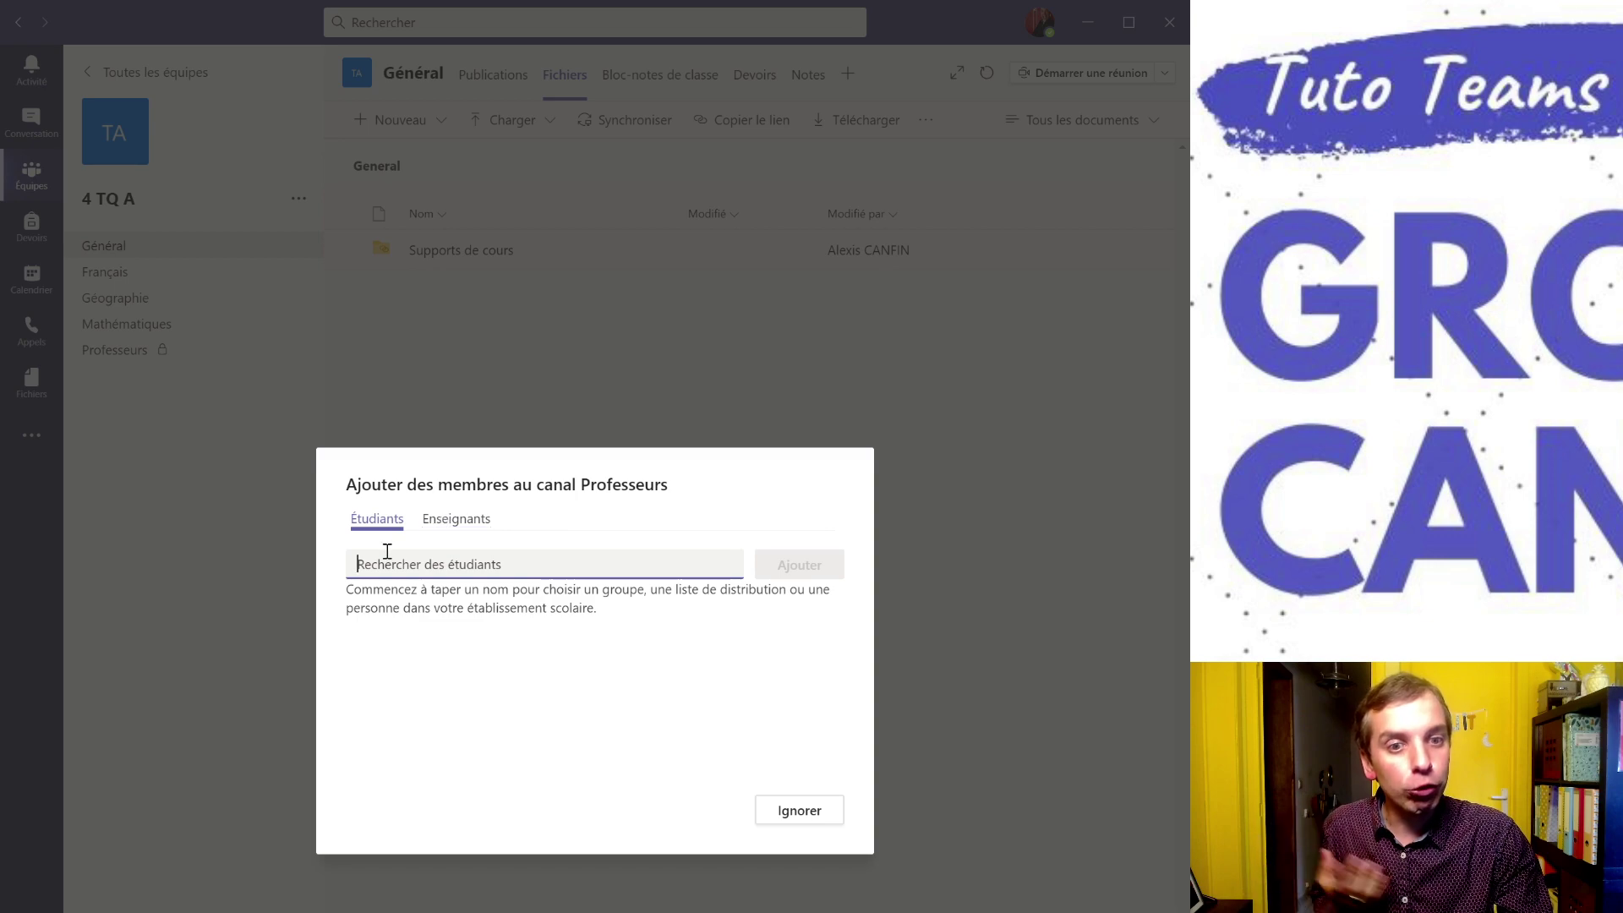
click(466, 524)
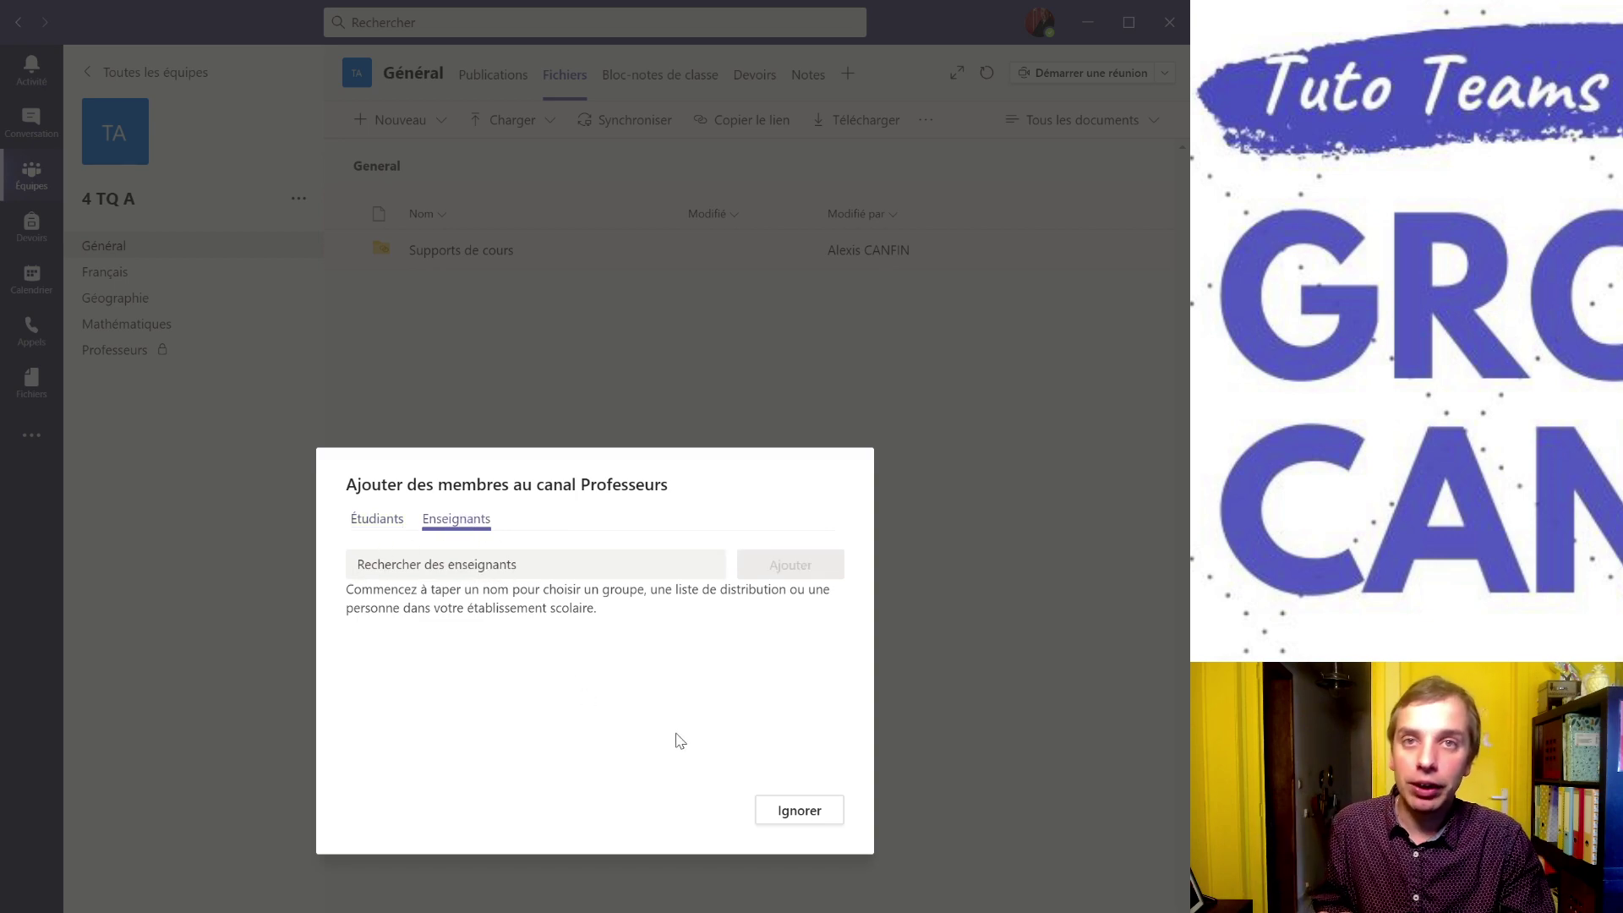
click(820, 818)
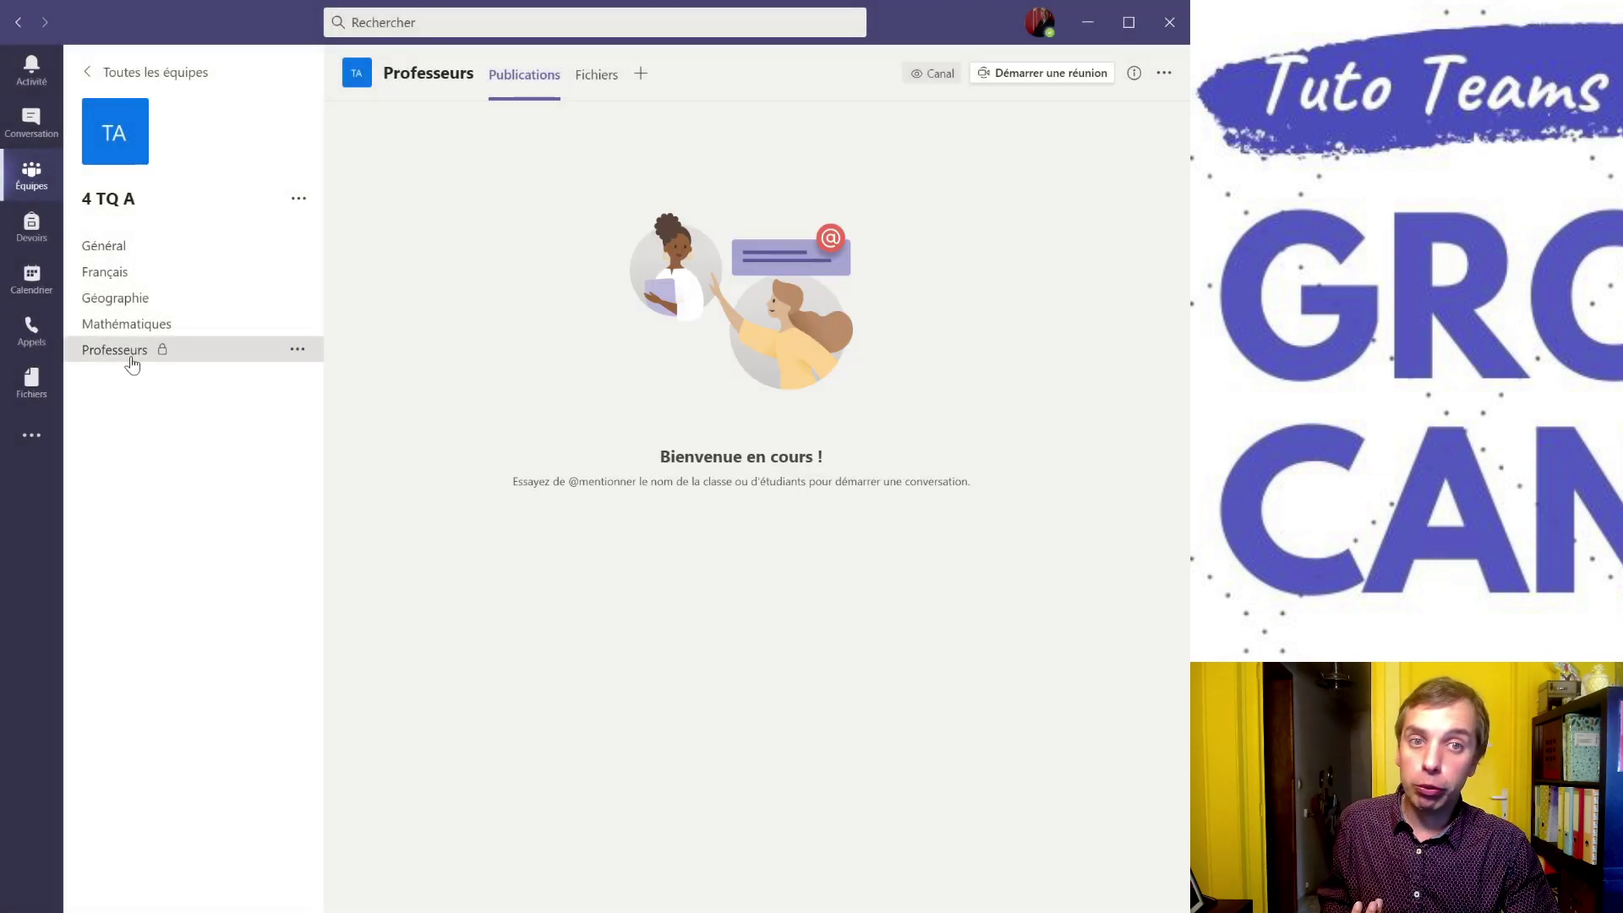
Look at the files and posts of the Professeurs channel, and the posts of the Géographie, Mathématiques and Général channels.
click(596, 76)
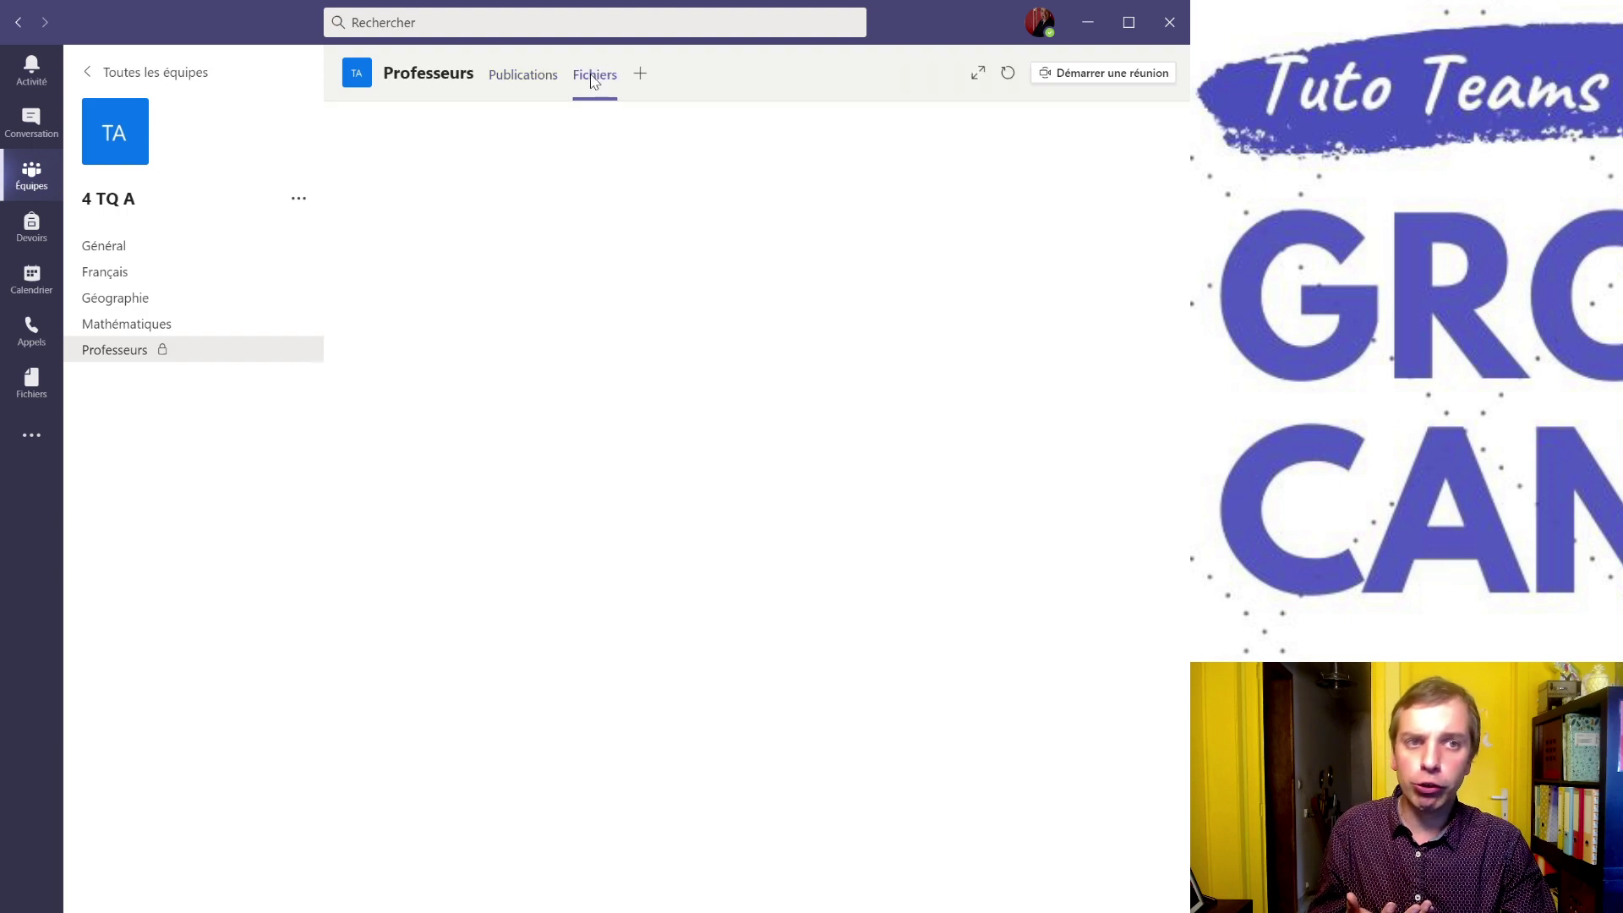
click(527, 88)
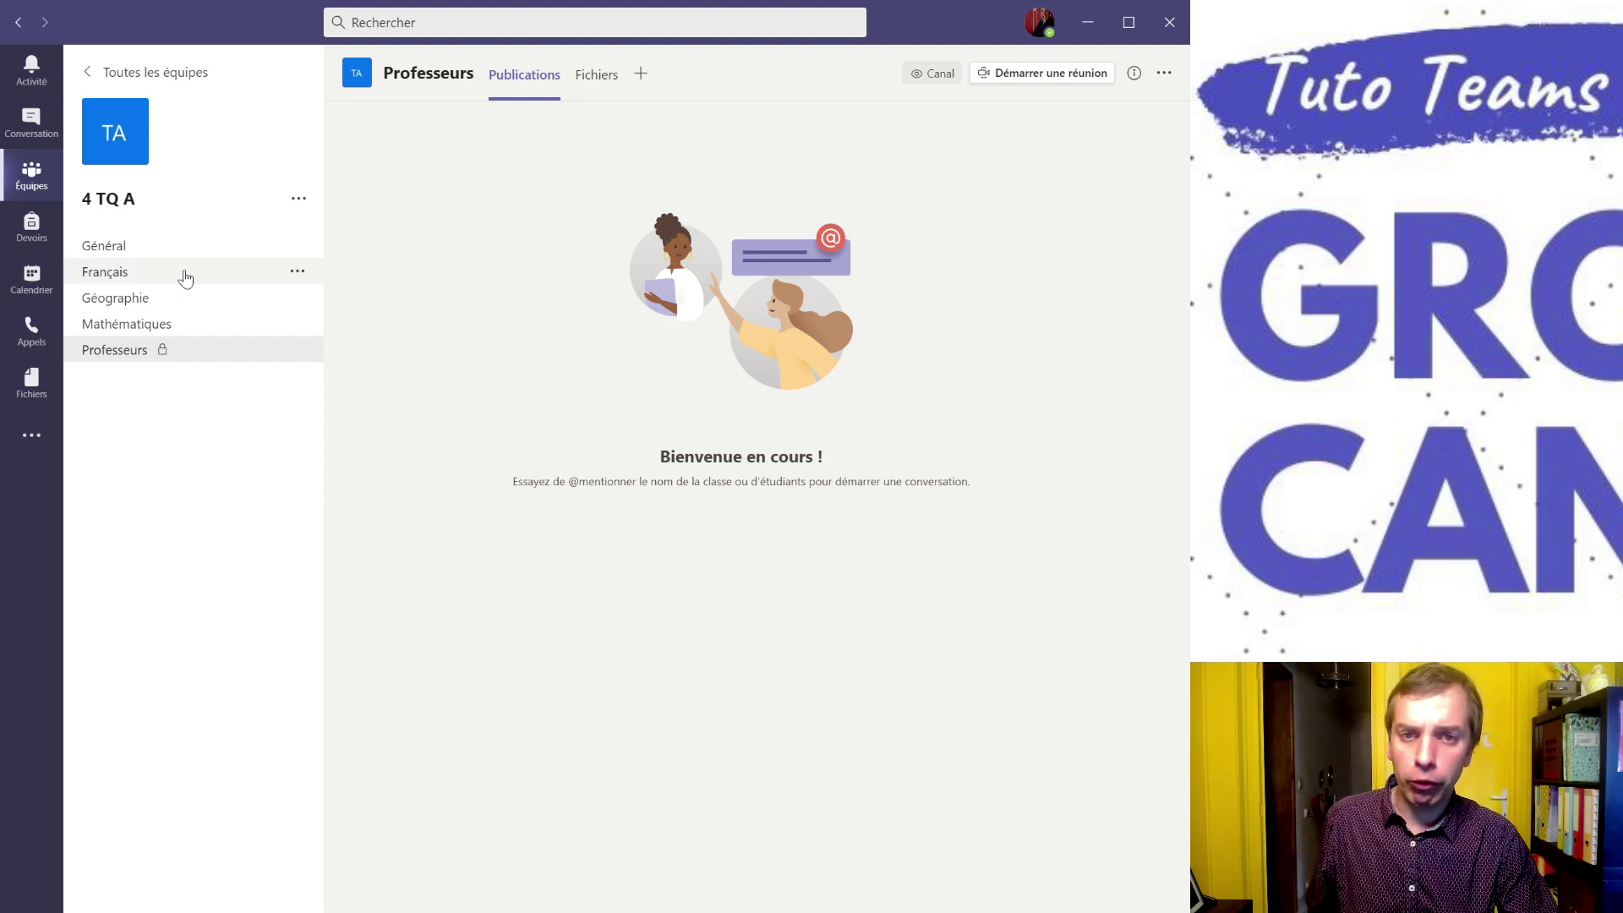
click(104, 297)
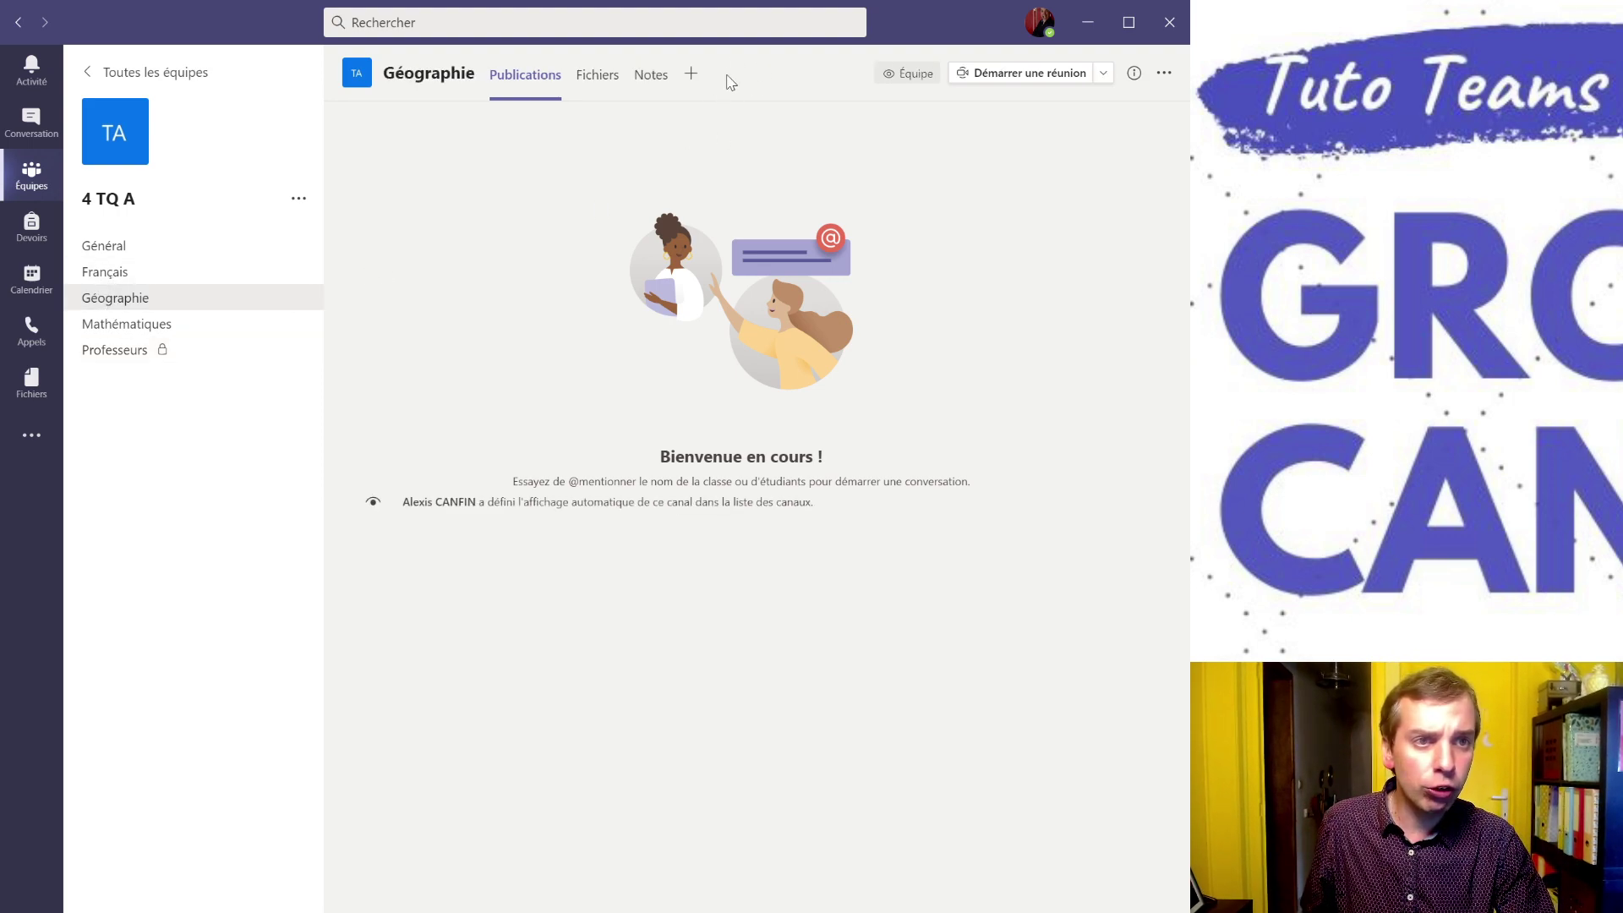
click(126, 325)
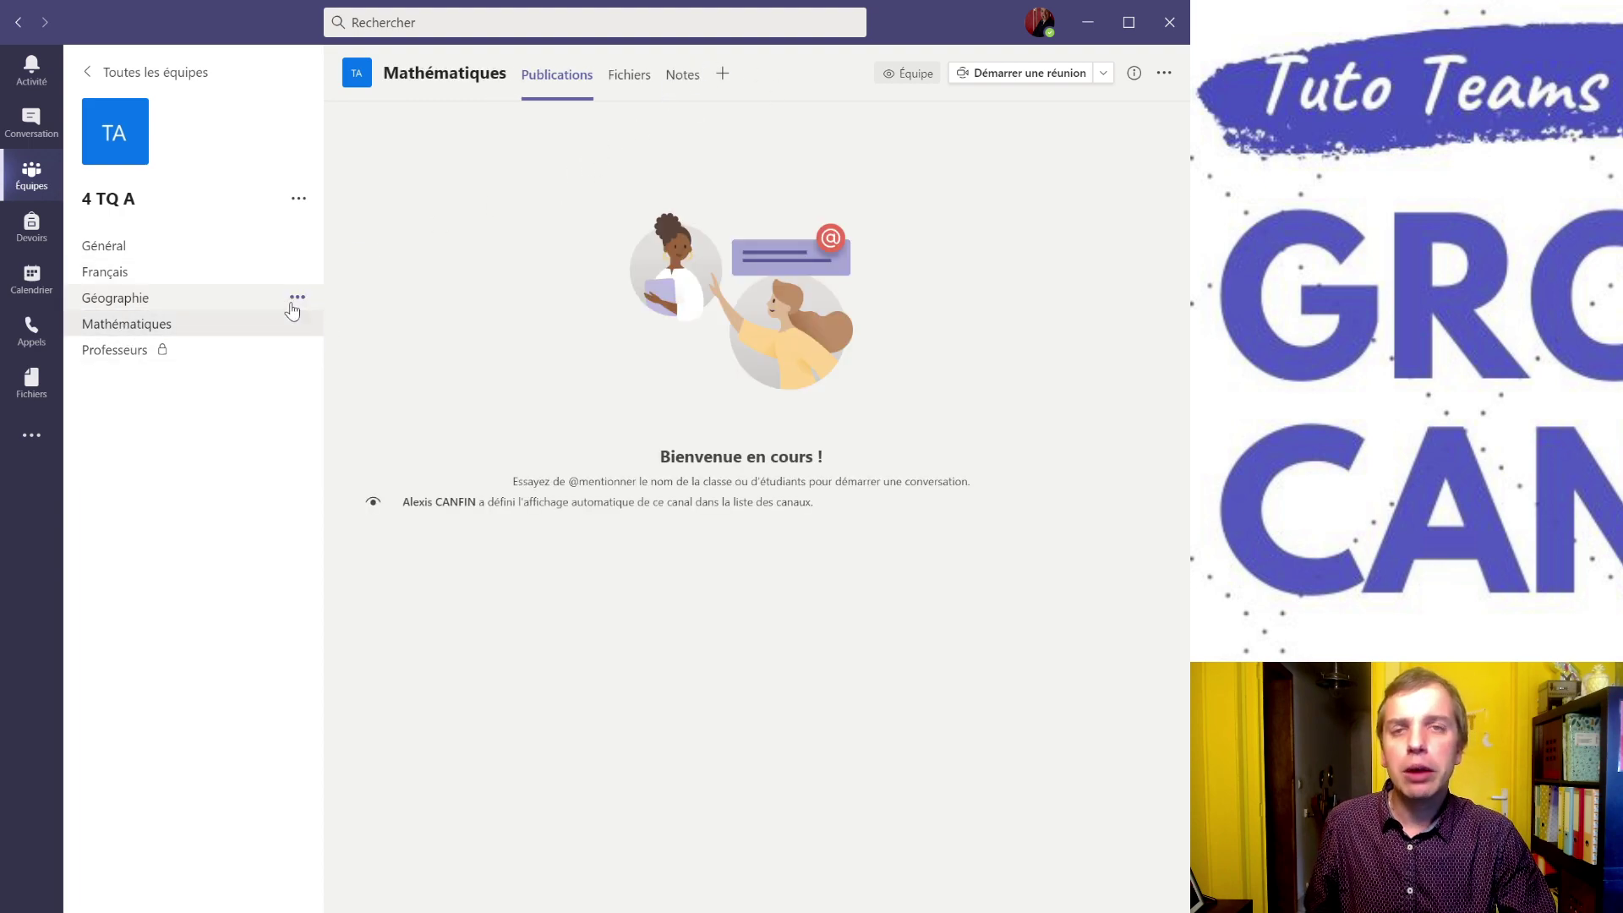
click(153, 246)
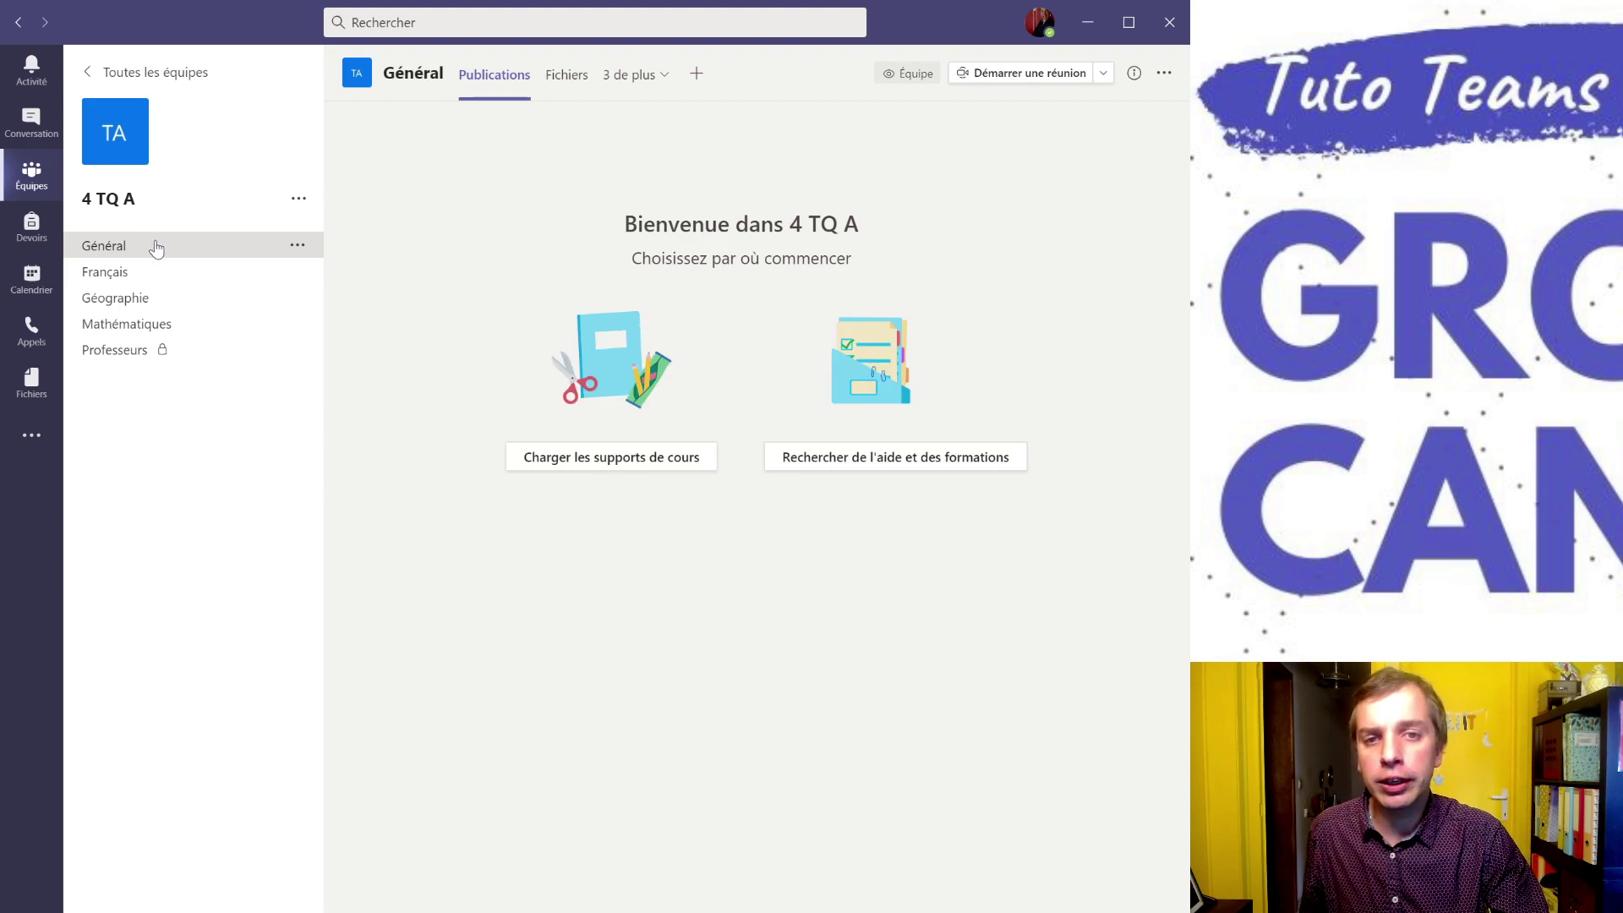
Open the Général channel's assignments (Devoirs) and get started with them.
click(633, 74)
click(576, 173)
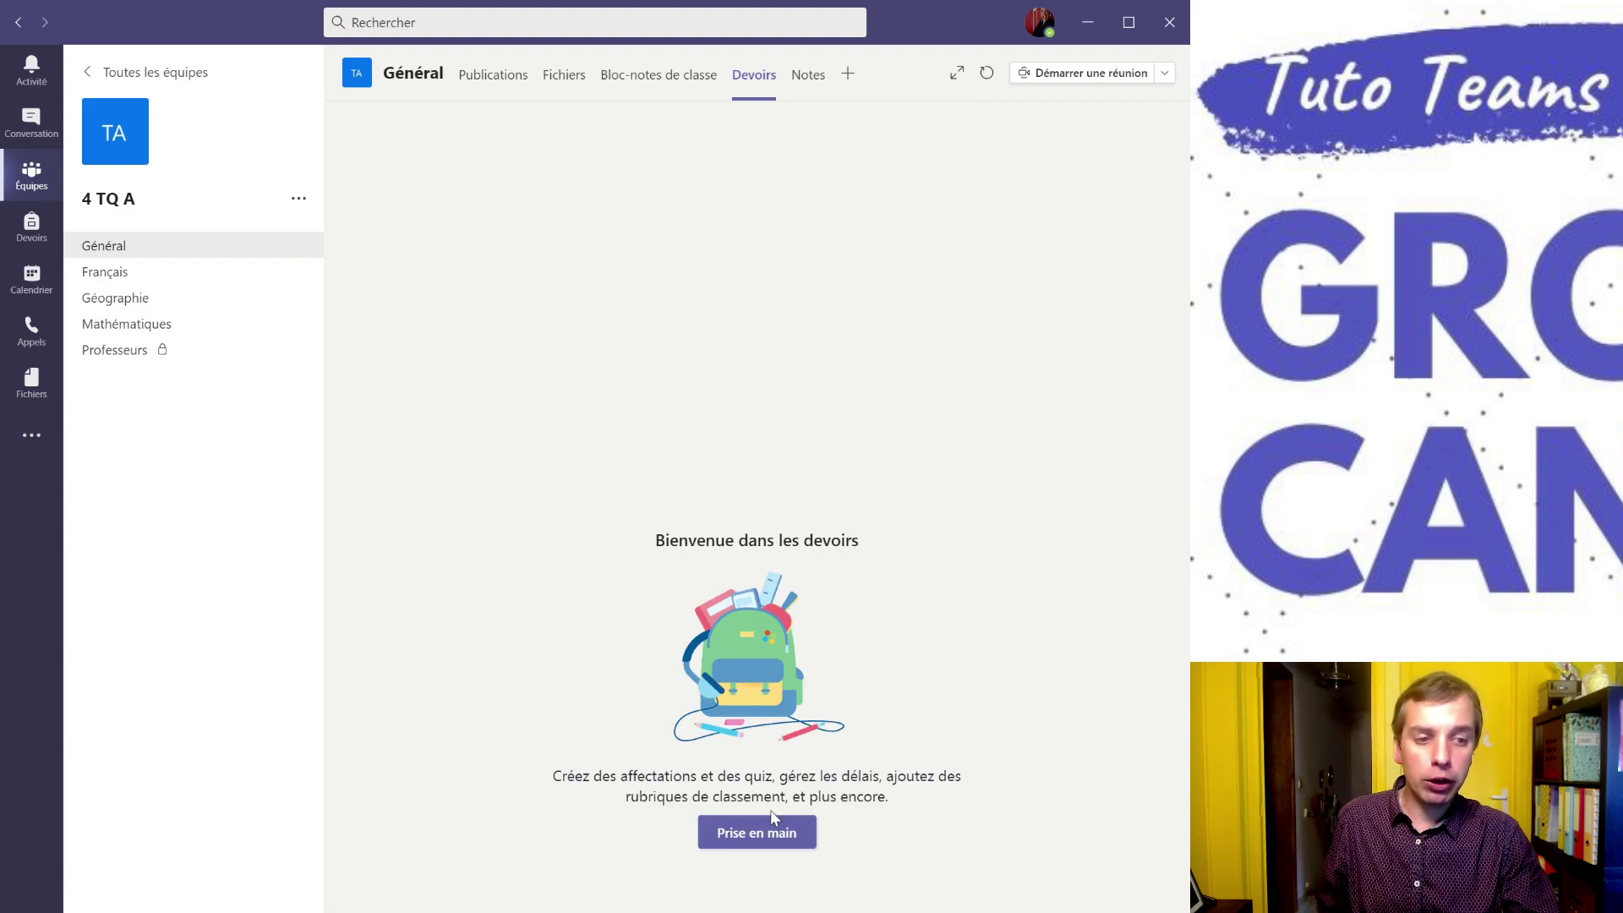
click(773, 837)
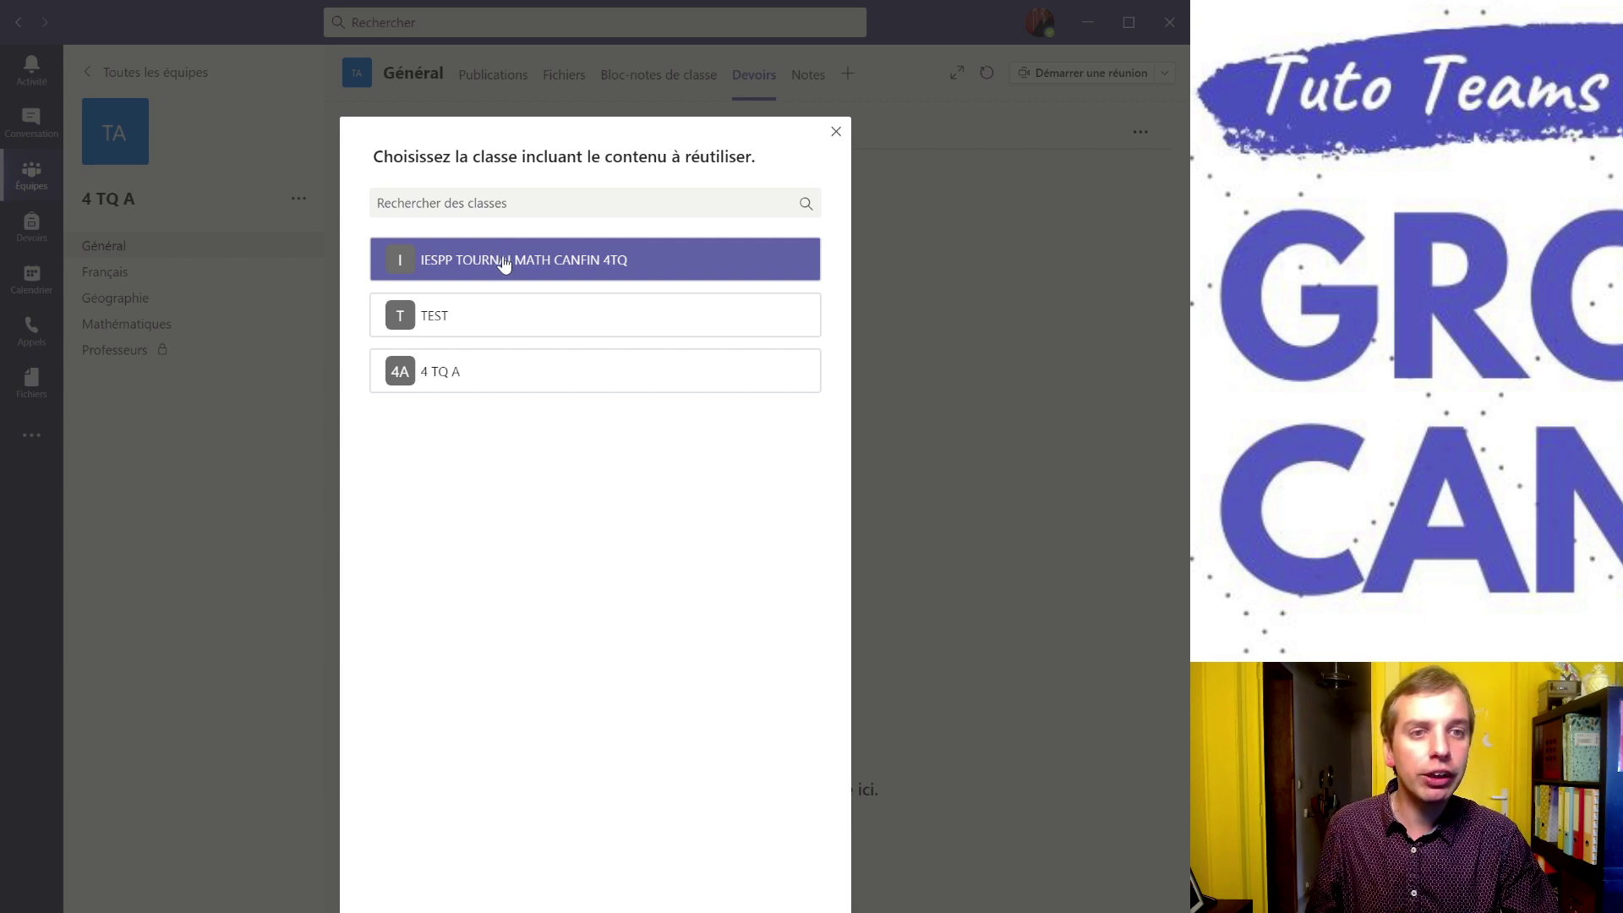
Try to reuse the assignment "Bilan Mars 2020" from the existing 4TQ maths class.
click(505, 263)
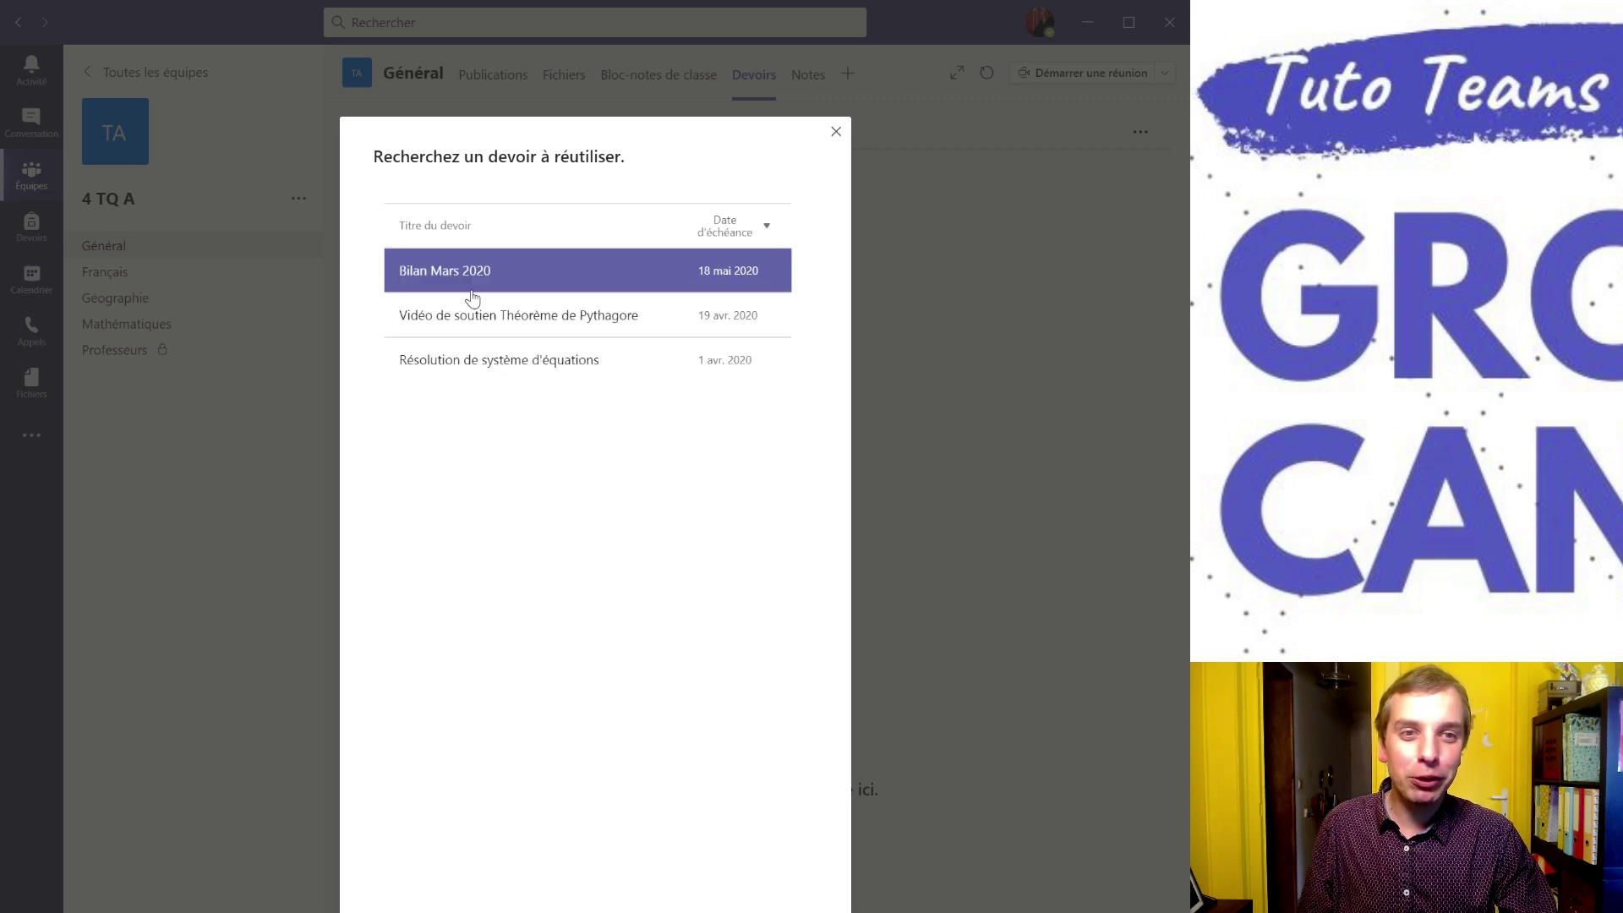
click(471, 283)
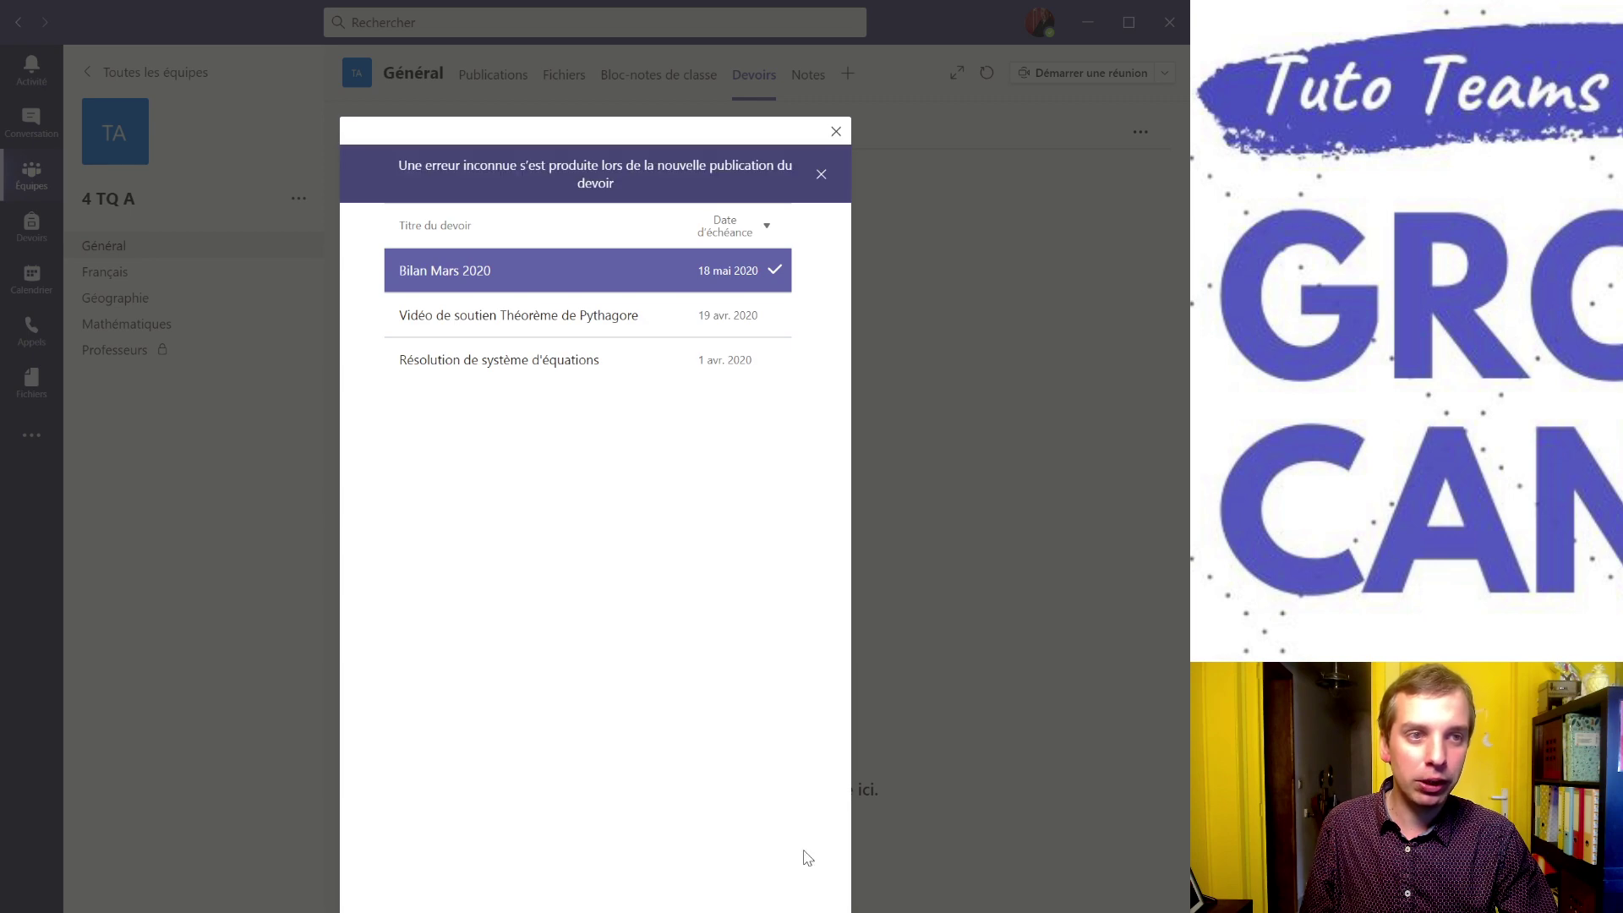
click(837, 133)
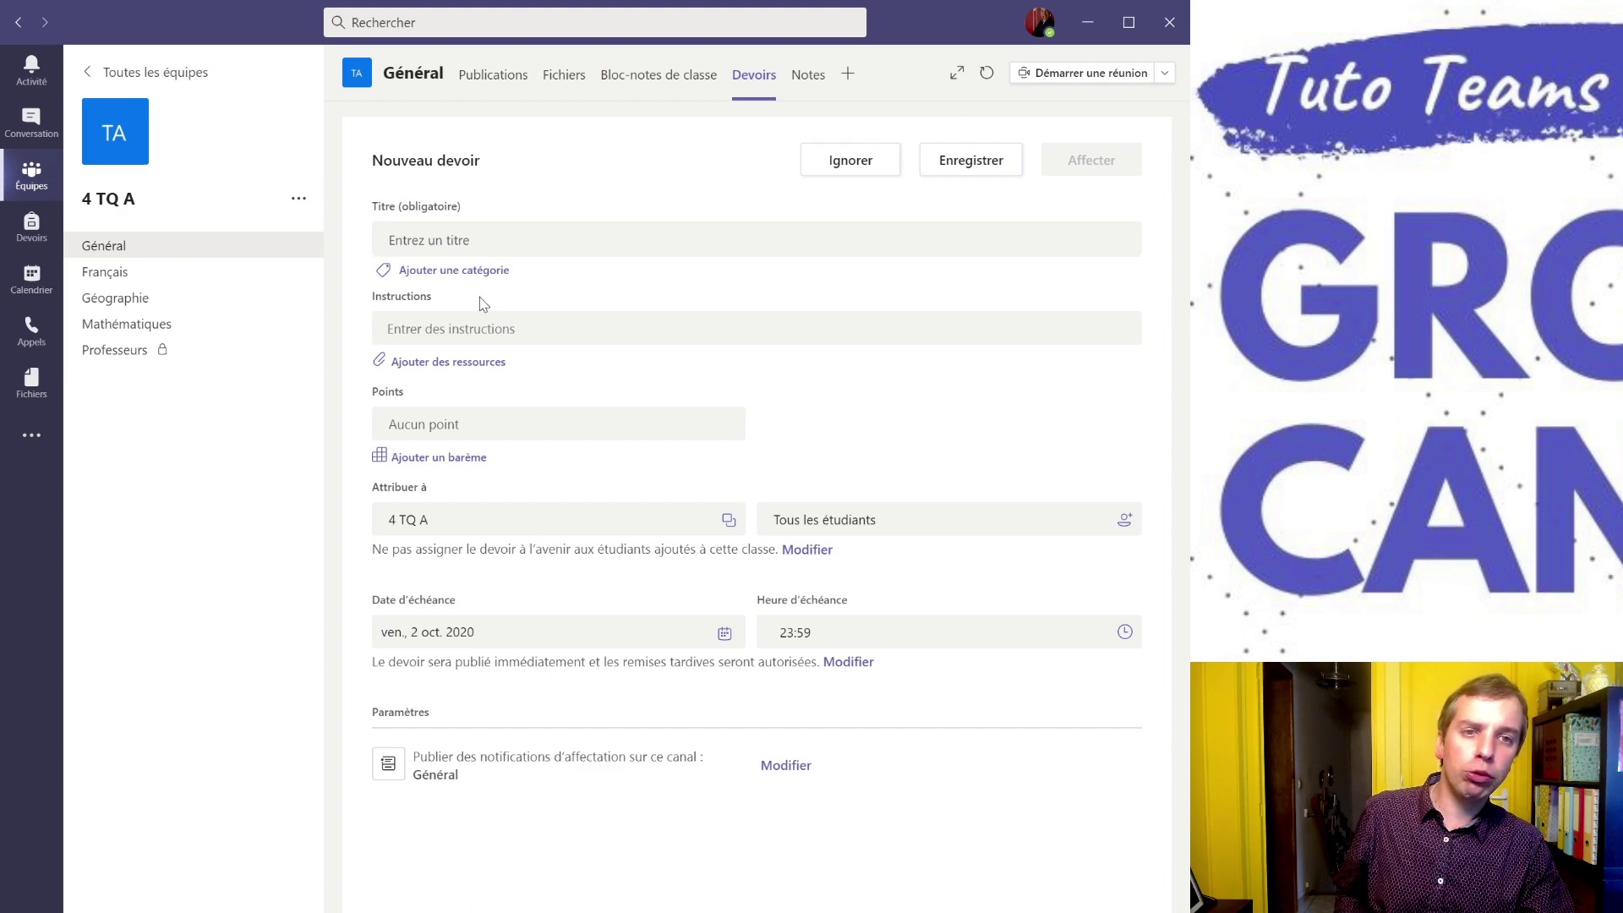
Title the new assignment "Devoir Math".
click(492, 245)
text(Devoir)
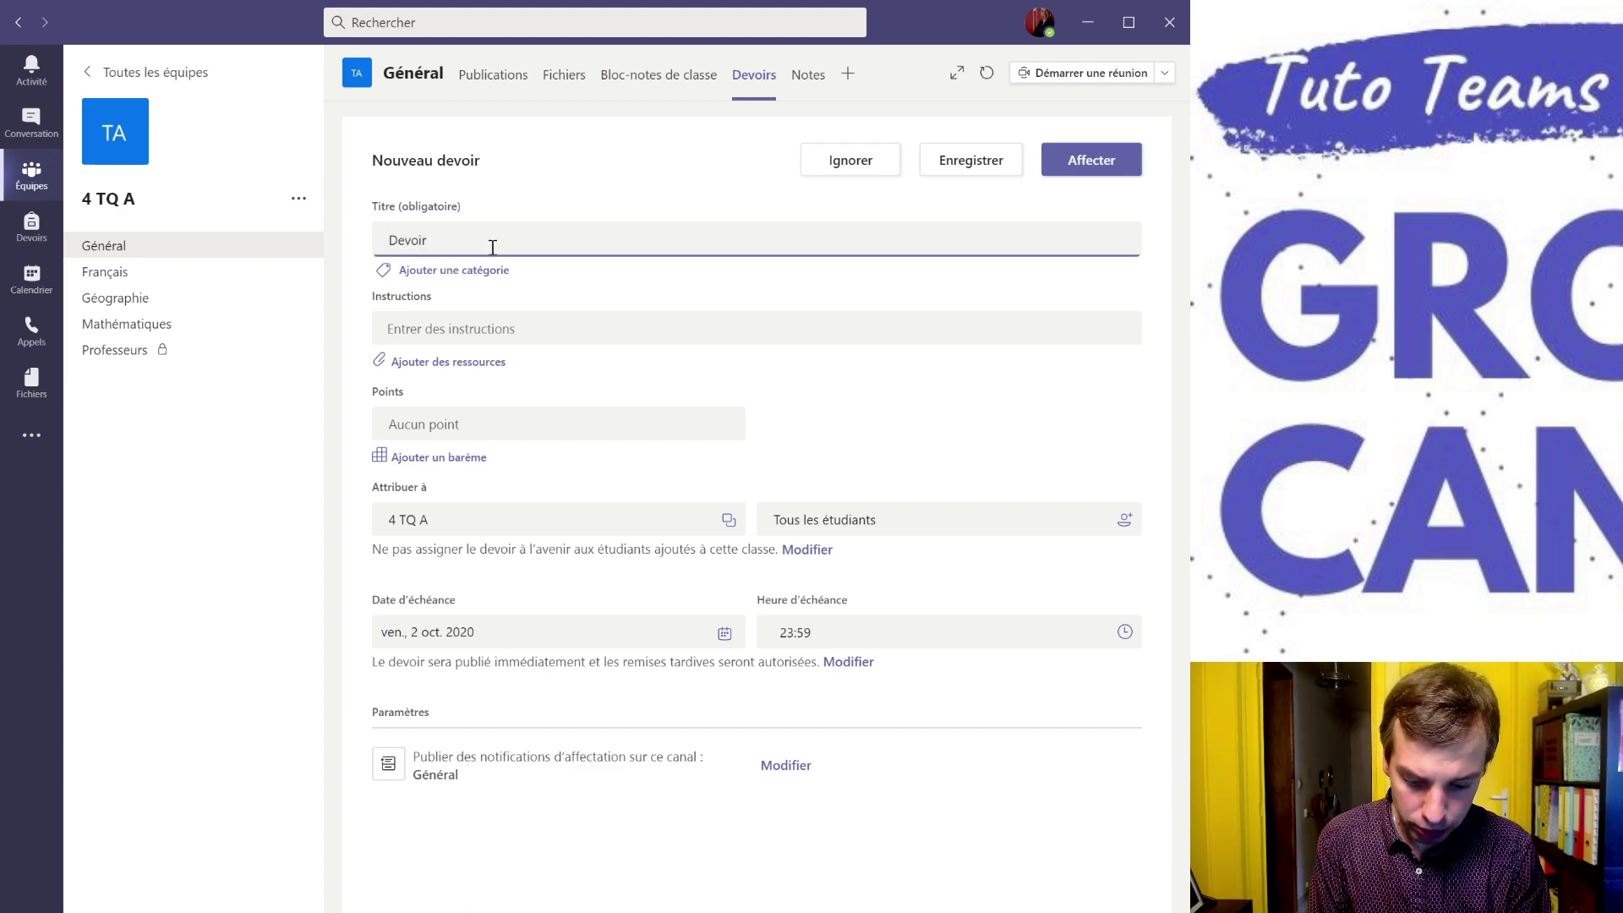
text( Math)
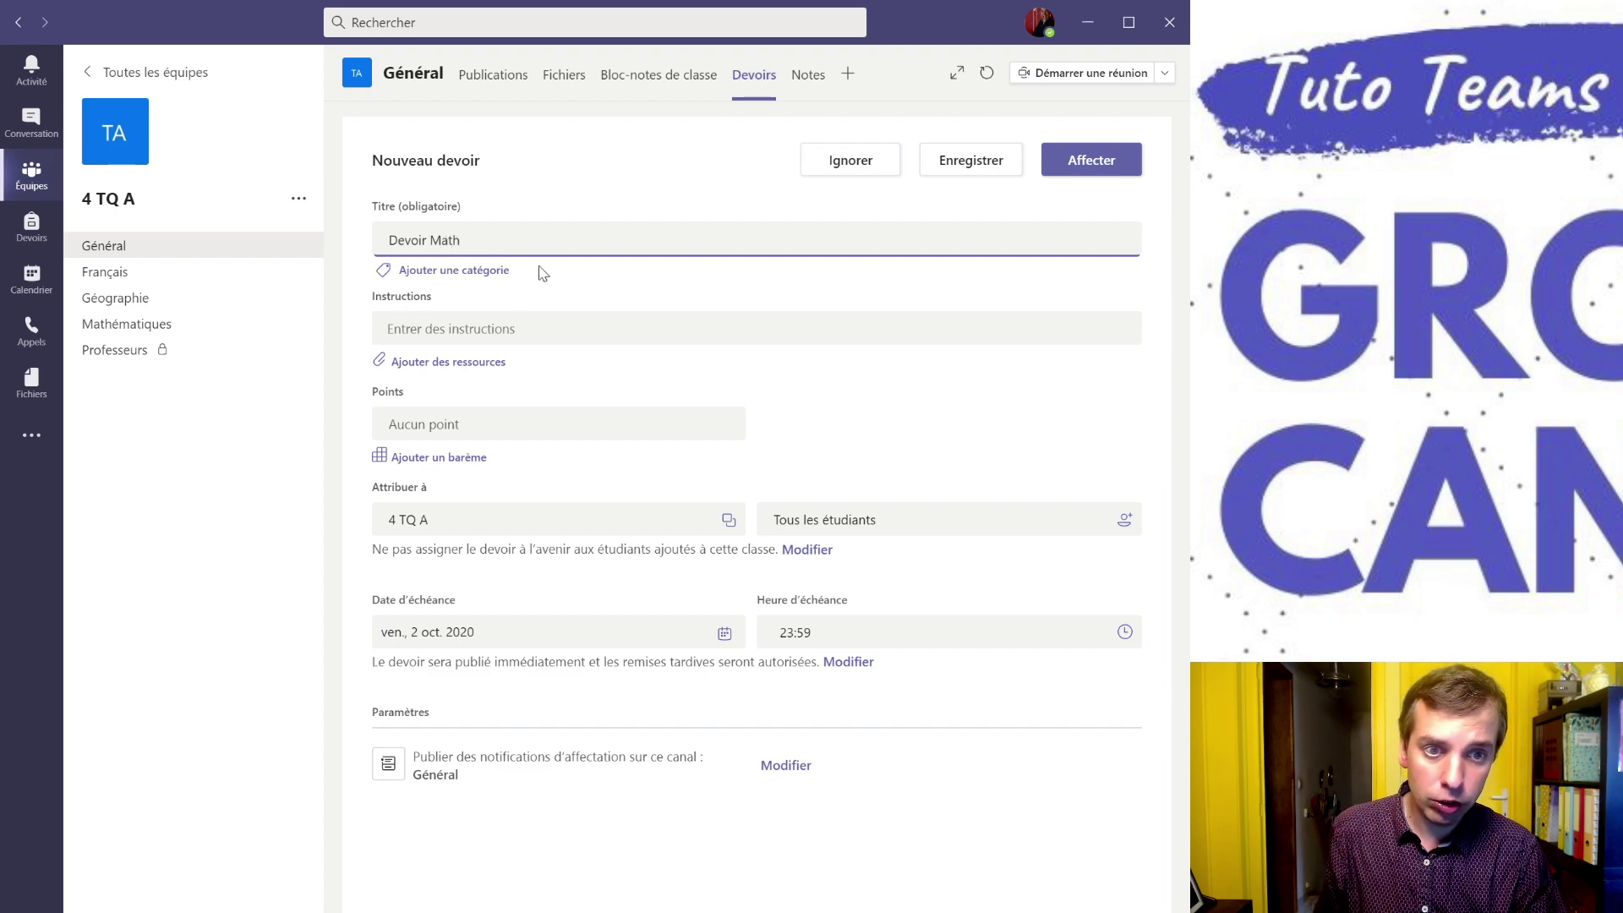
Attach Piscine chap1.jpg to the assignment from the OneDrive folder 3P > New cours 3P > 2016_10_12.
click(429, 363)
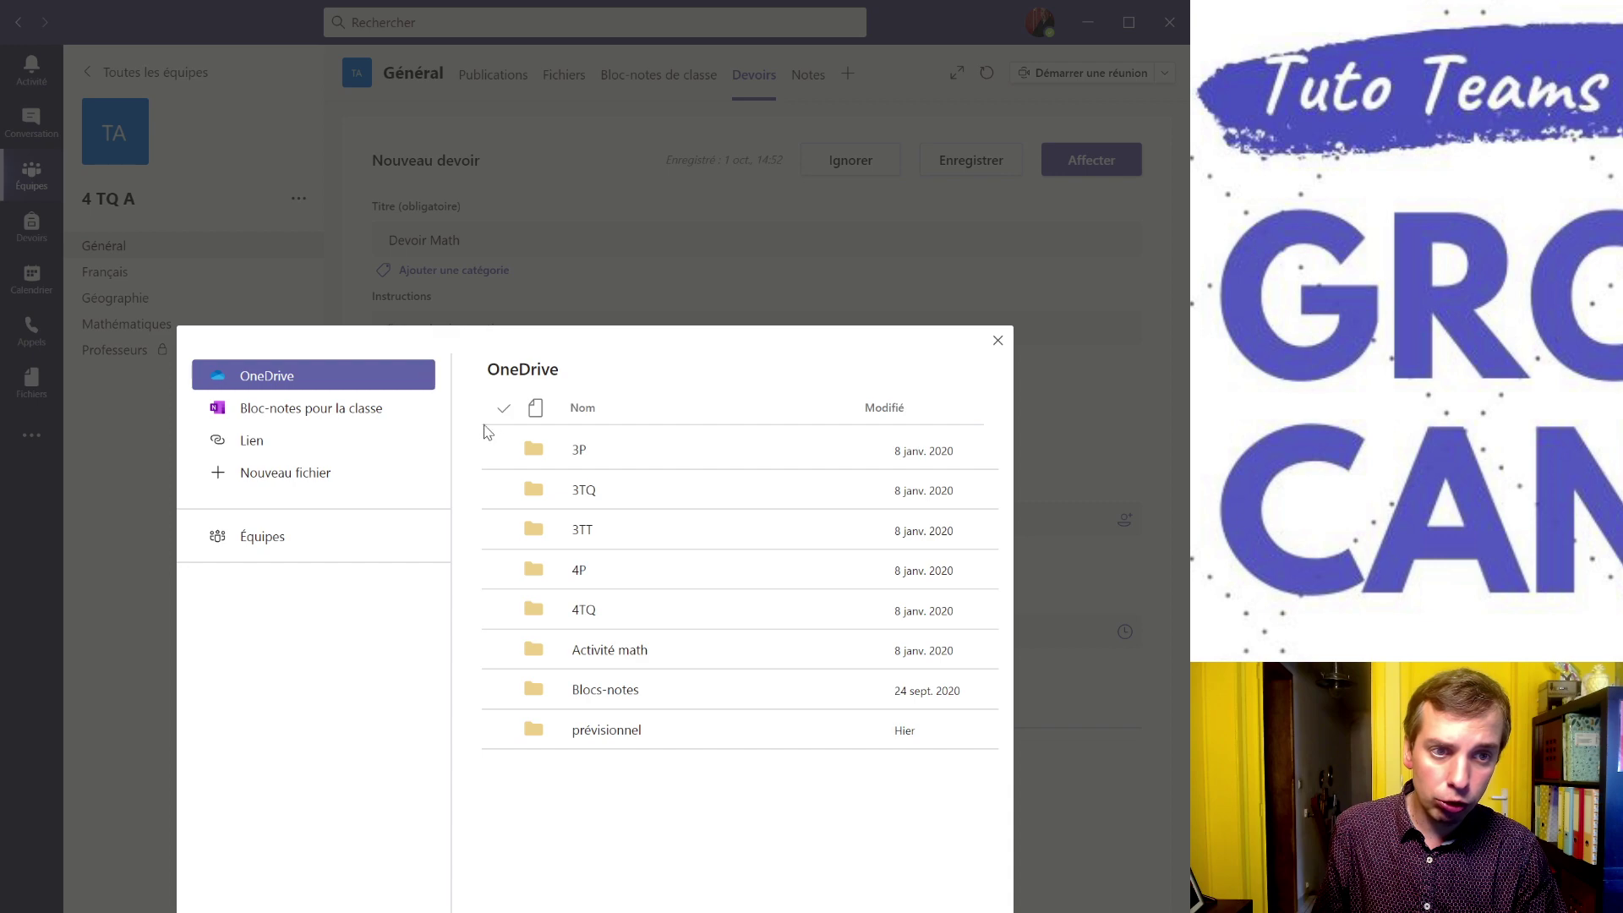
double_click(534, 451)
double_click(535, 457)
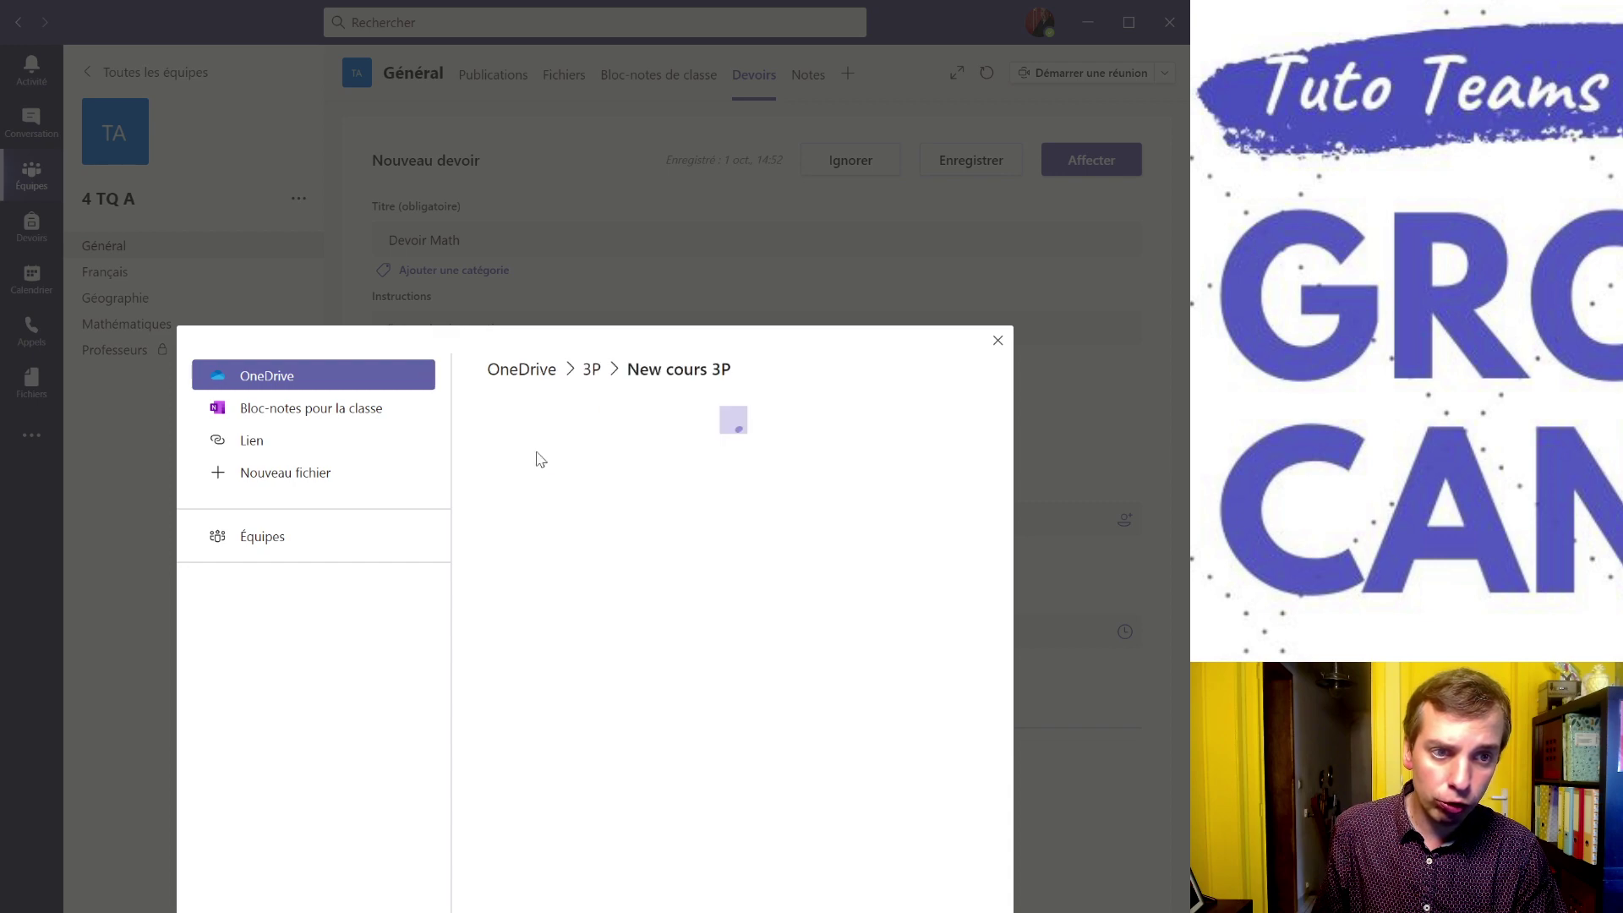
double_click(535, 457)
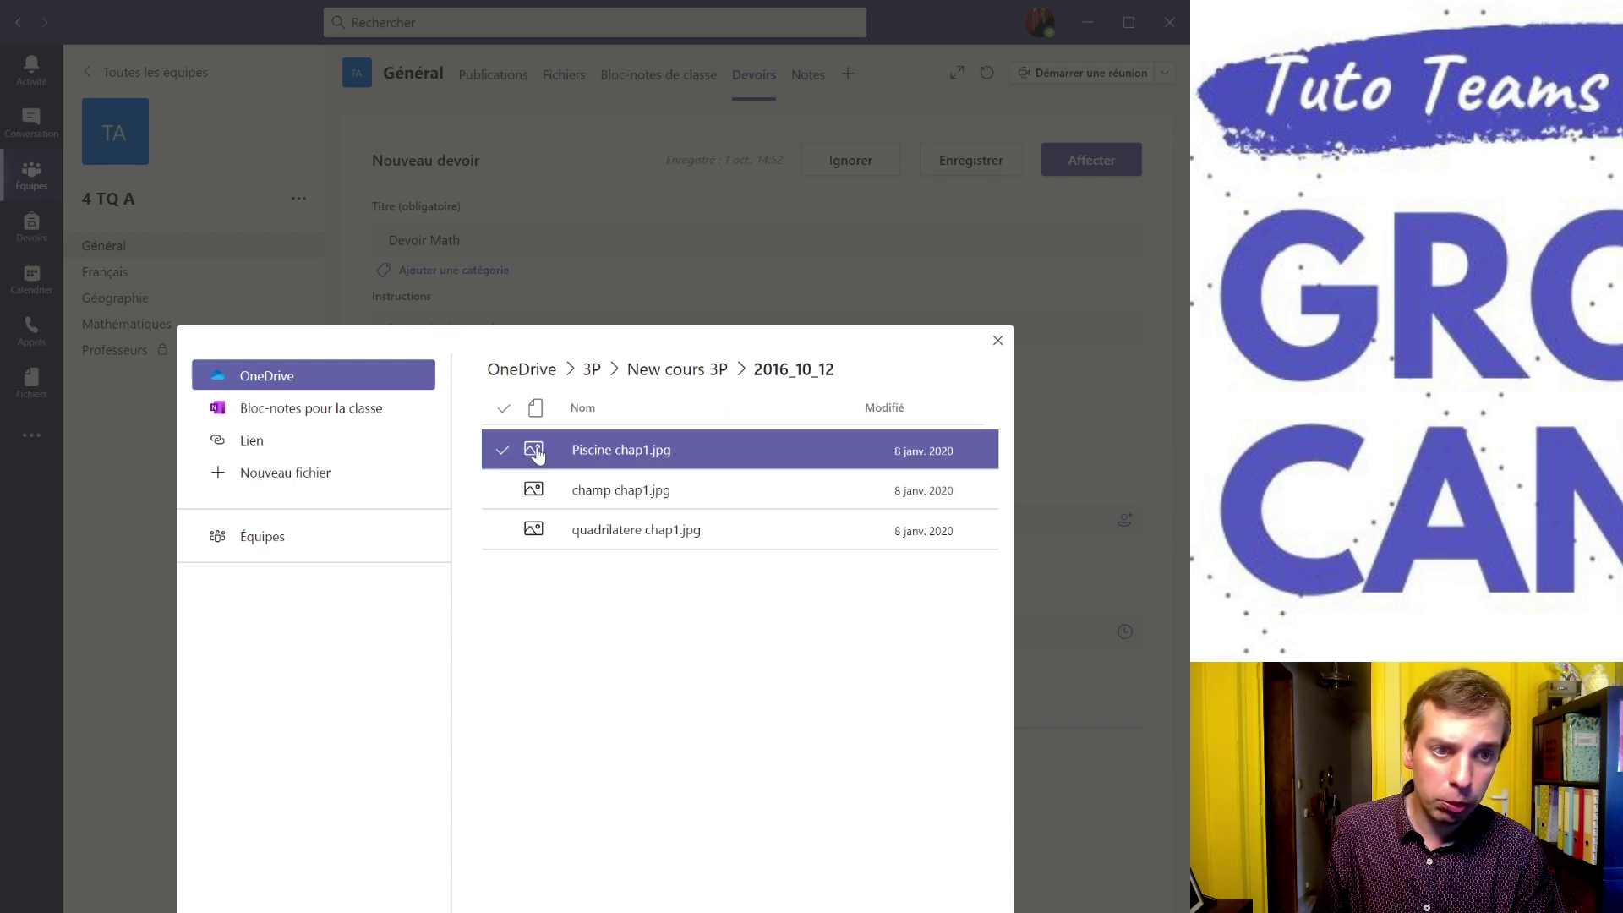
click(538, 456)
click(946, 911)
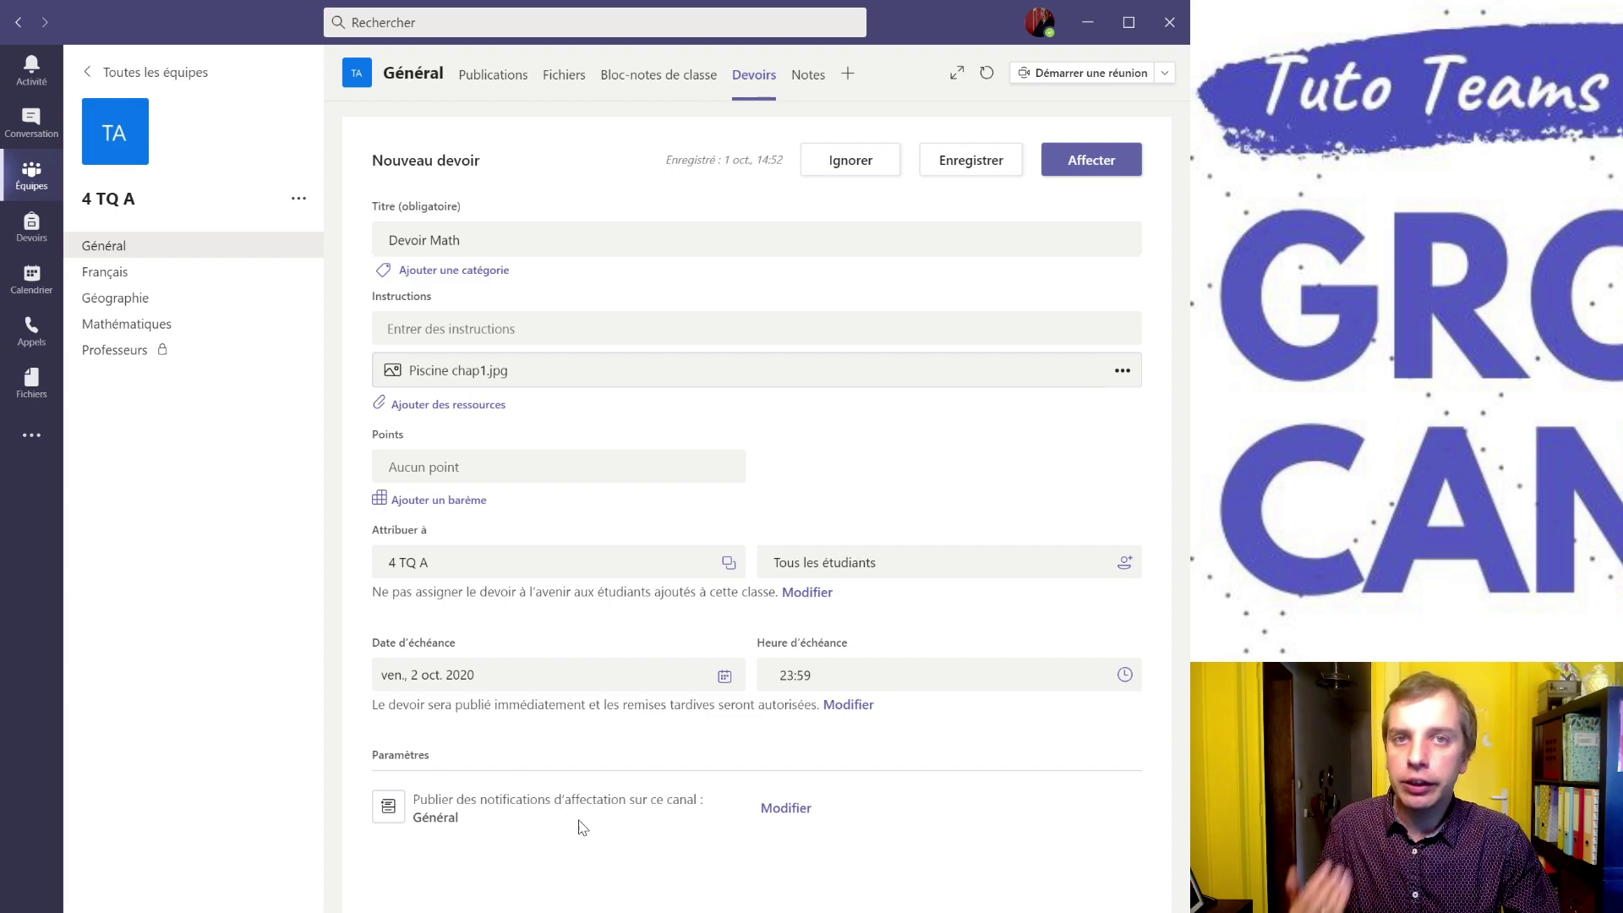
Set the assignment notifications to publish in the Mathématiques channel and assign Devoir Math to the 4 TQ A class.
click(787, 812)
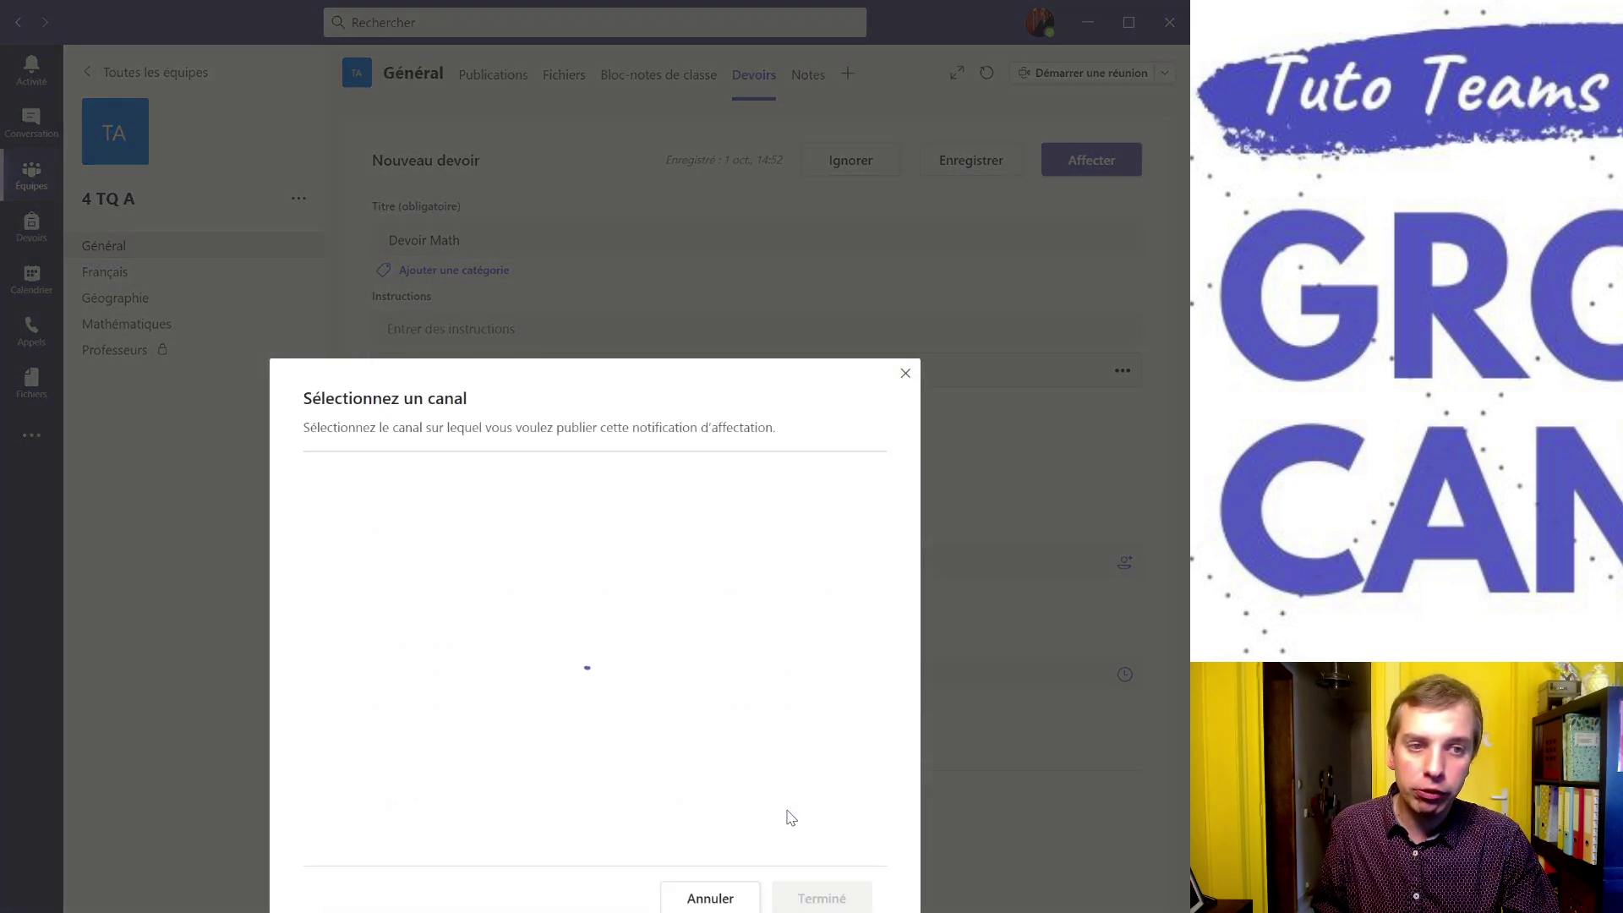
click(764, 607)
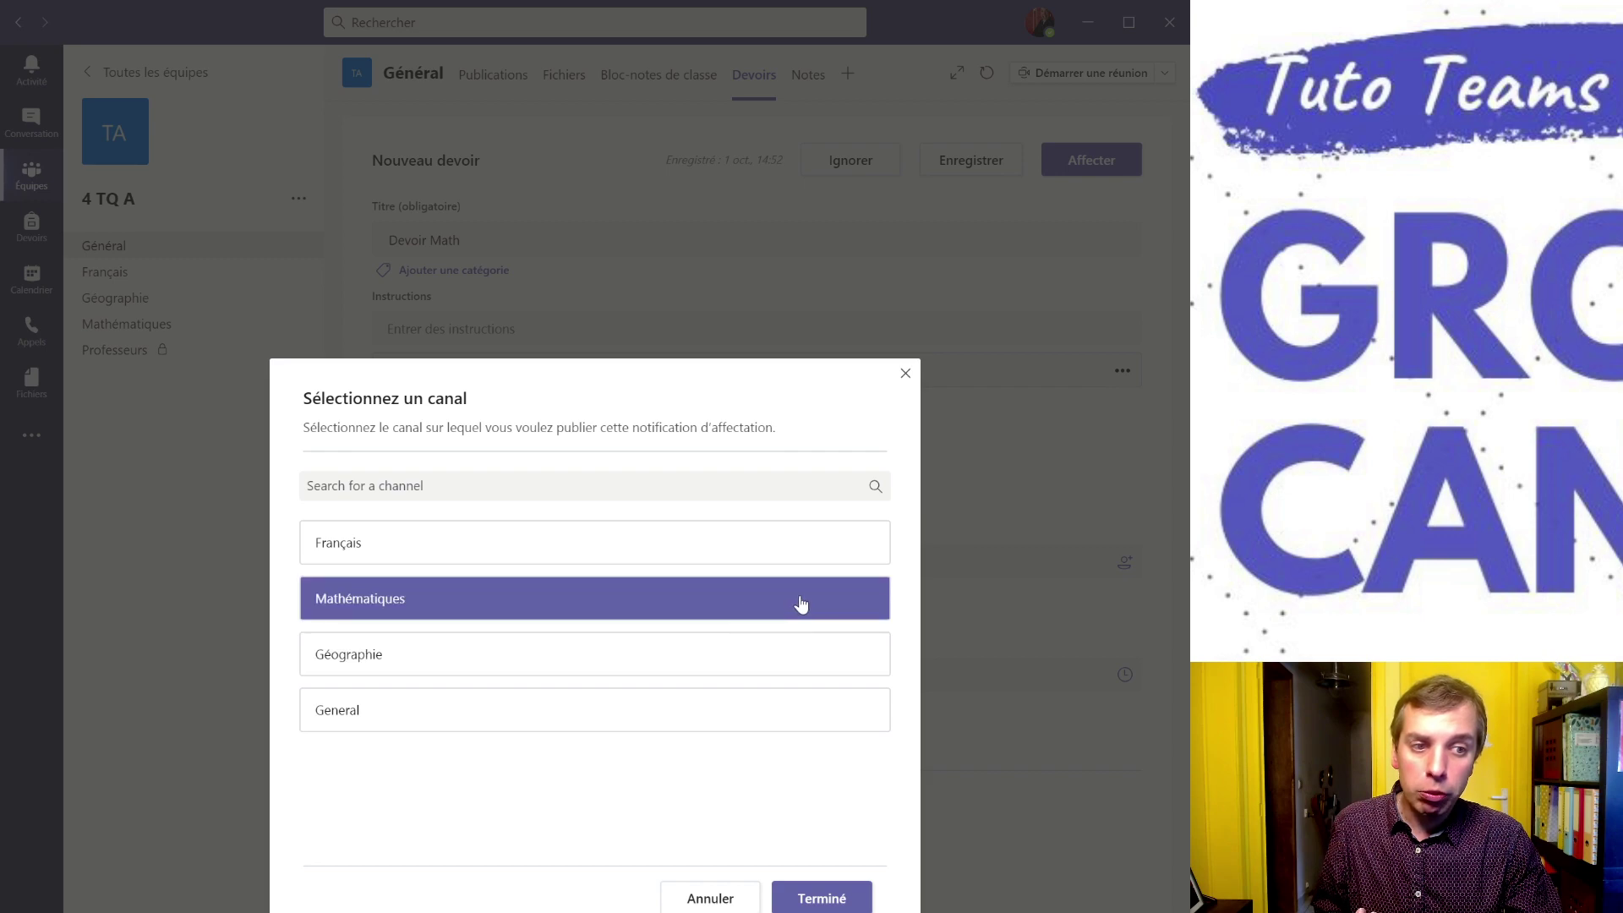
click(844, 901)
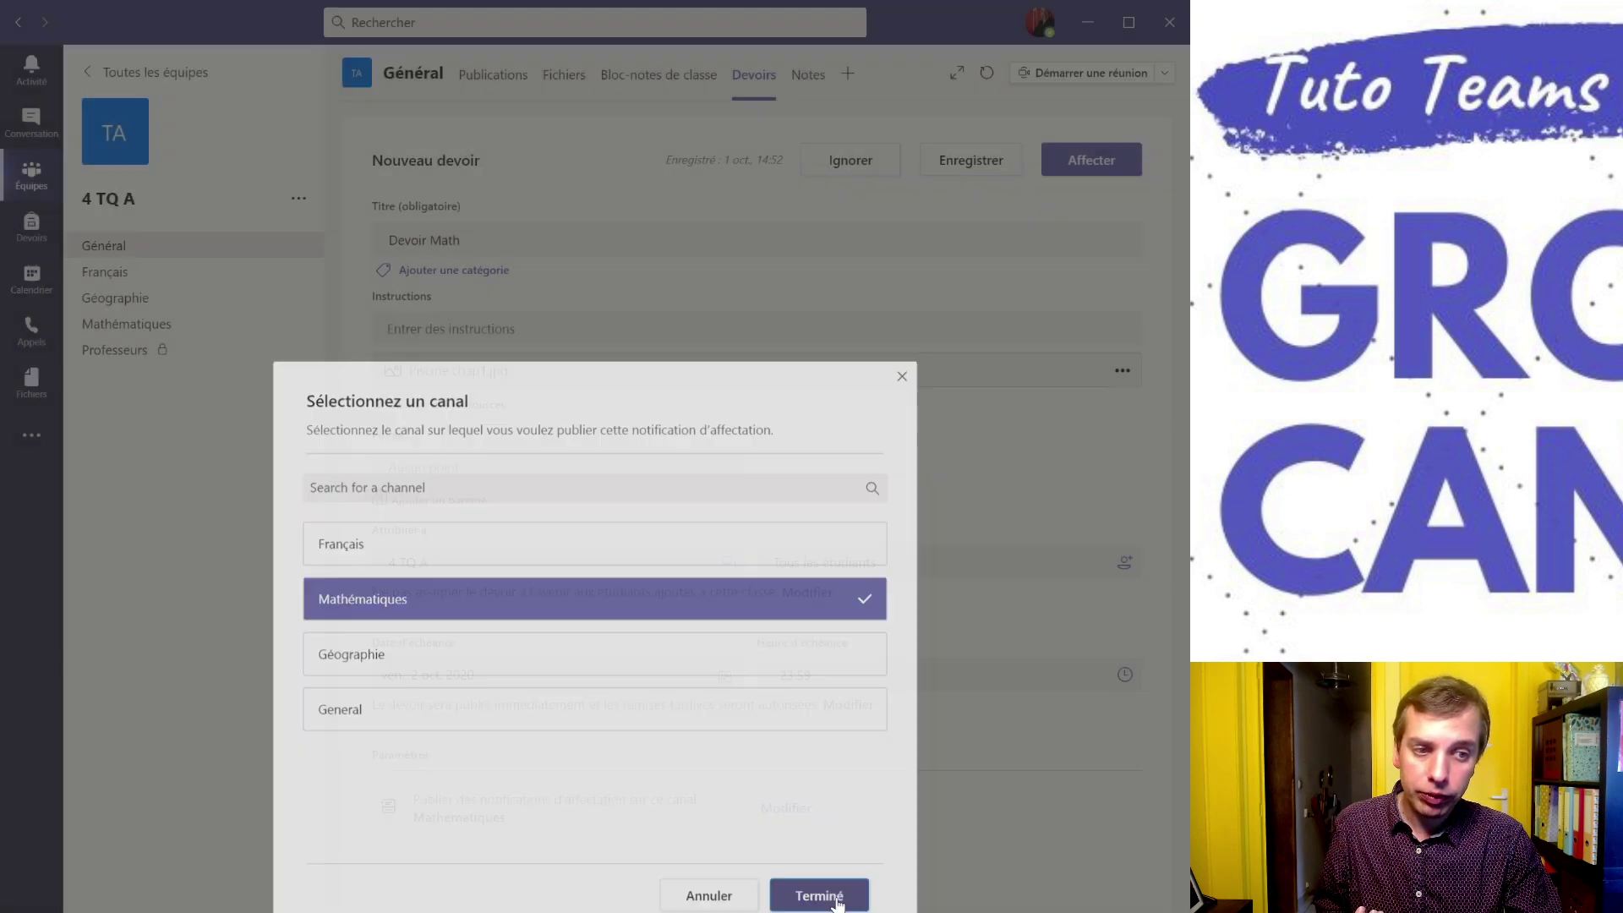
click(1108, 161)
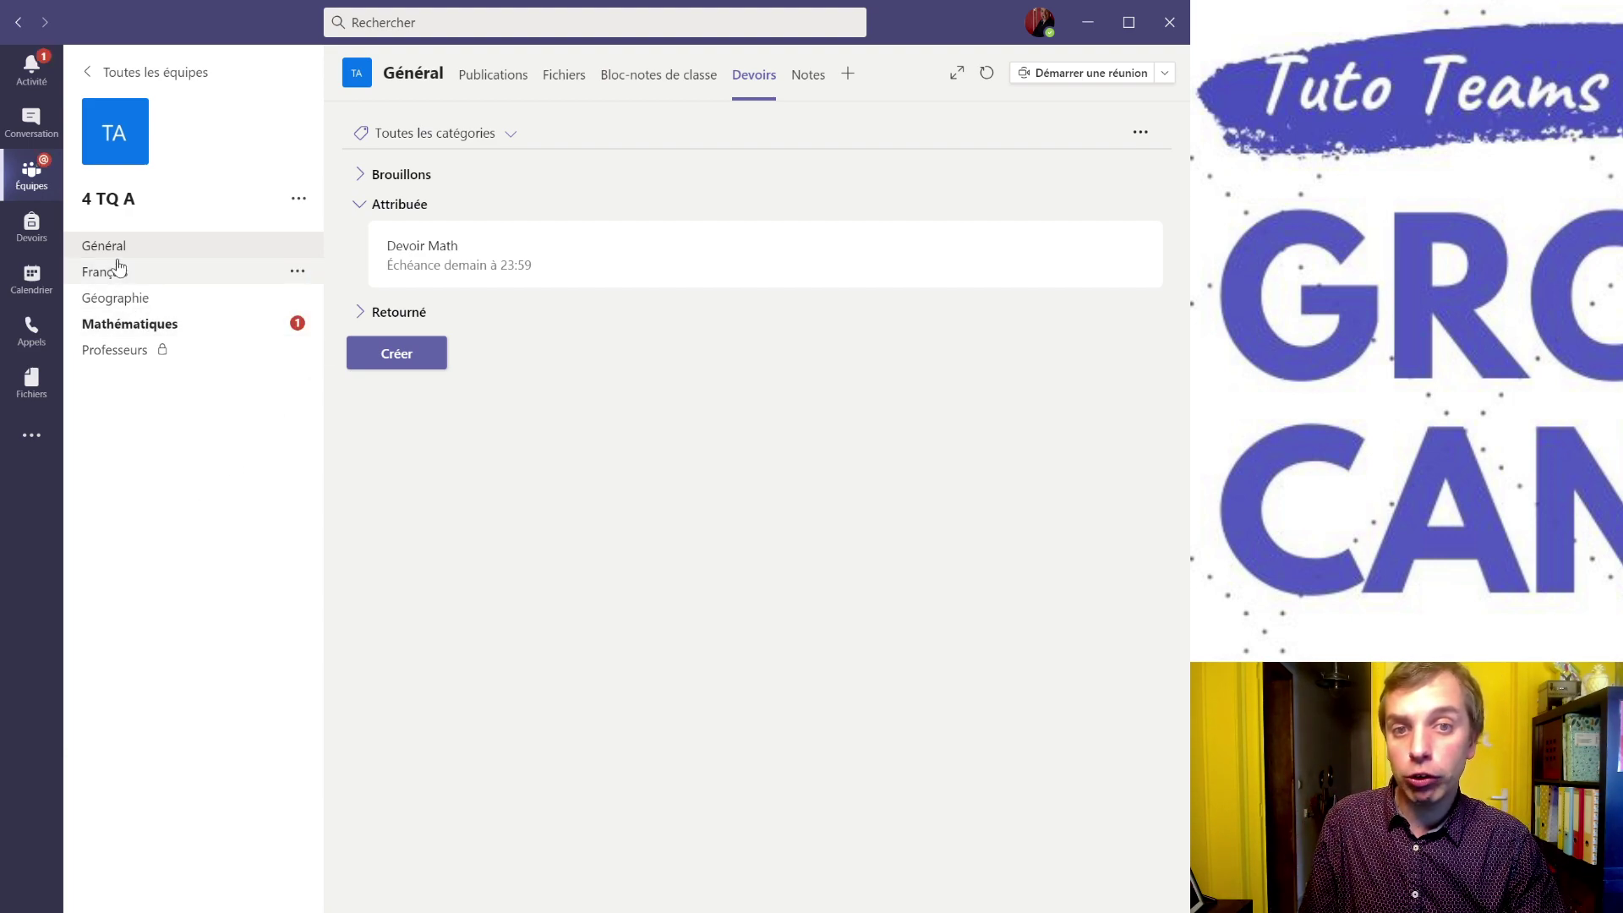
Check the posts in the Mathématiques, Géographie, Français and Général channels of the 4 TQ A team.
click(114, 328)
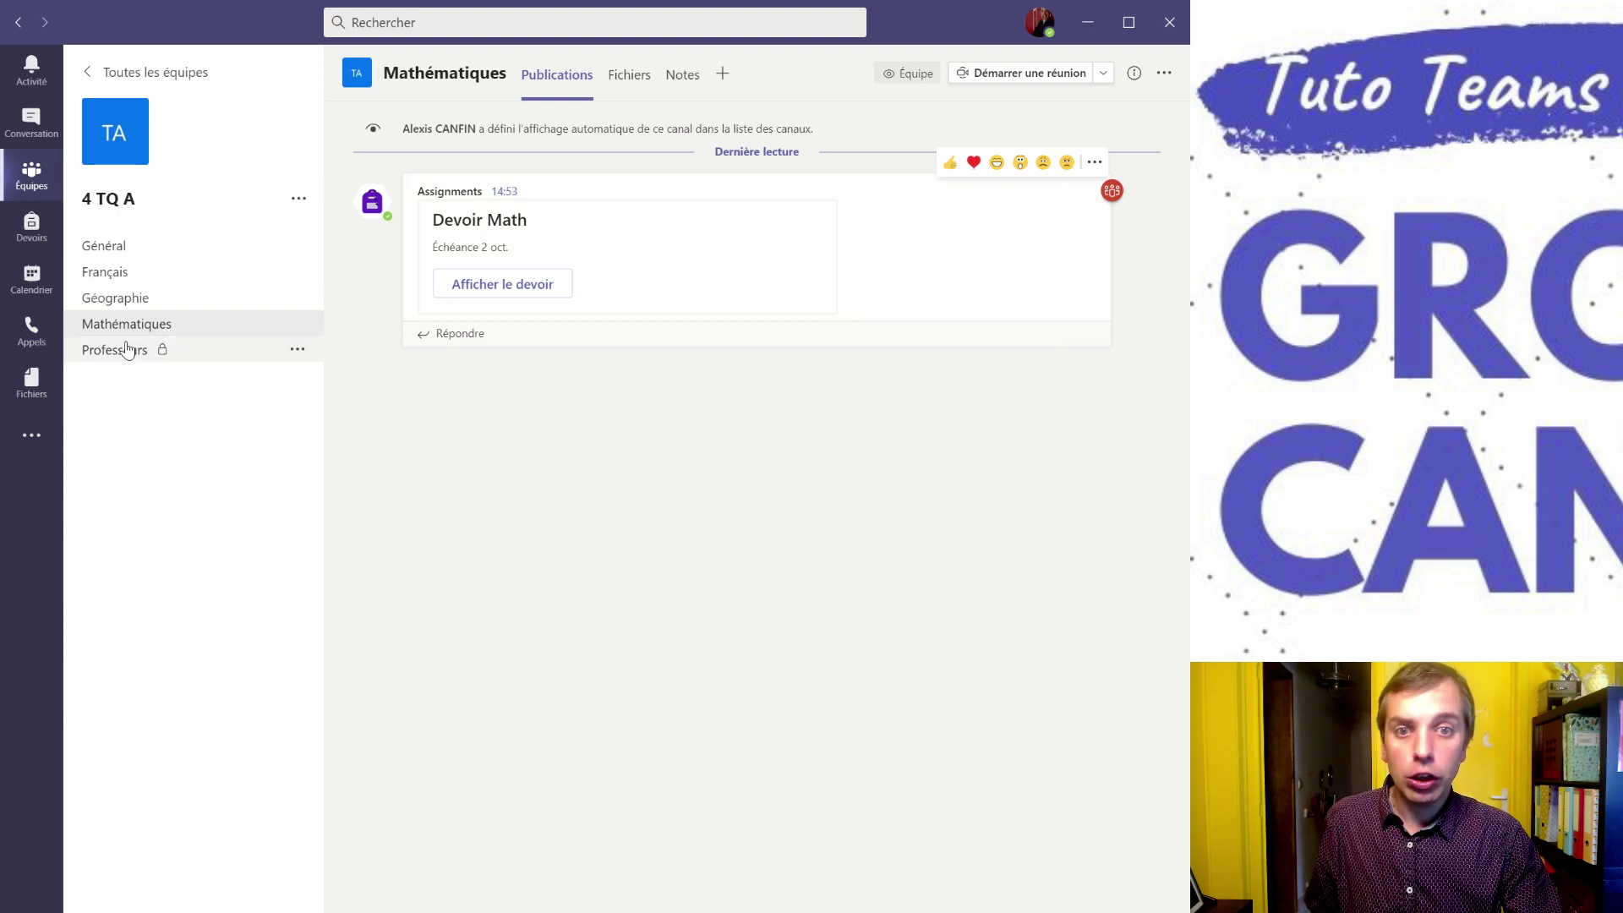
click(126, 306)
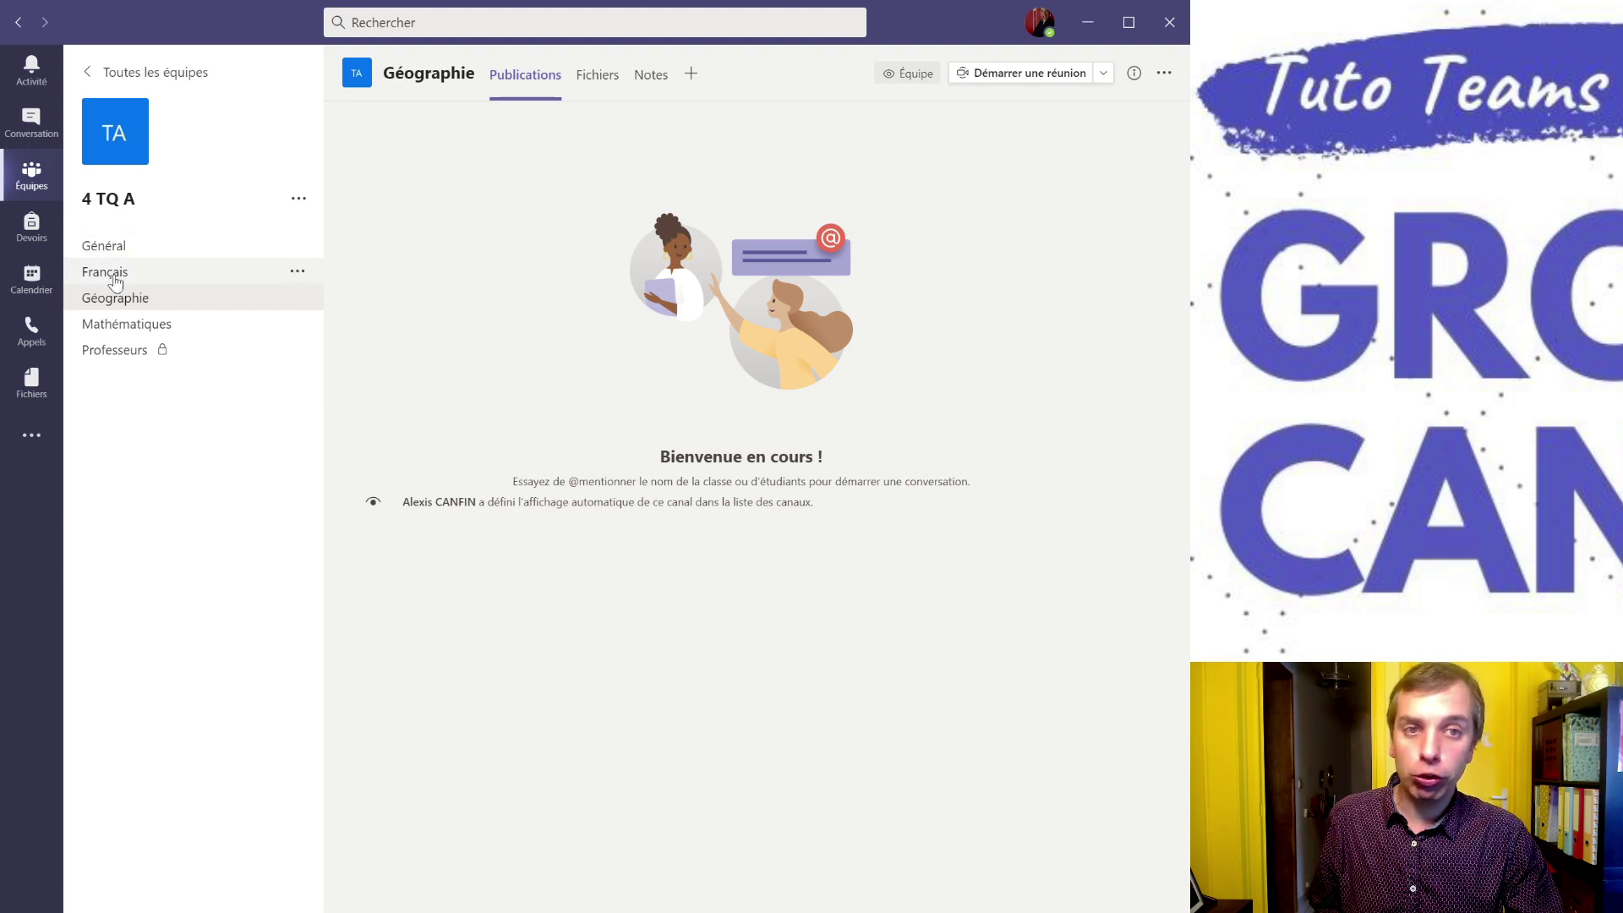
click(115, 279)
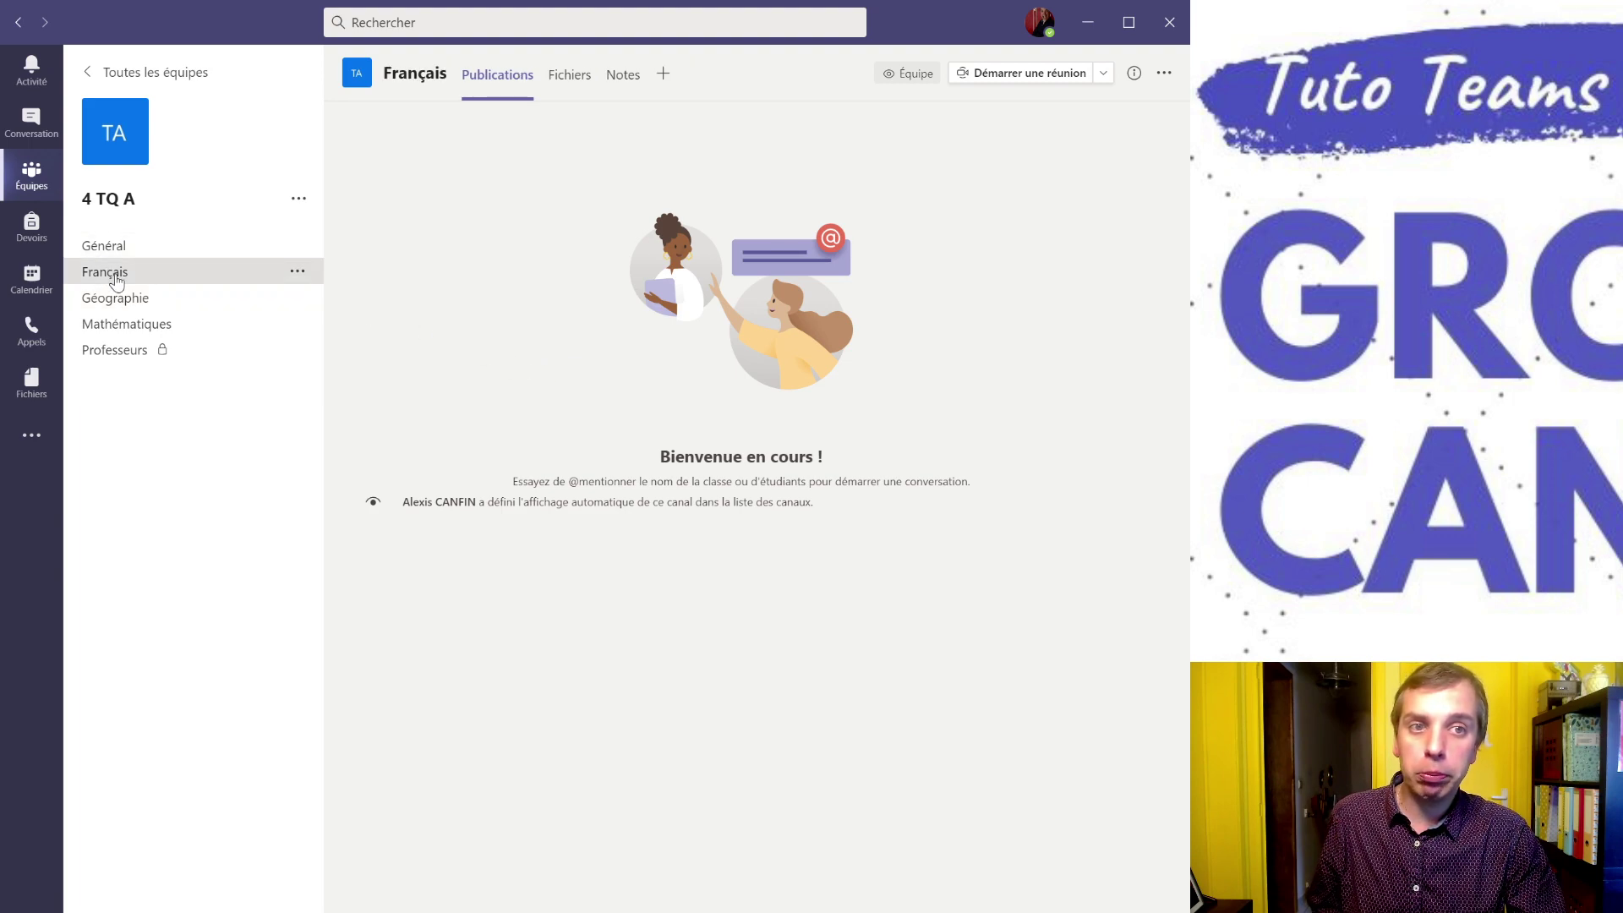
click(117, 251)
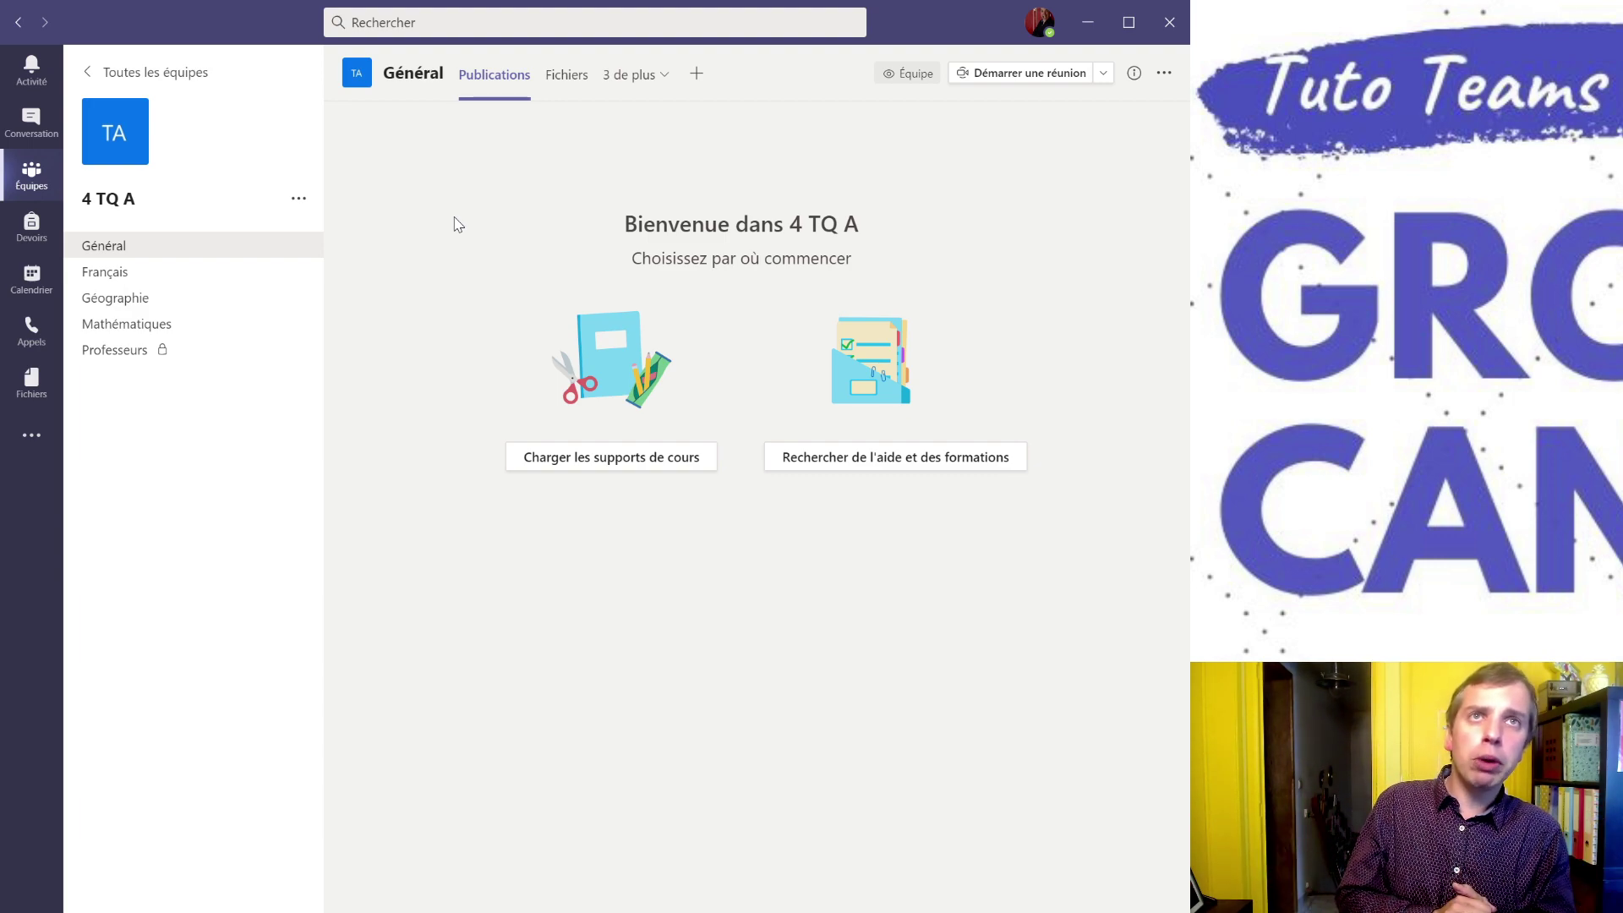
Review the assignments listed in the Général channel and the available options for starting or scheduling a meeting.
click(640, 77)
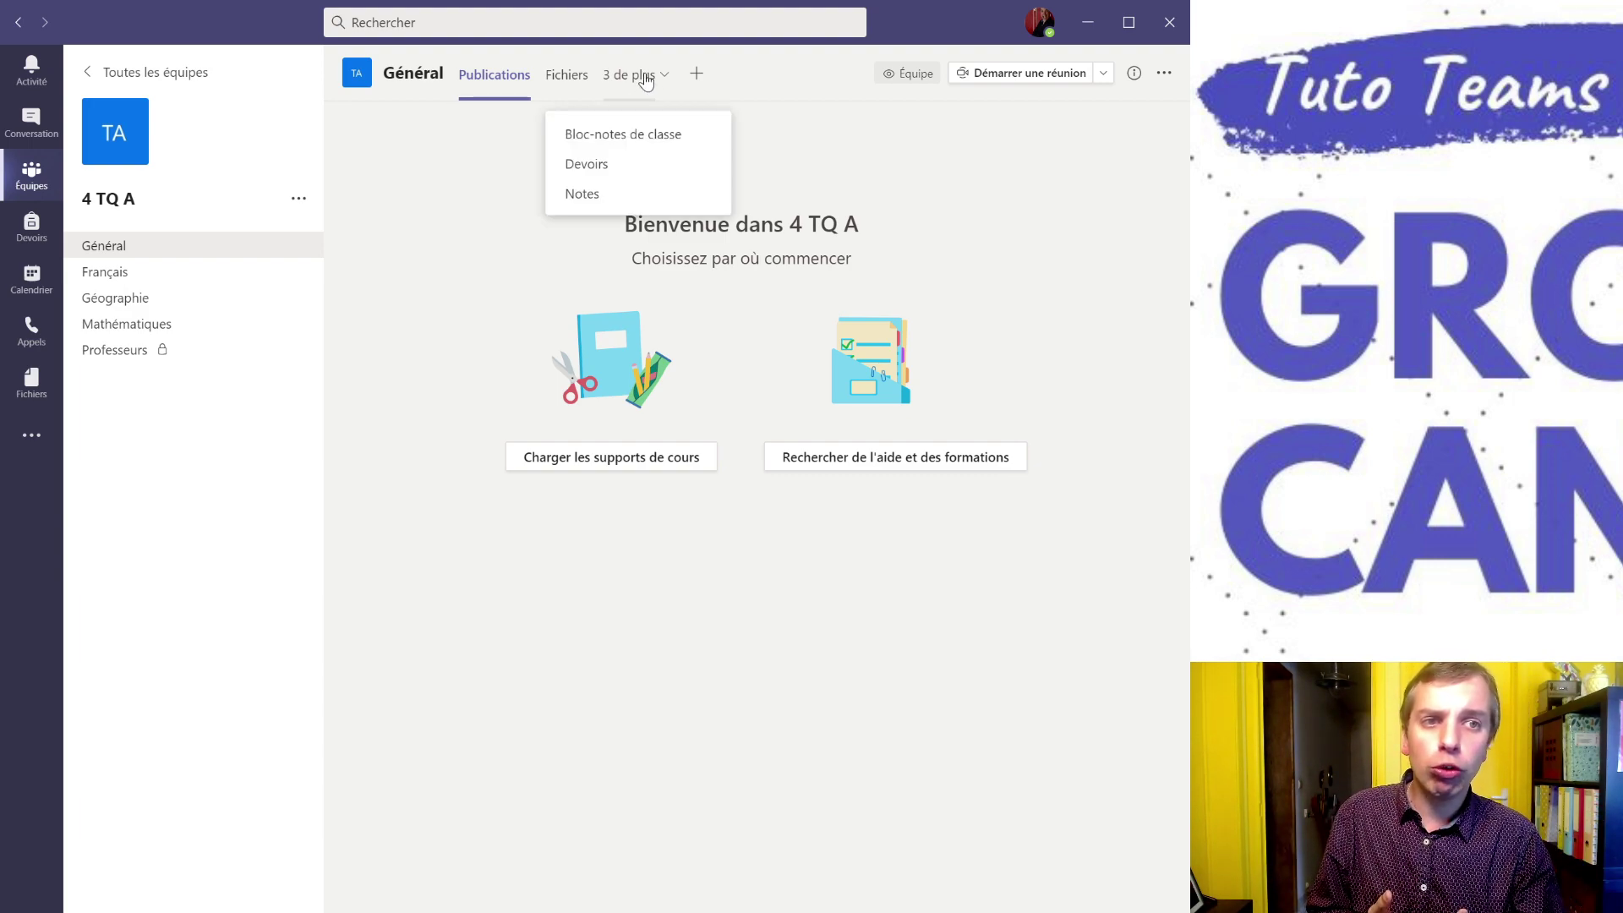
click(625, 178)
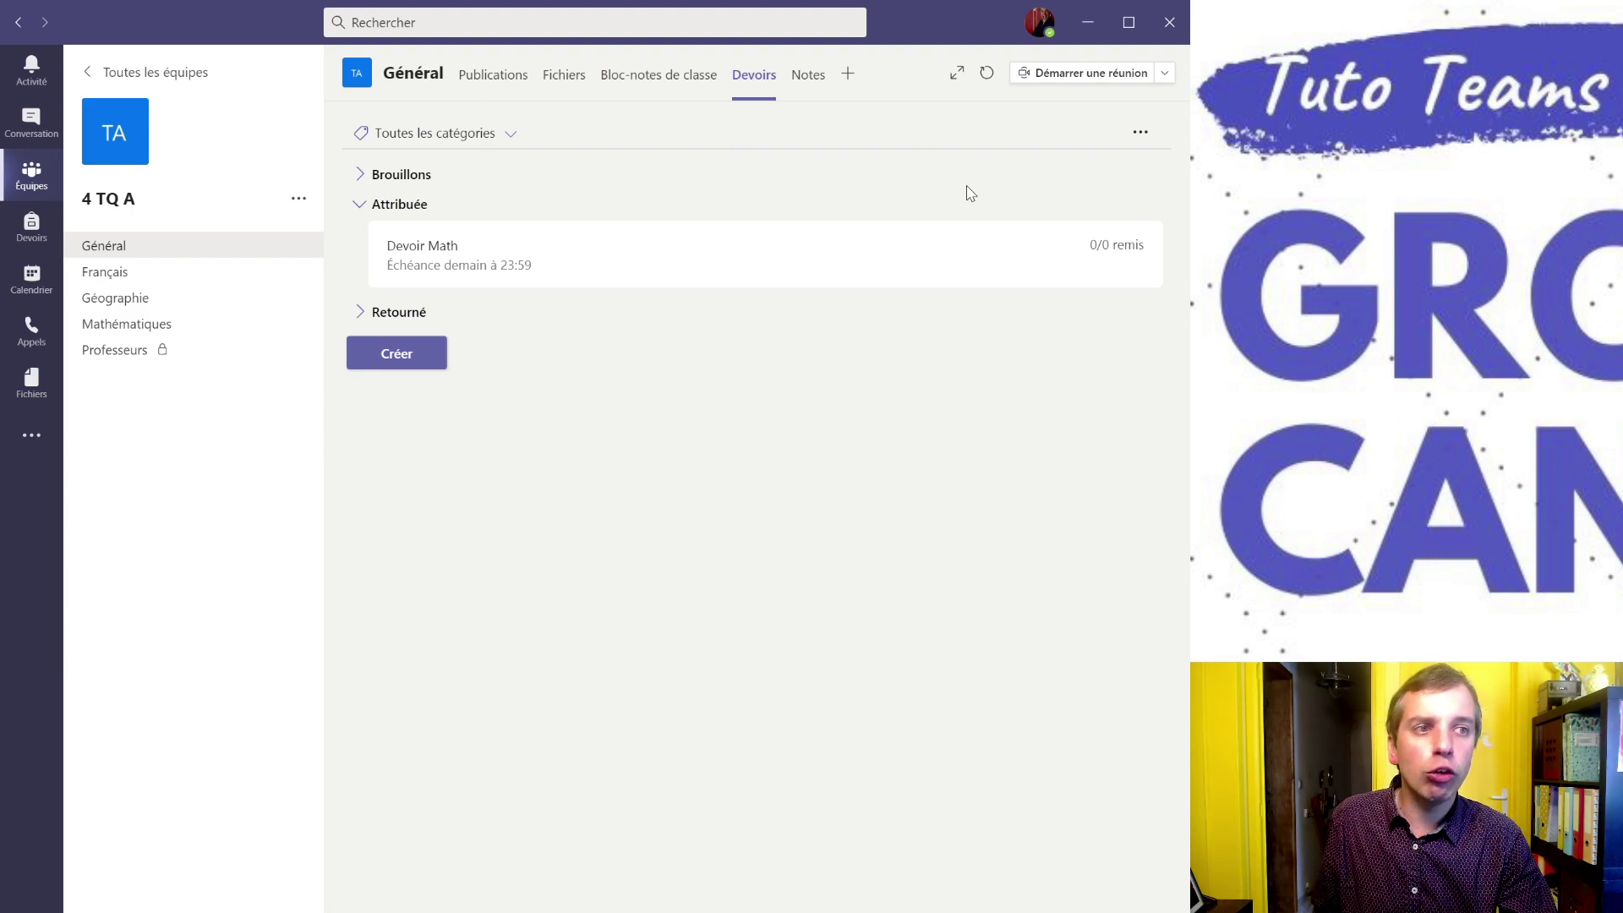
click(1165, 74)
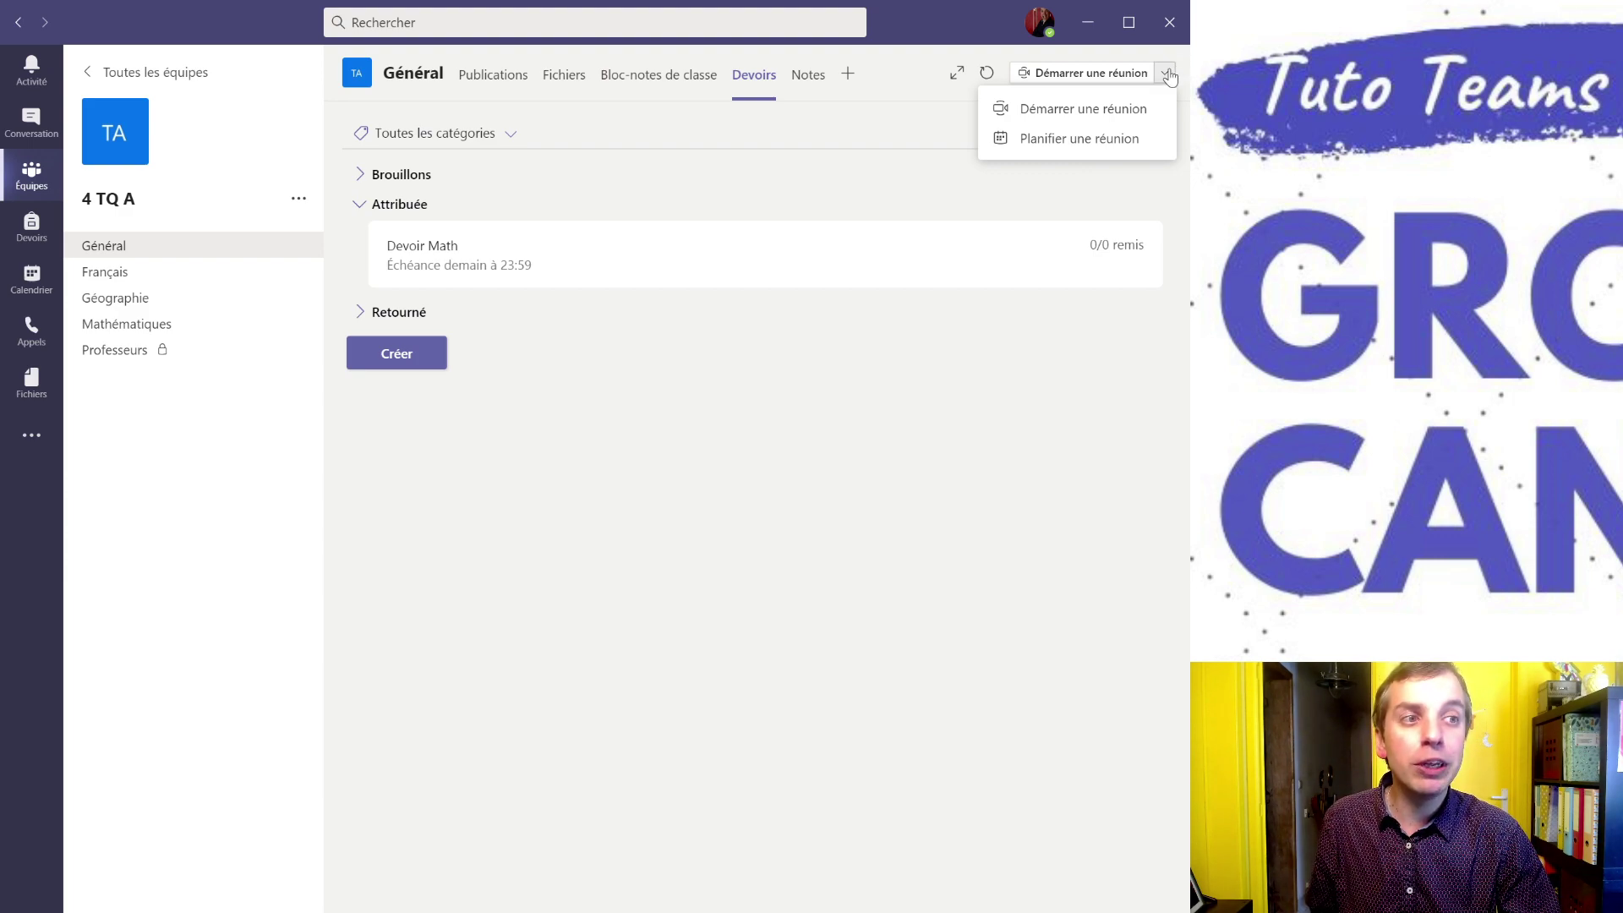
click(1167, 74)
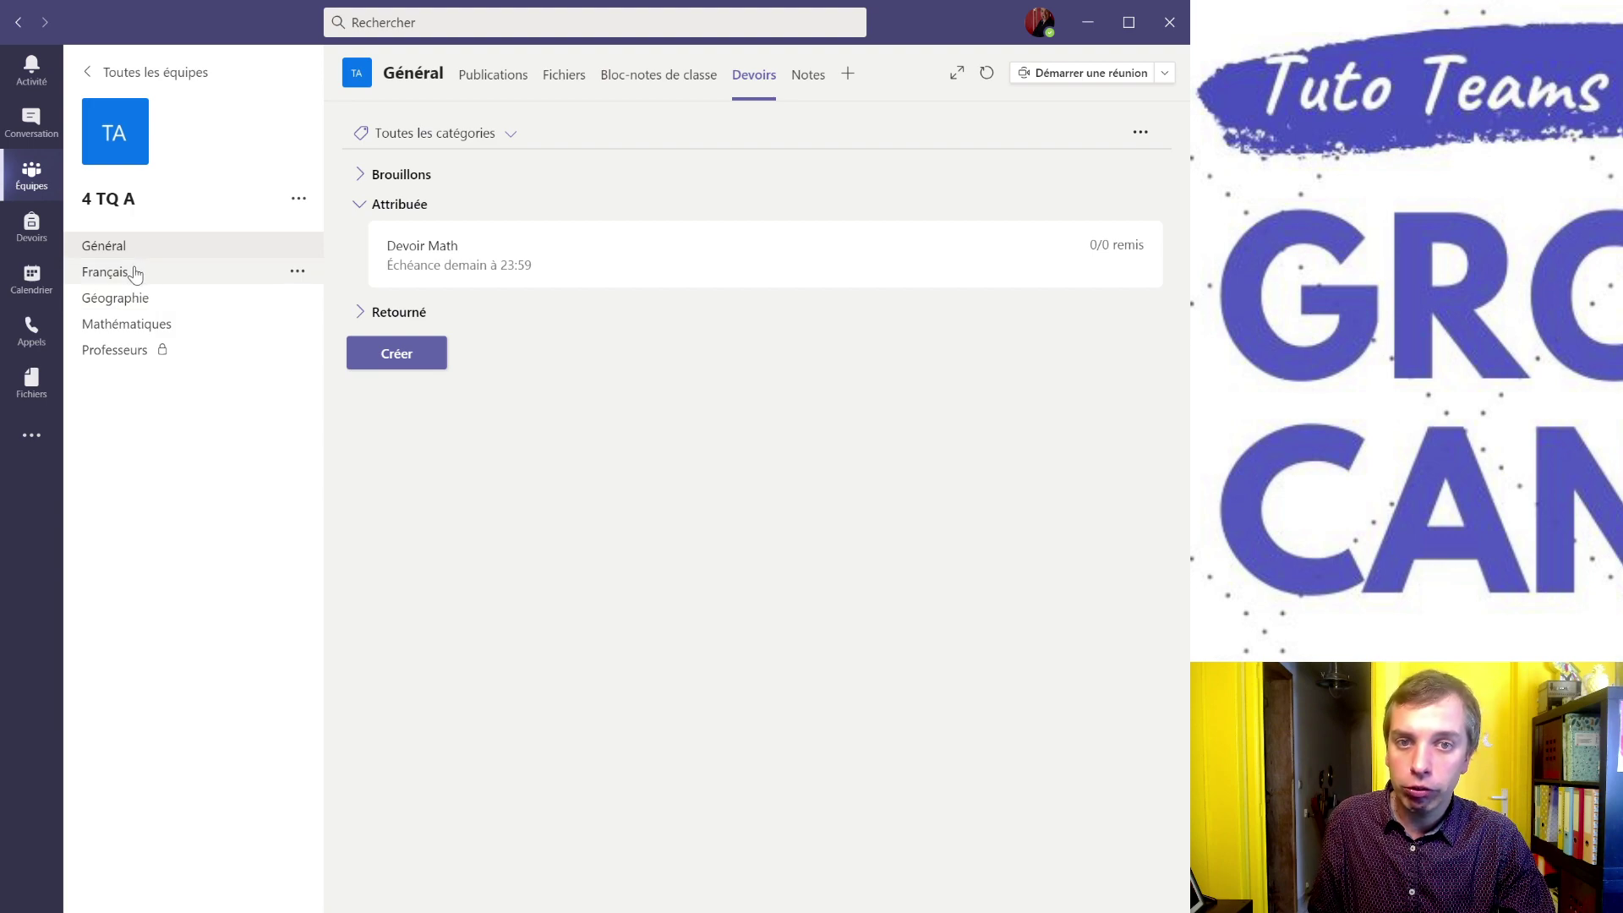
Hide the Français and Géographie channels from the 4 TQ A channel list.
click(297, 271)
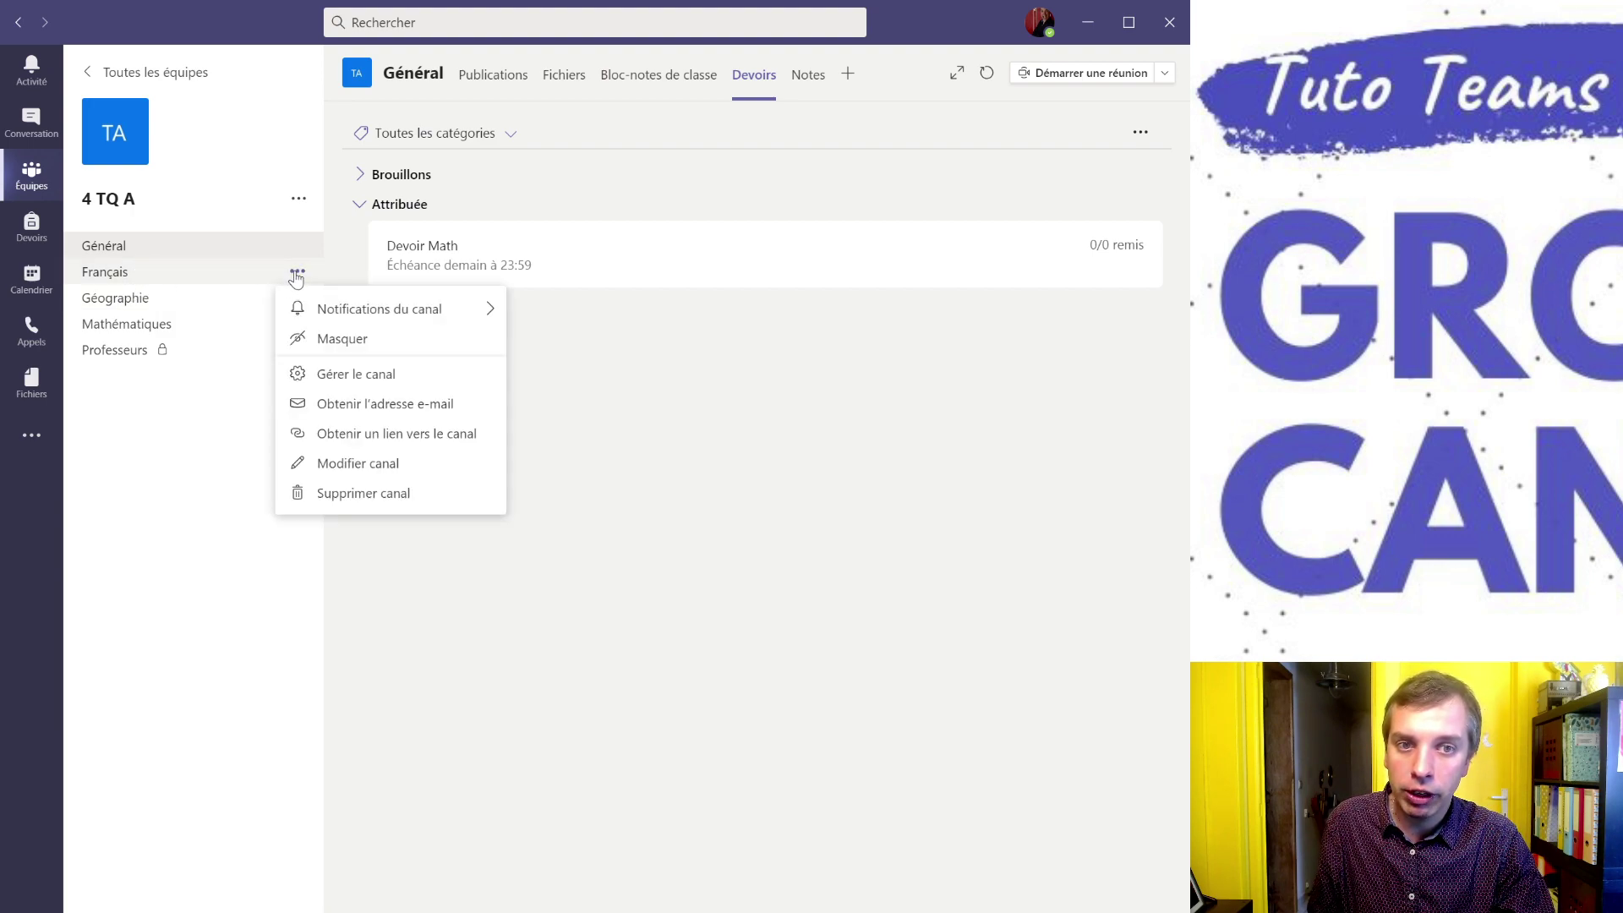
mouse_move(331, 308)
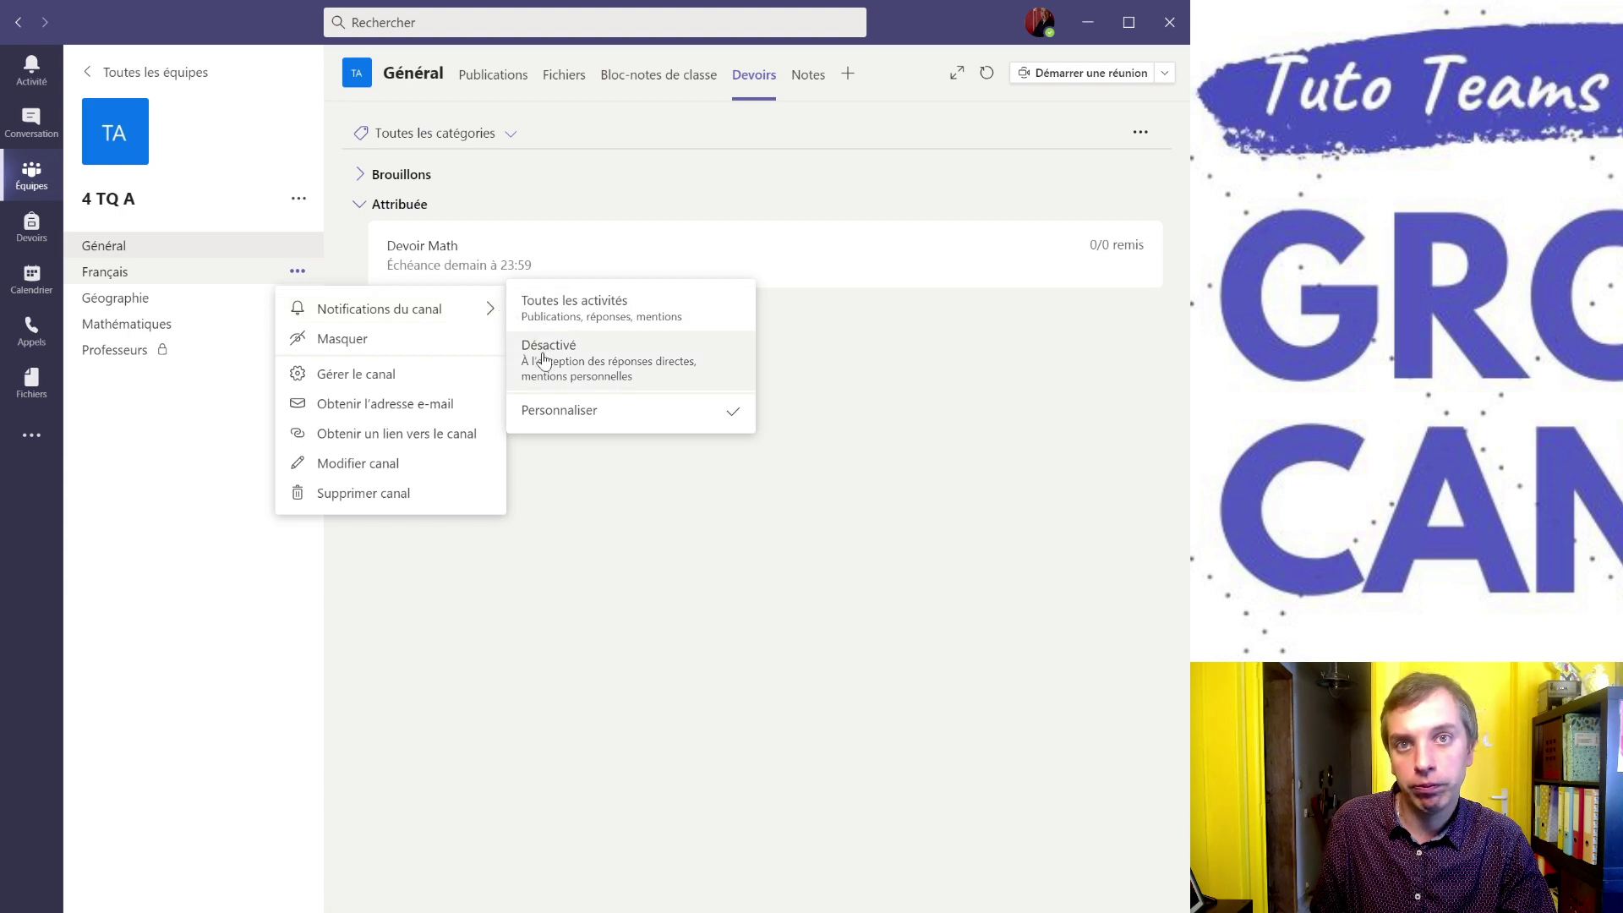
click(364, 342)
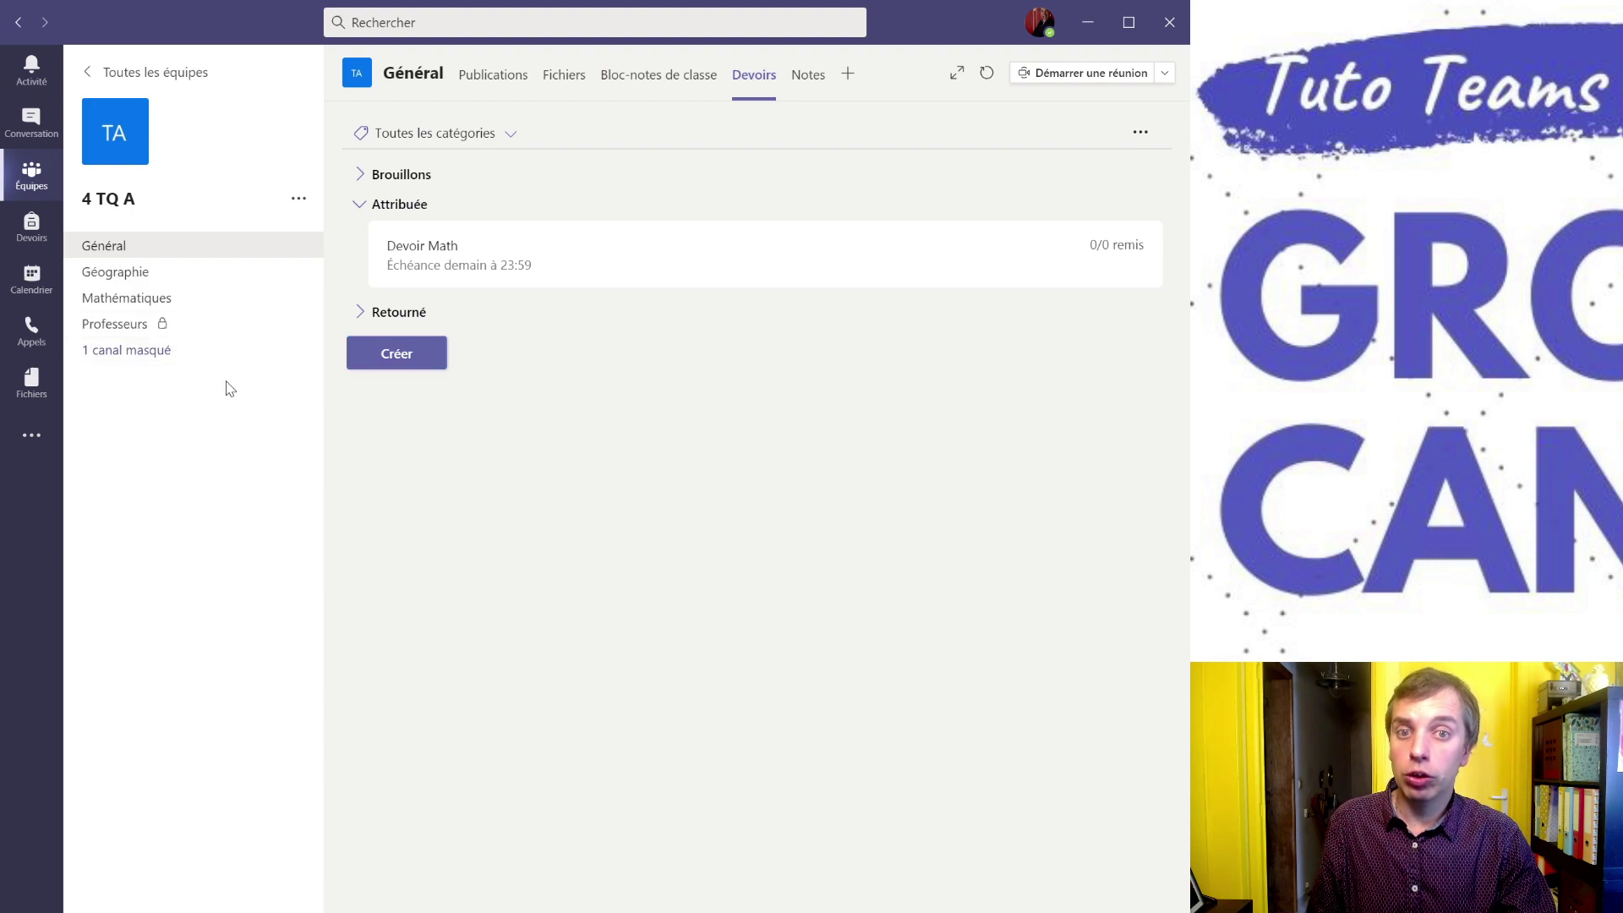
mouse_move(282, 275)
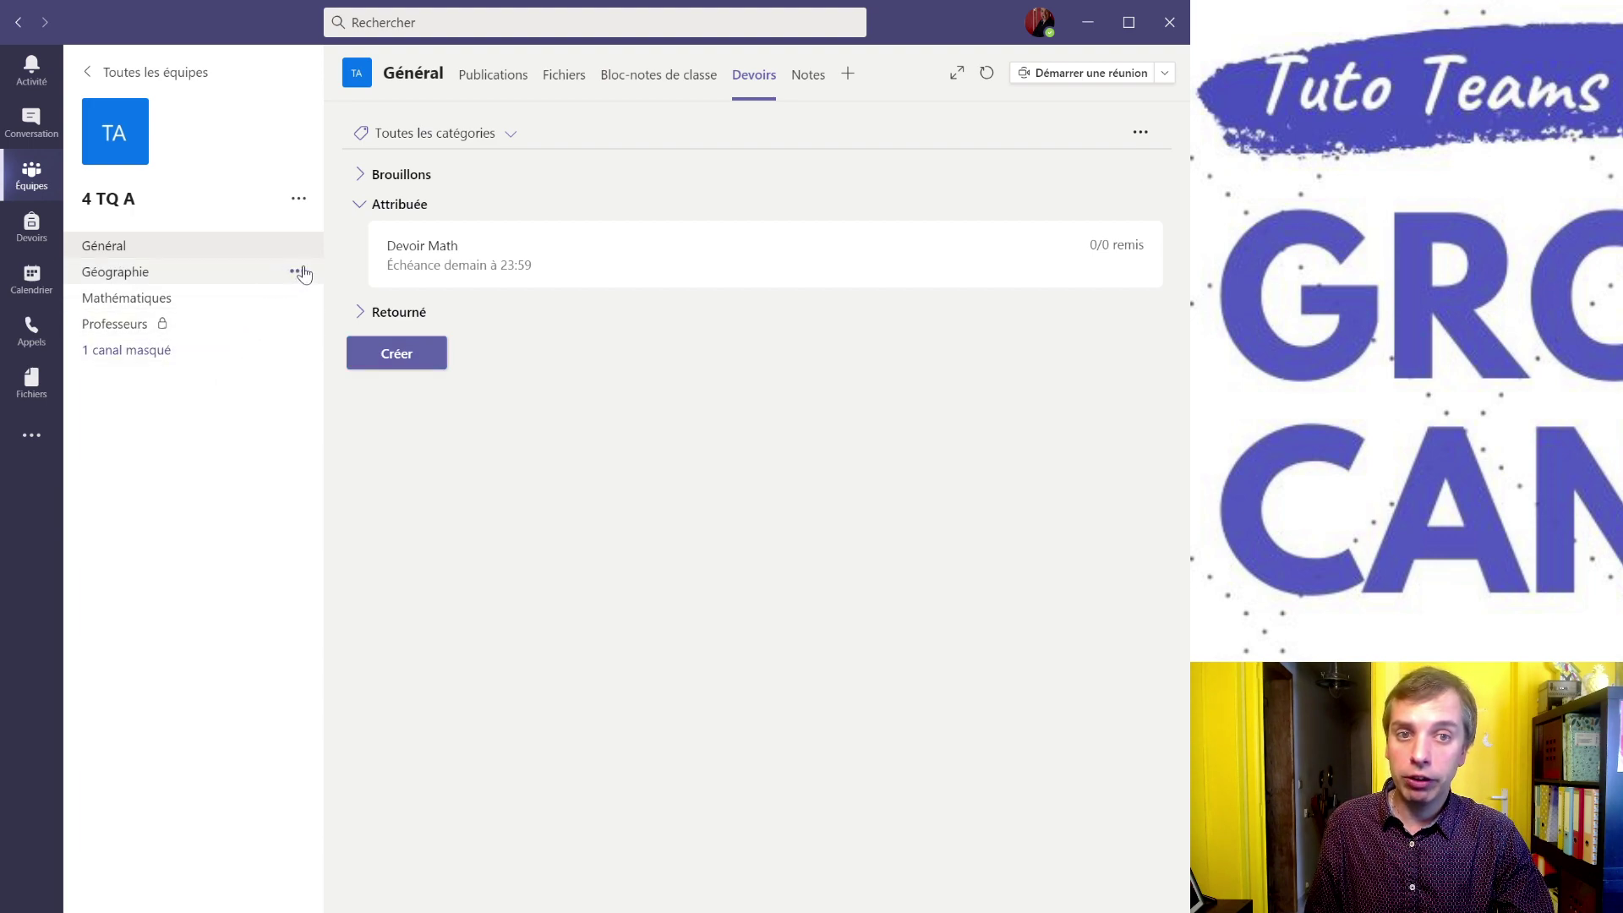
click(300, 271)
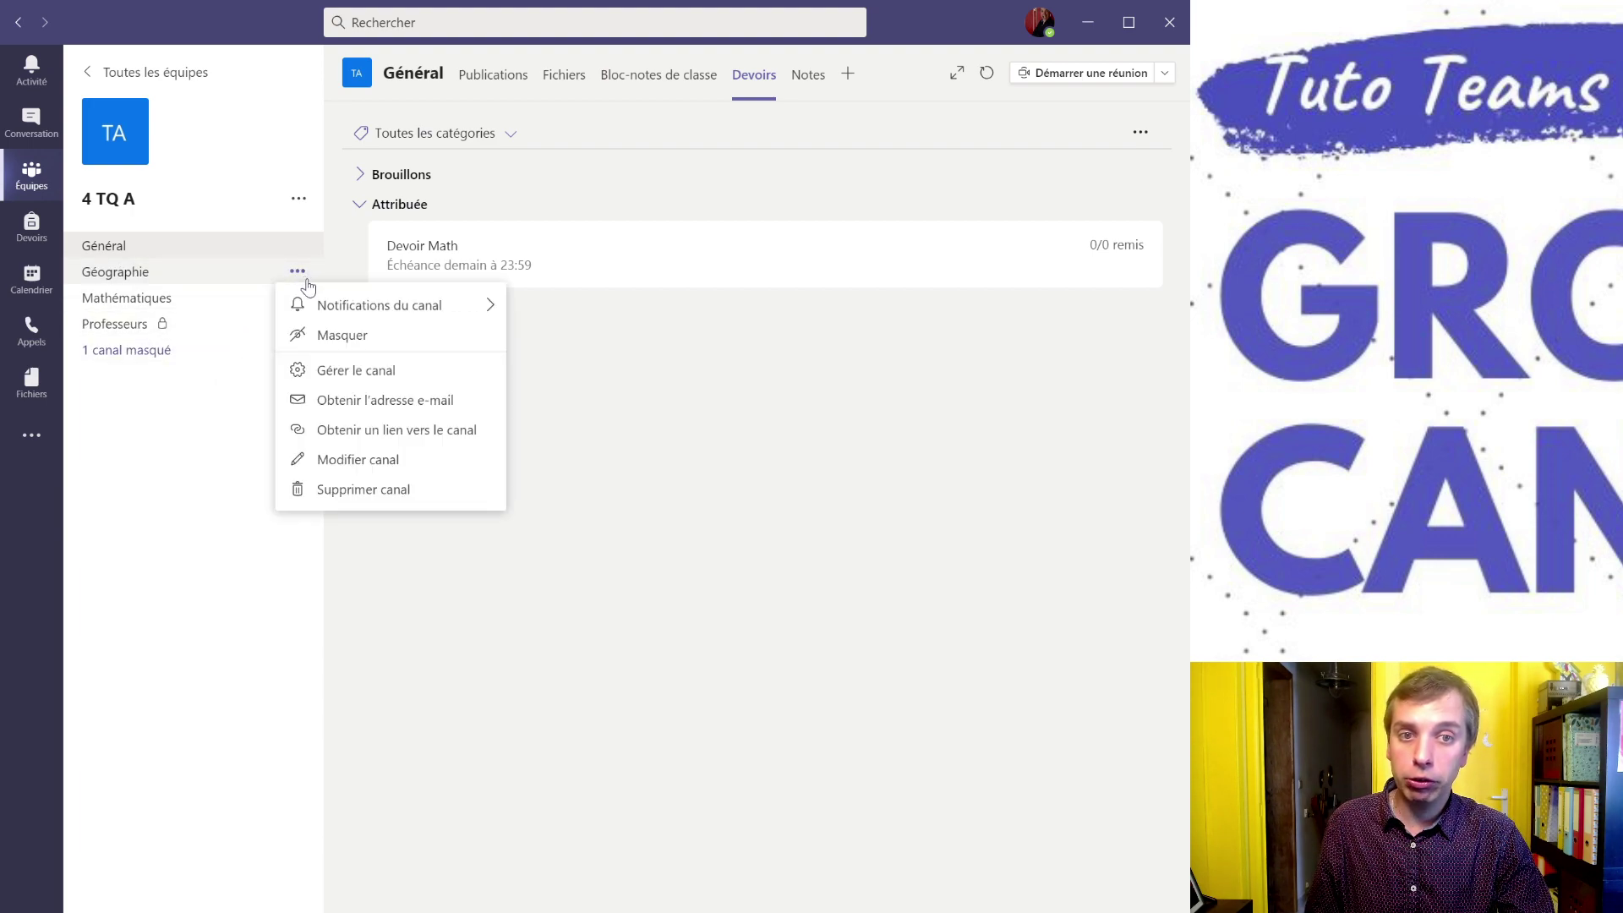
click(337, 338)
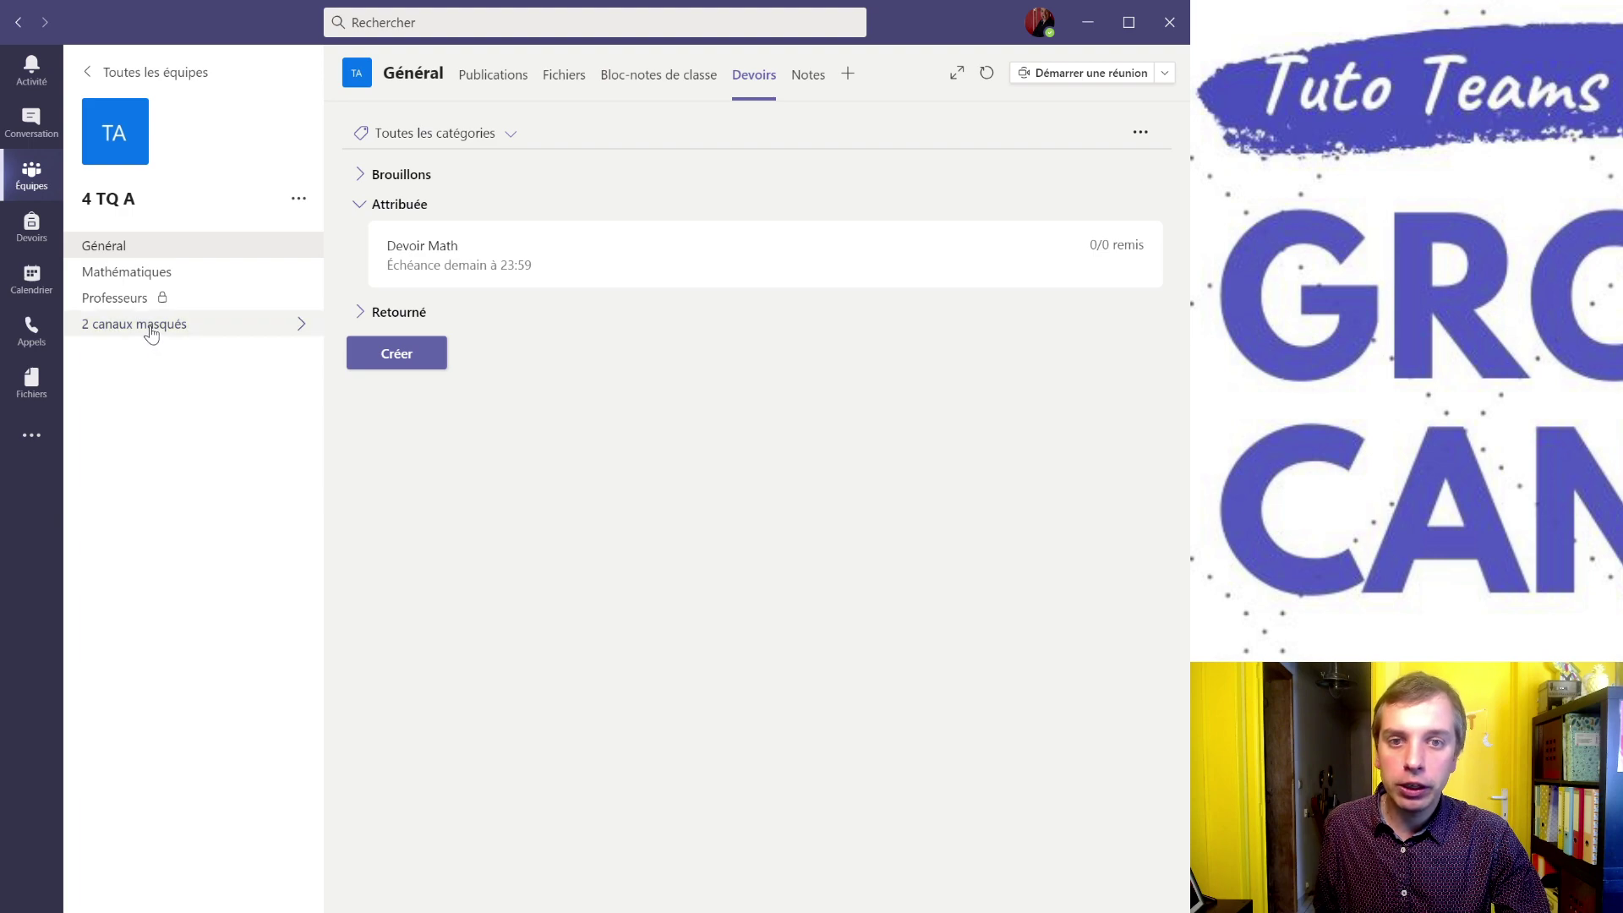
Show the hidden Français channel in the list again and open the hidden Géographie channel.
click(227, 331)
mouse_move(439, 333)
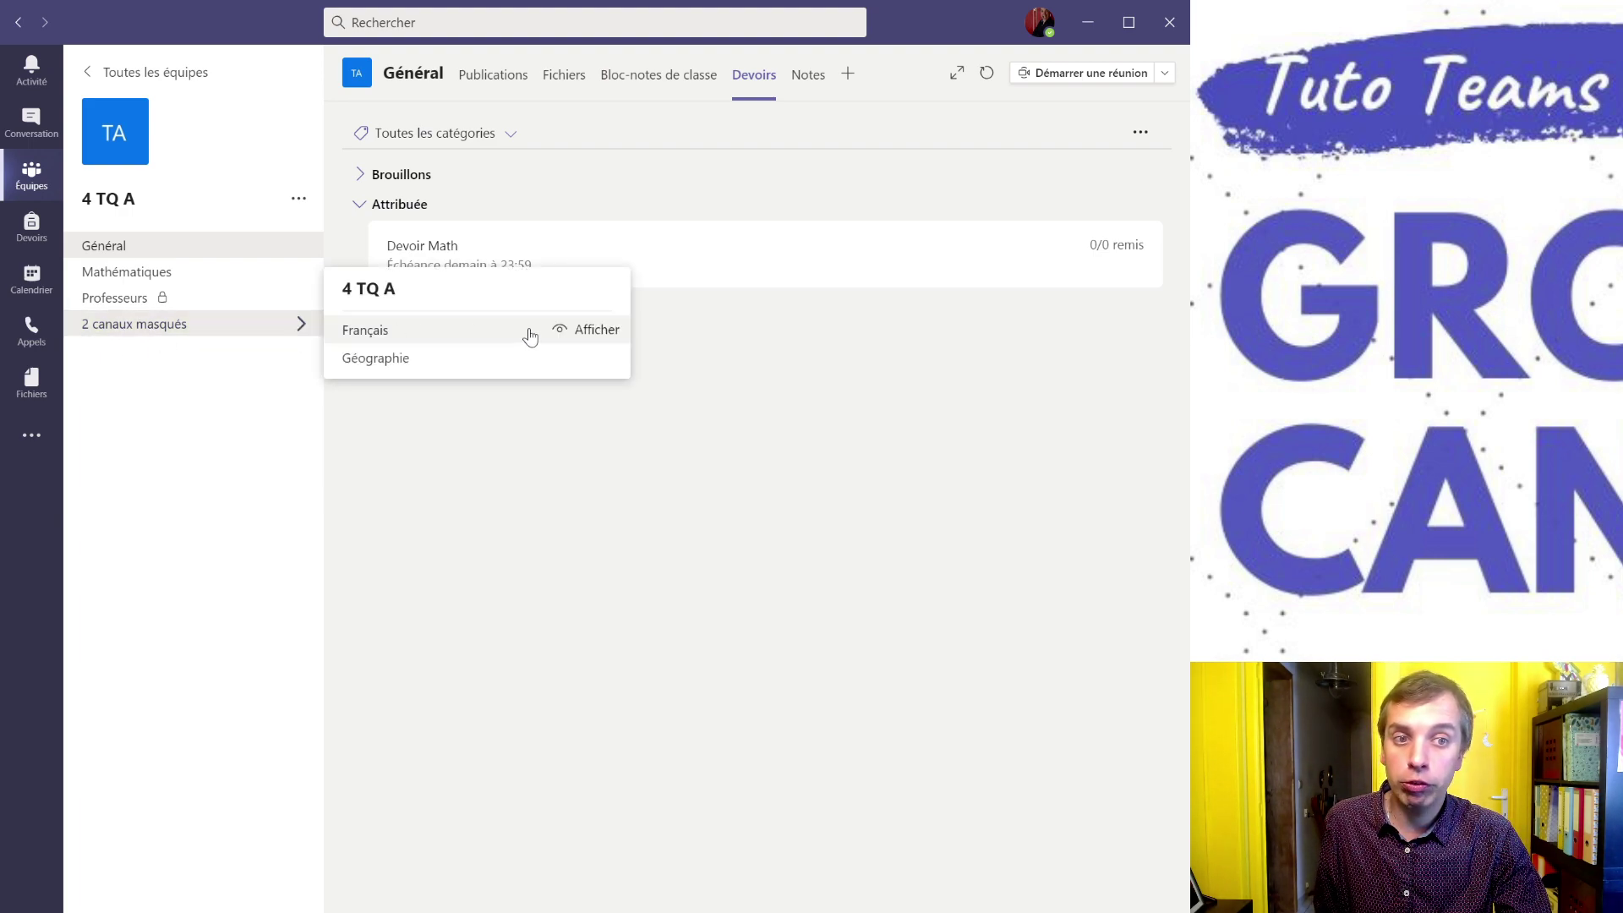
click(582, 329)
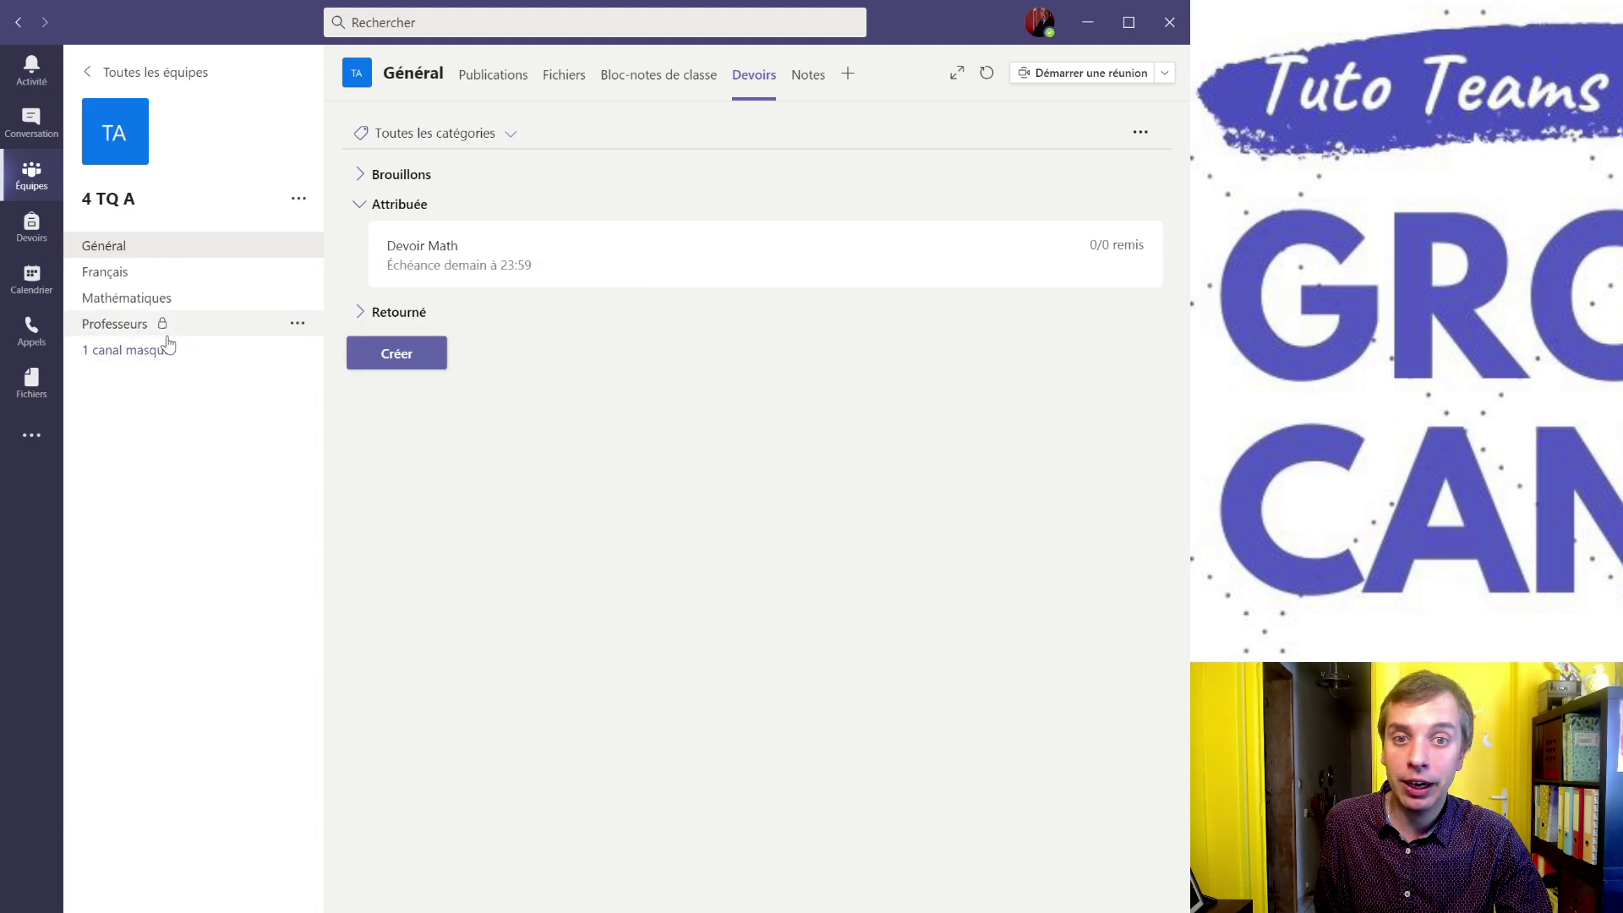
click(173, 350)
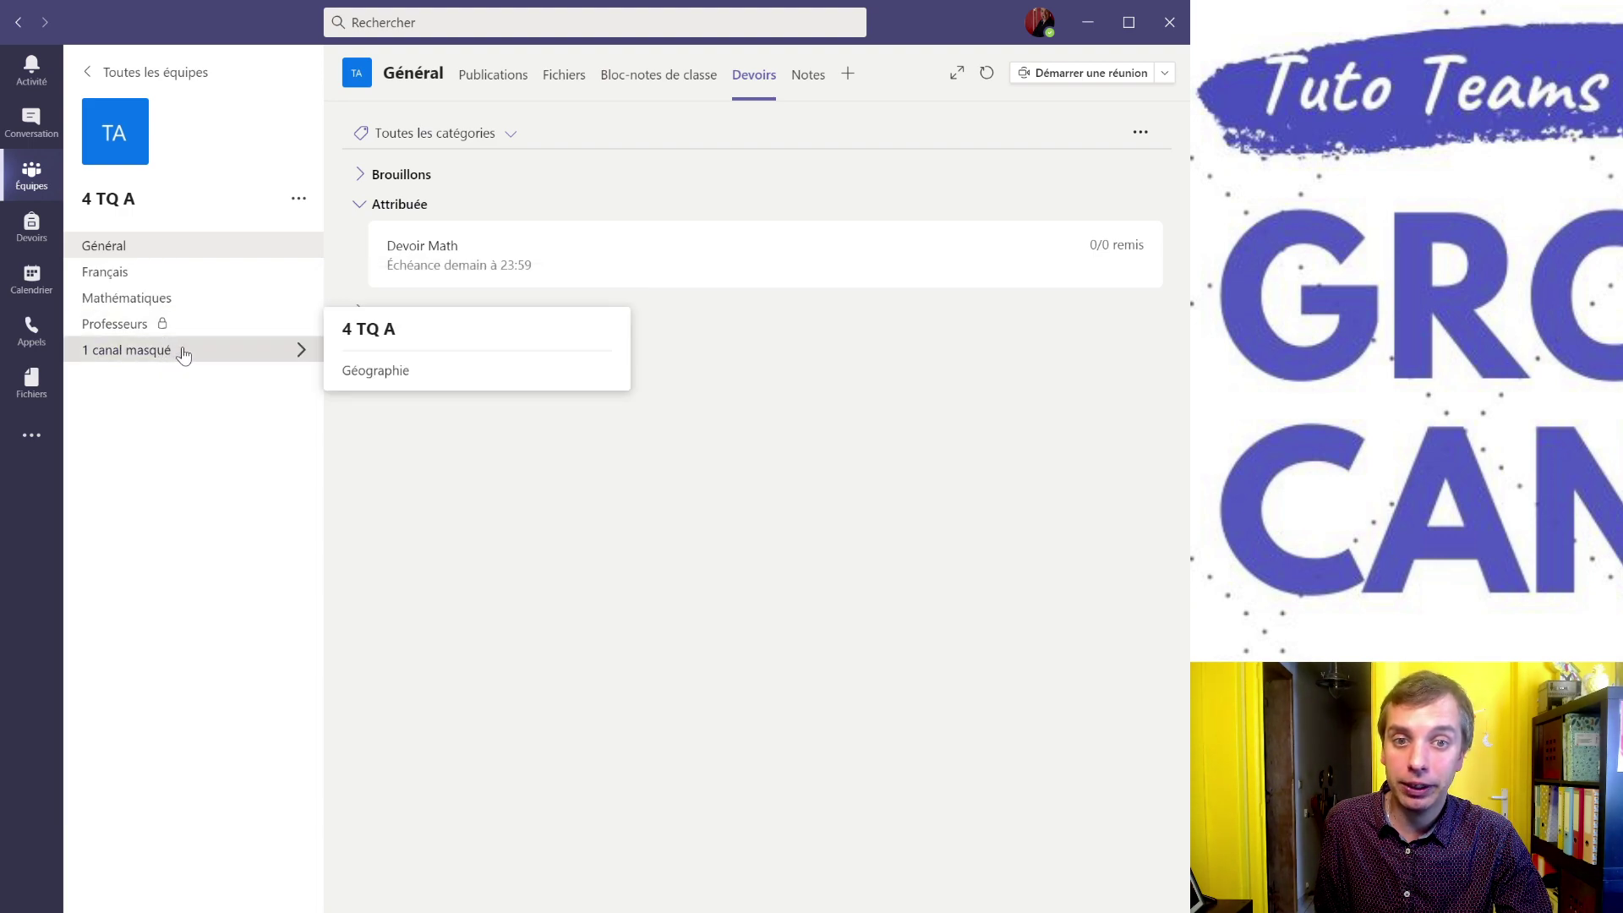
click(357, 374)
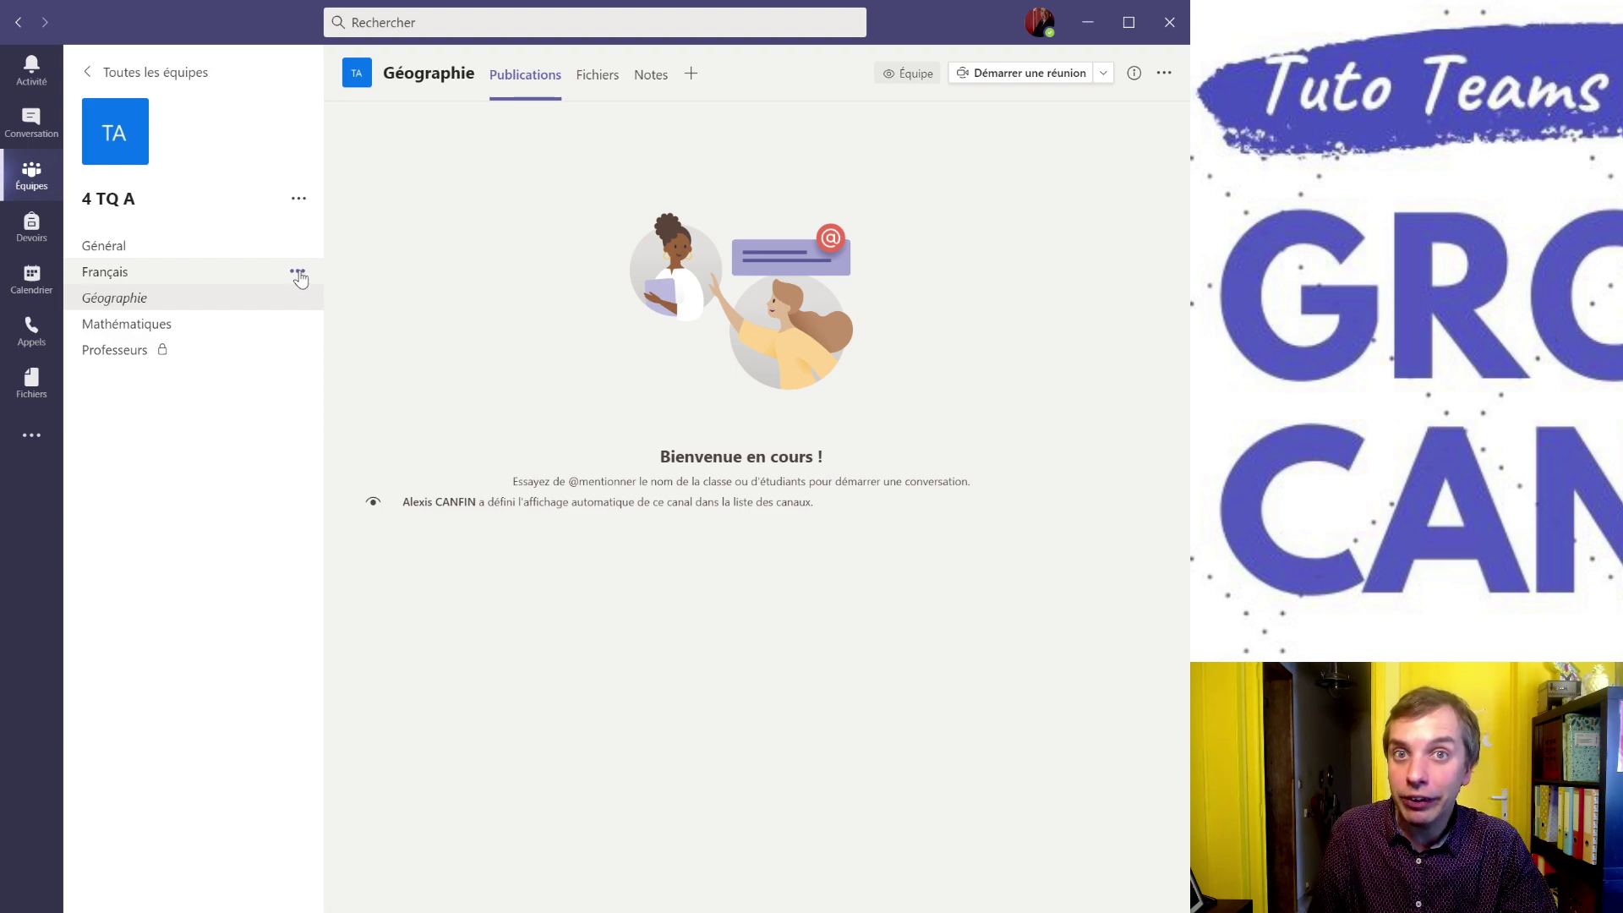
Turn on channel moderation for the Français channel and keep the team owners as its moderators.
click(297, 273)
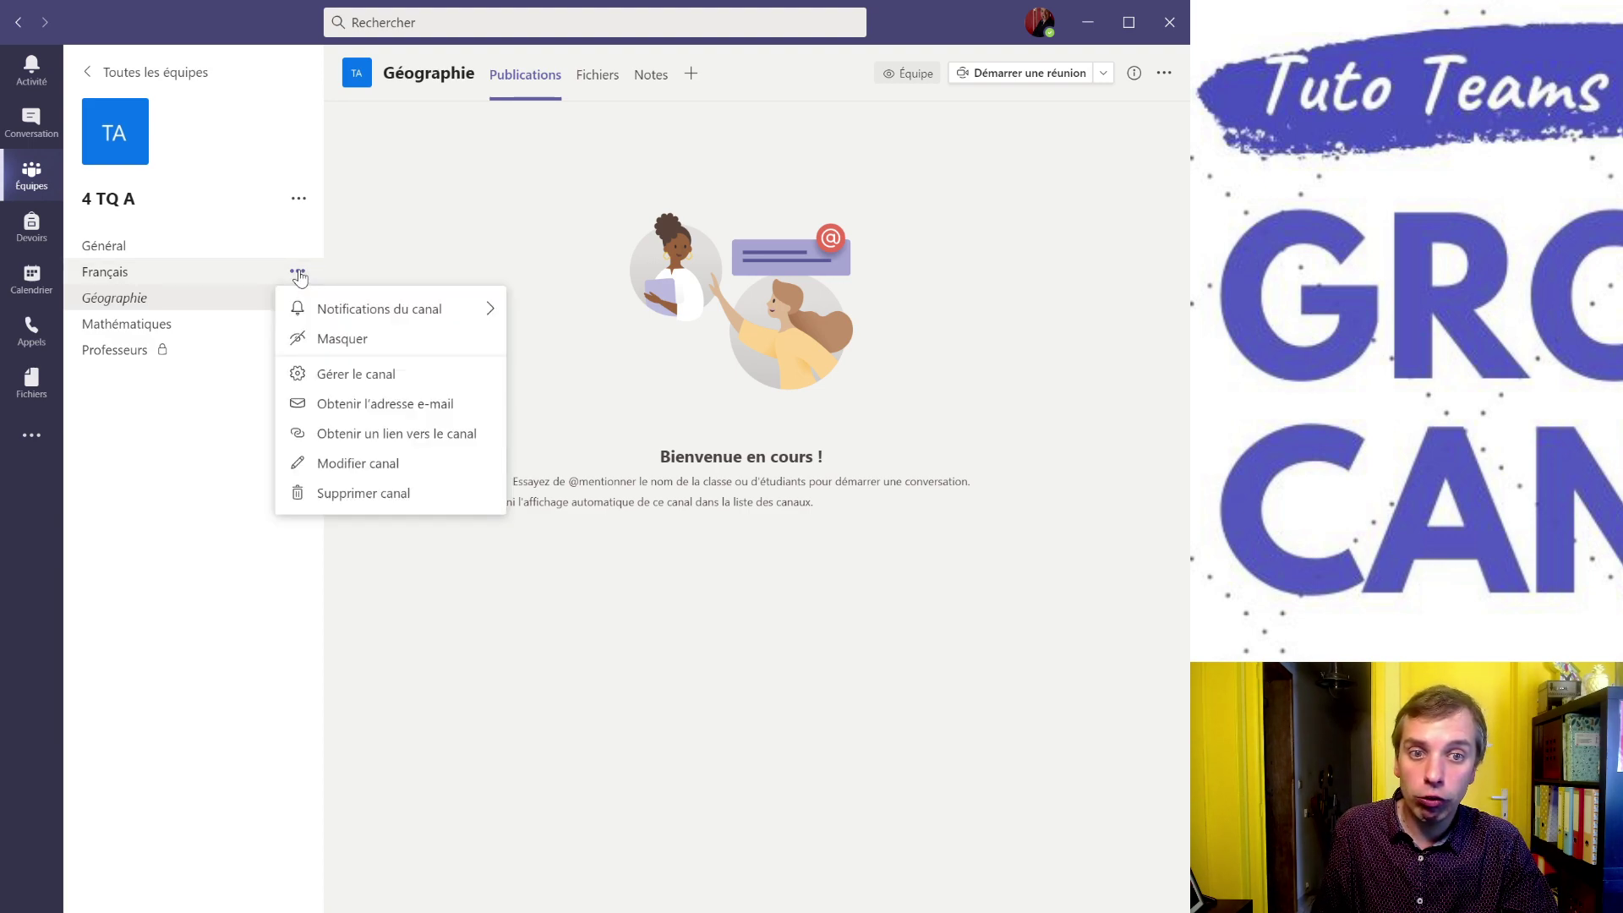
click(353, 383)
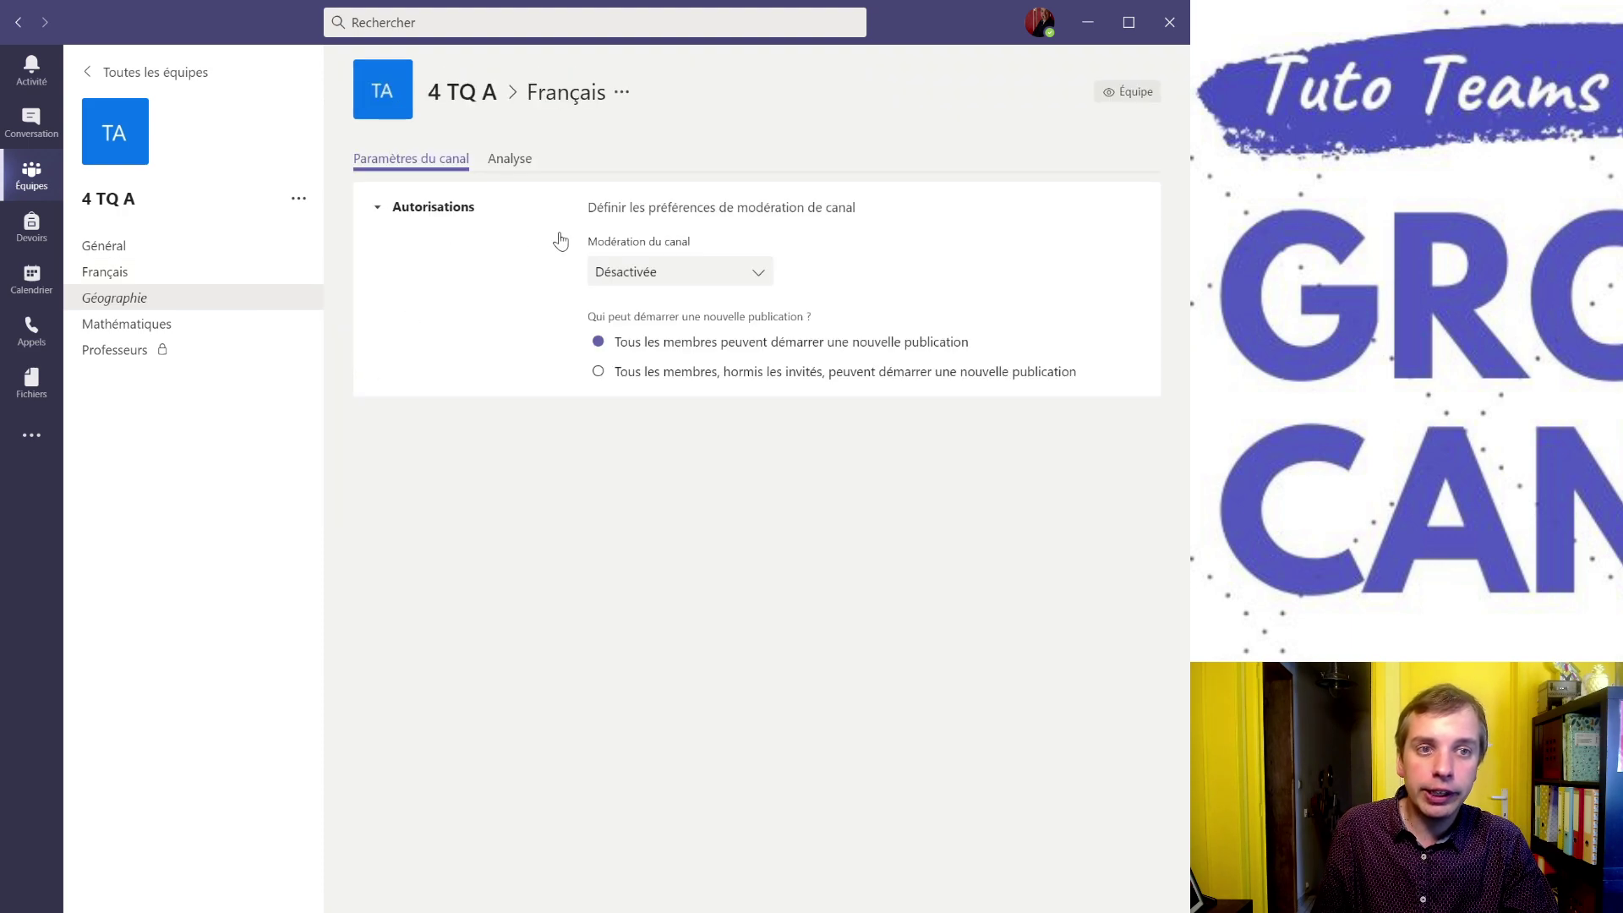
click(756, 280)
click(721, 351)
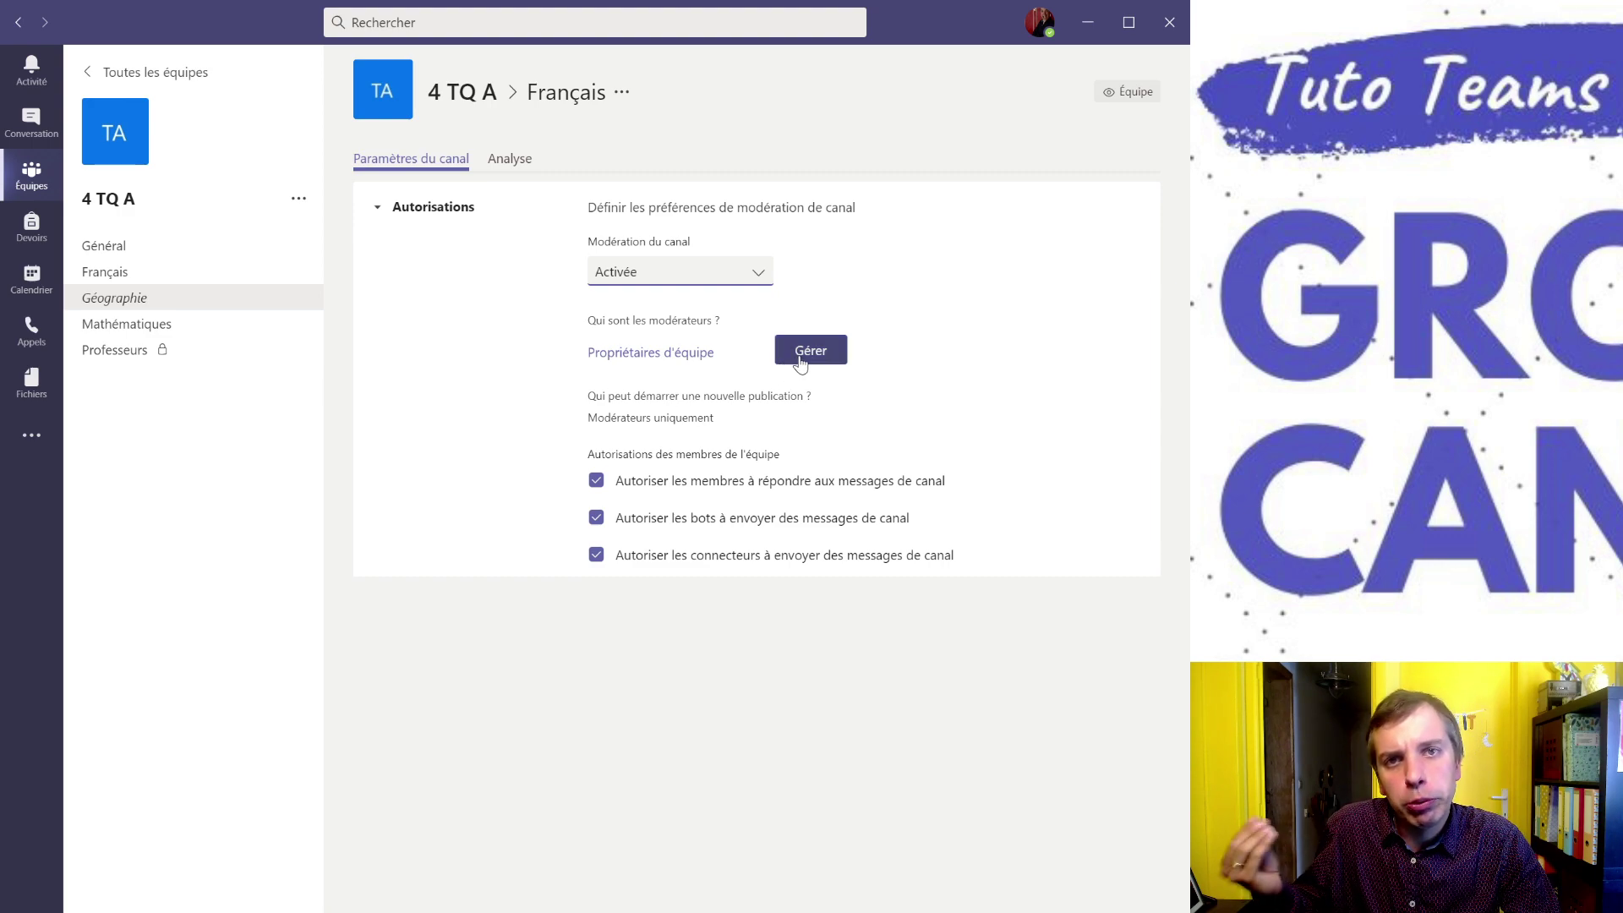
mouse_move(663, 360)
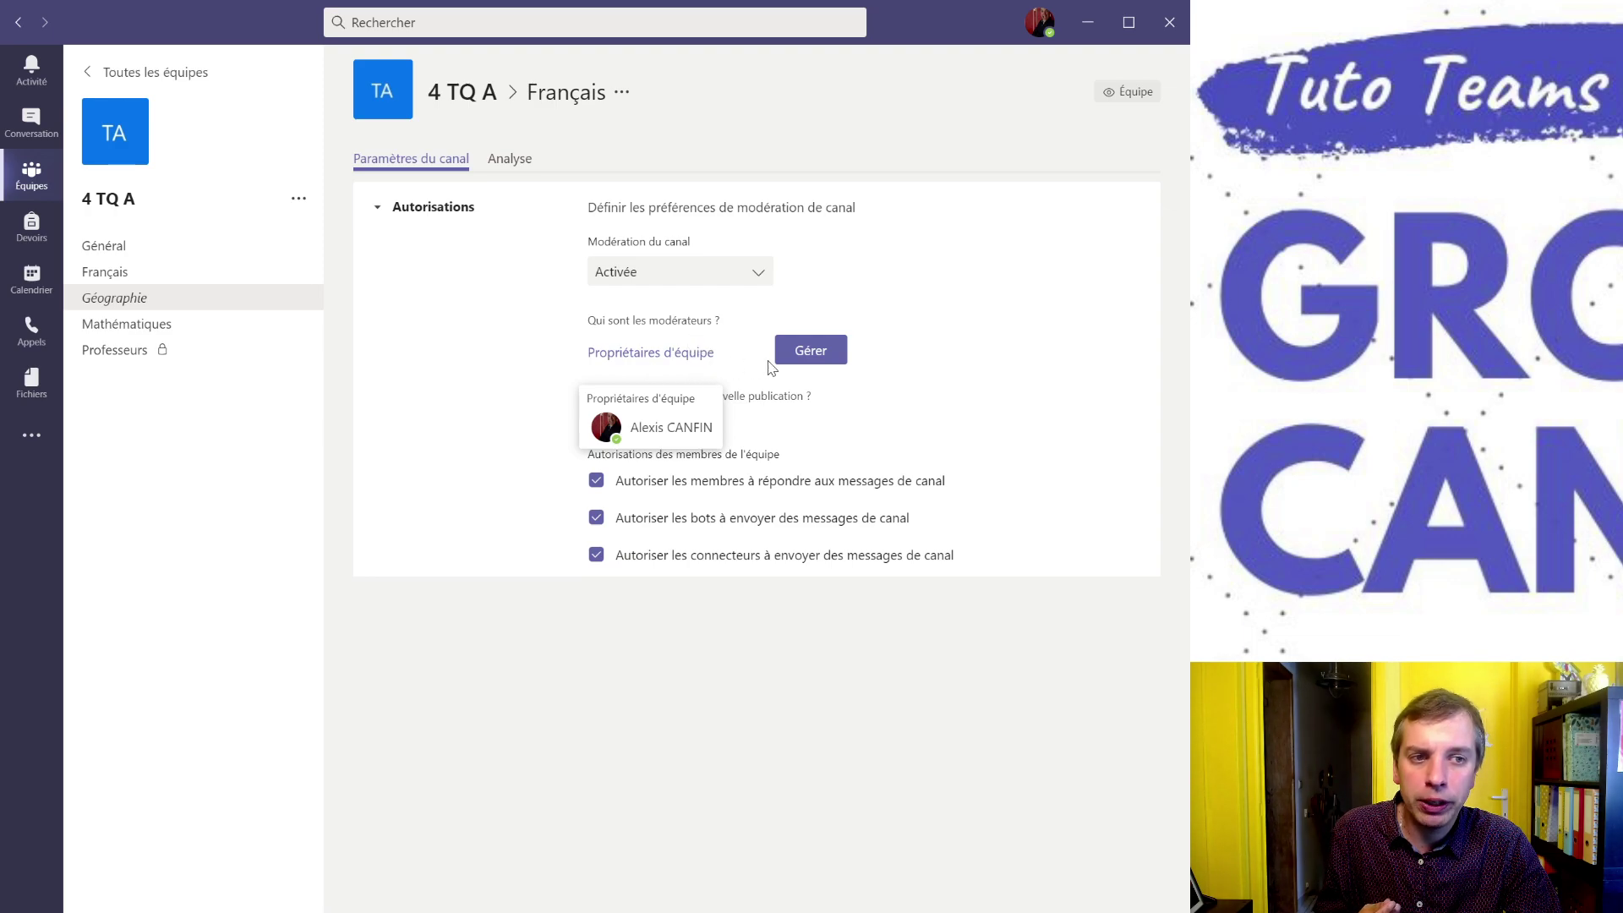
click(814, 351)
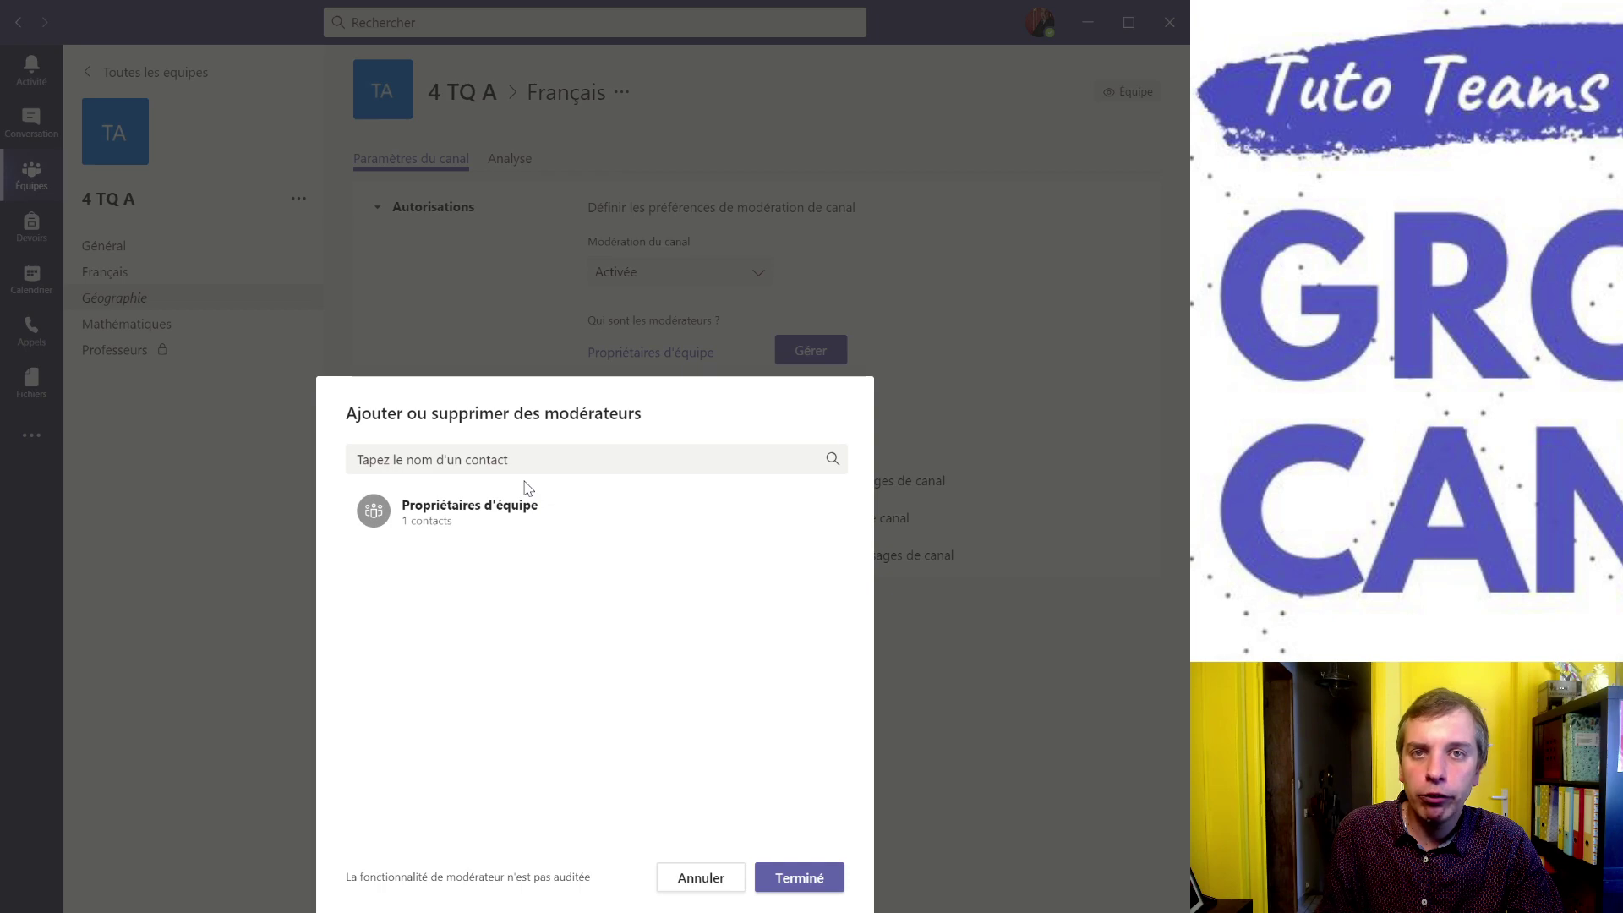
click(789, 884)
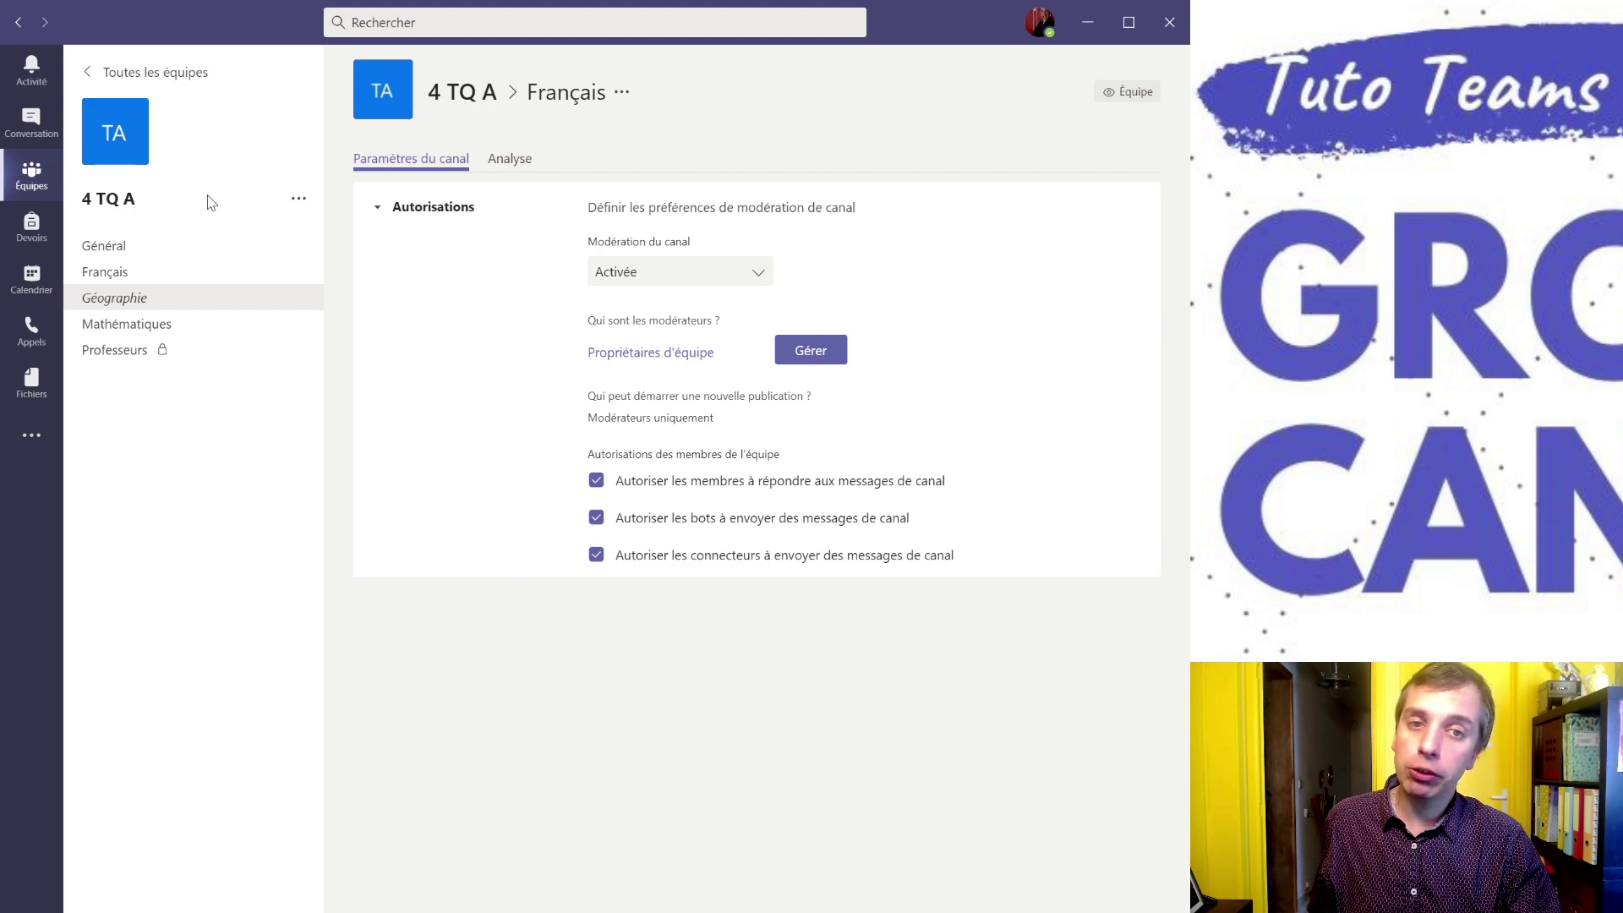
Make the Géographie channel visible for yourself again in the channel management of the 4 TQ A team.
click(300, 200)
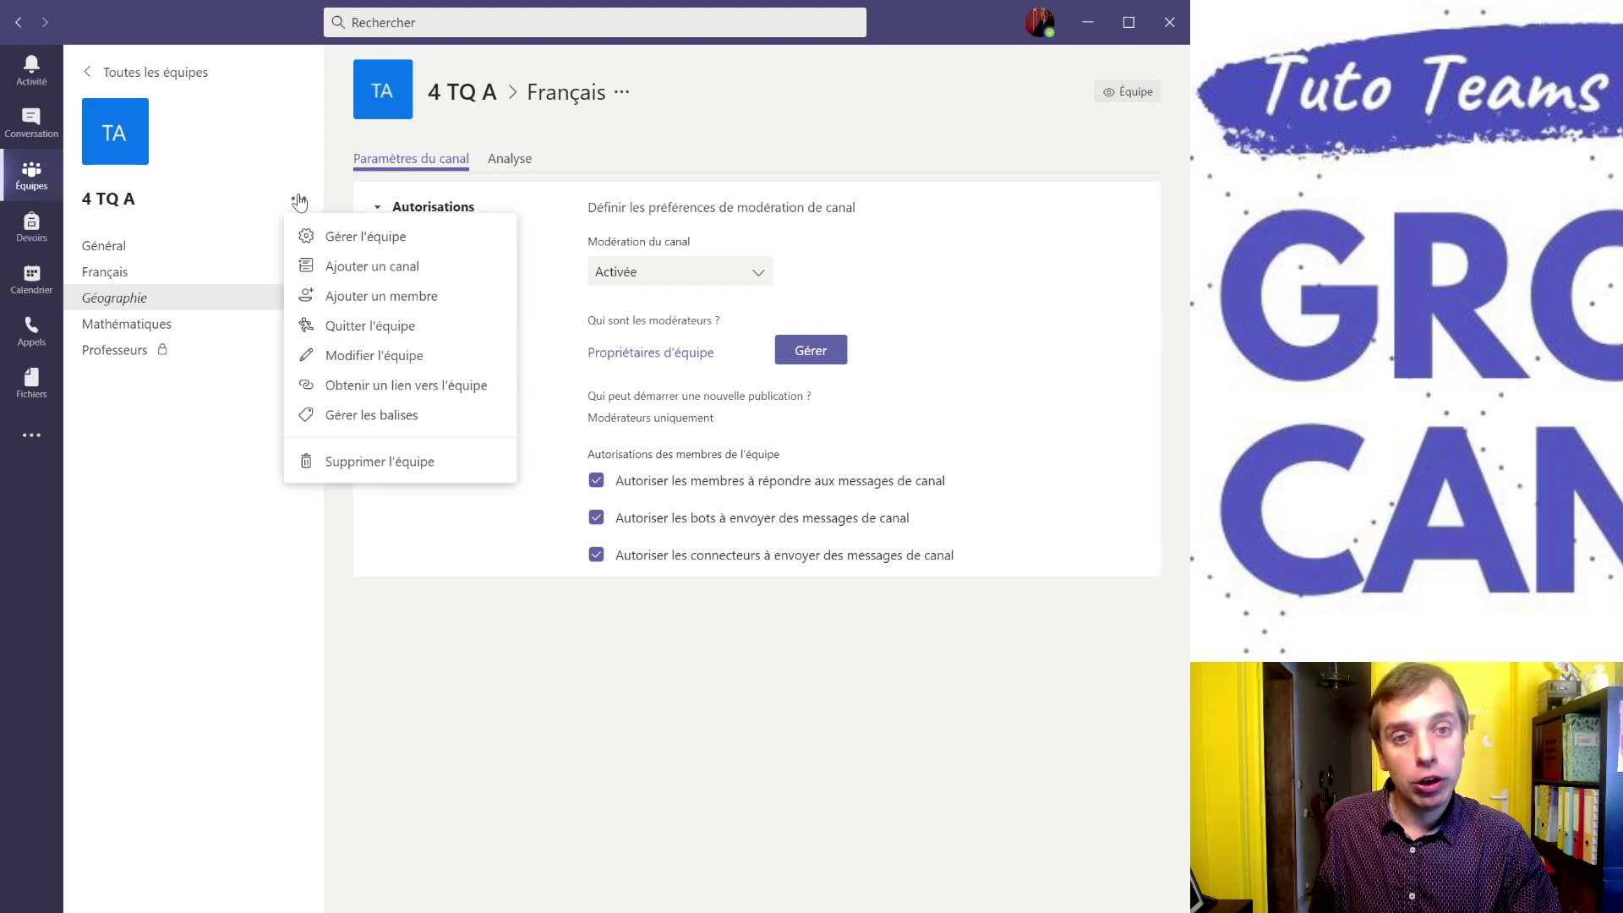
click(330, 237)
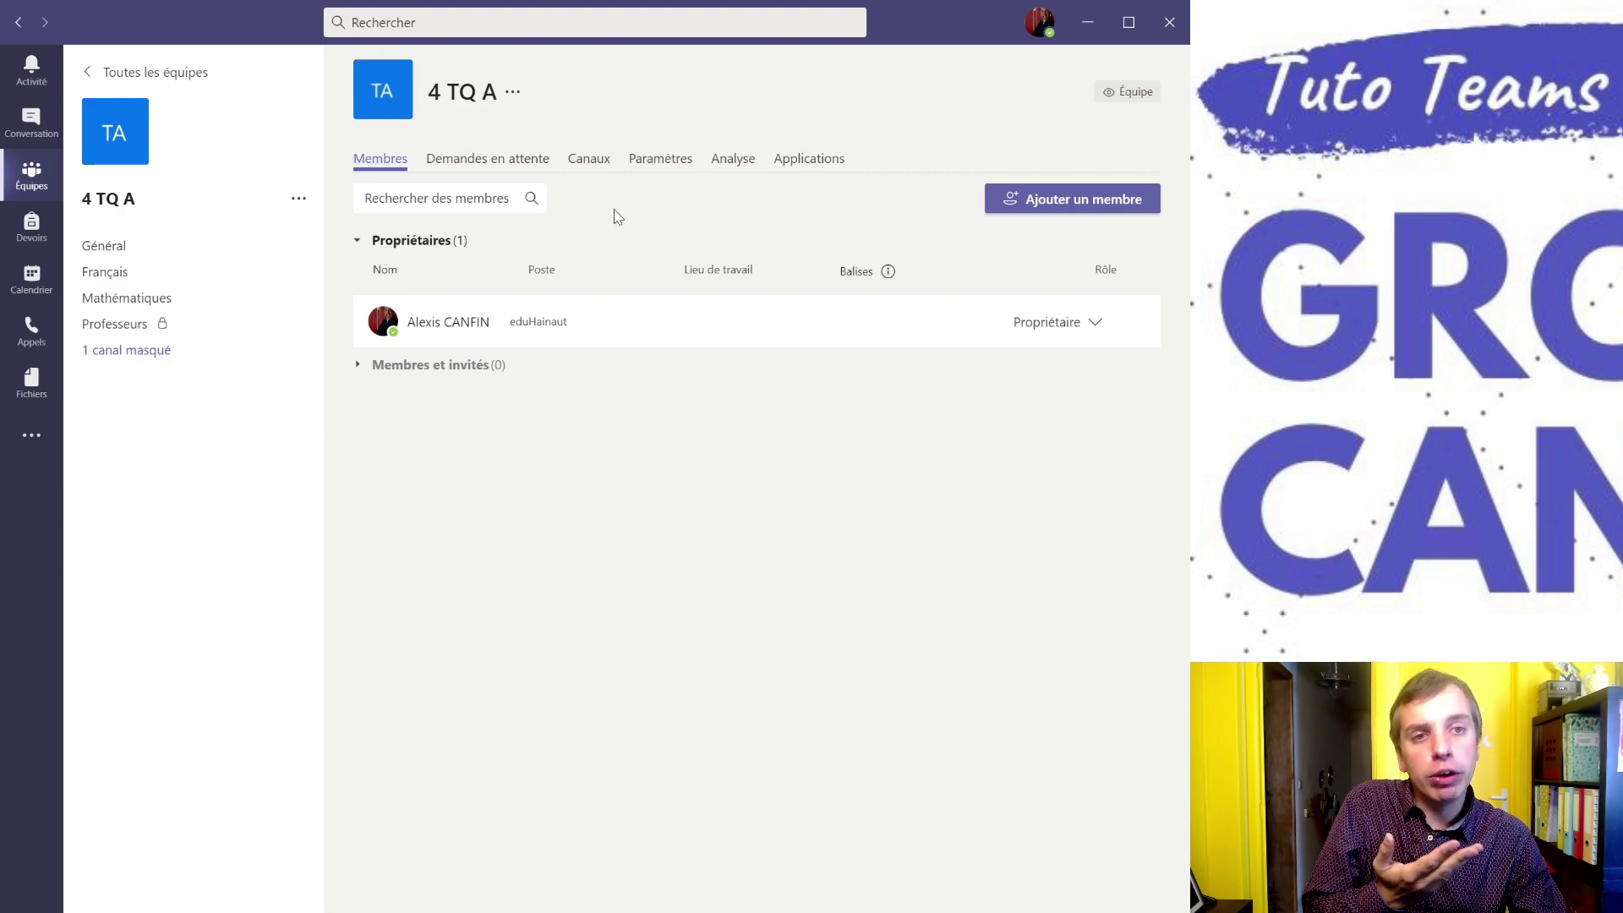
click(596, 168)
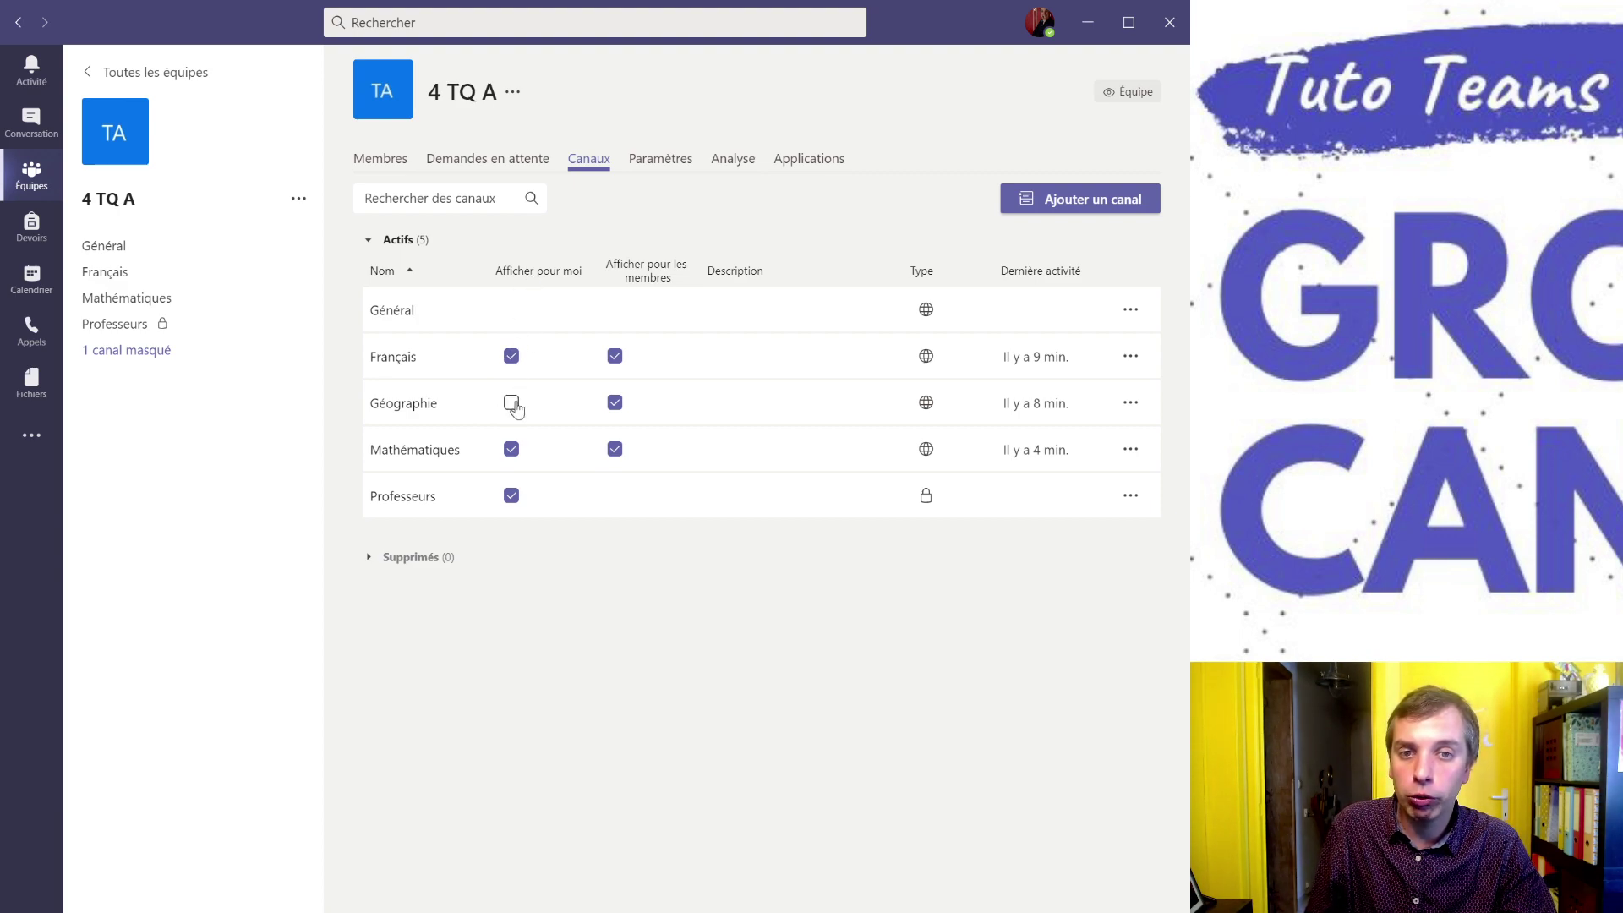
click(512, 404)
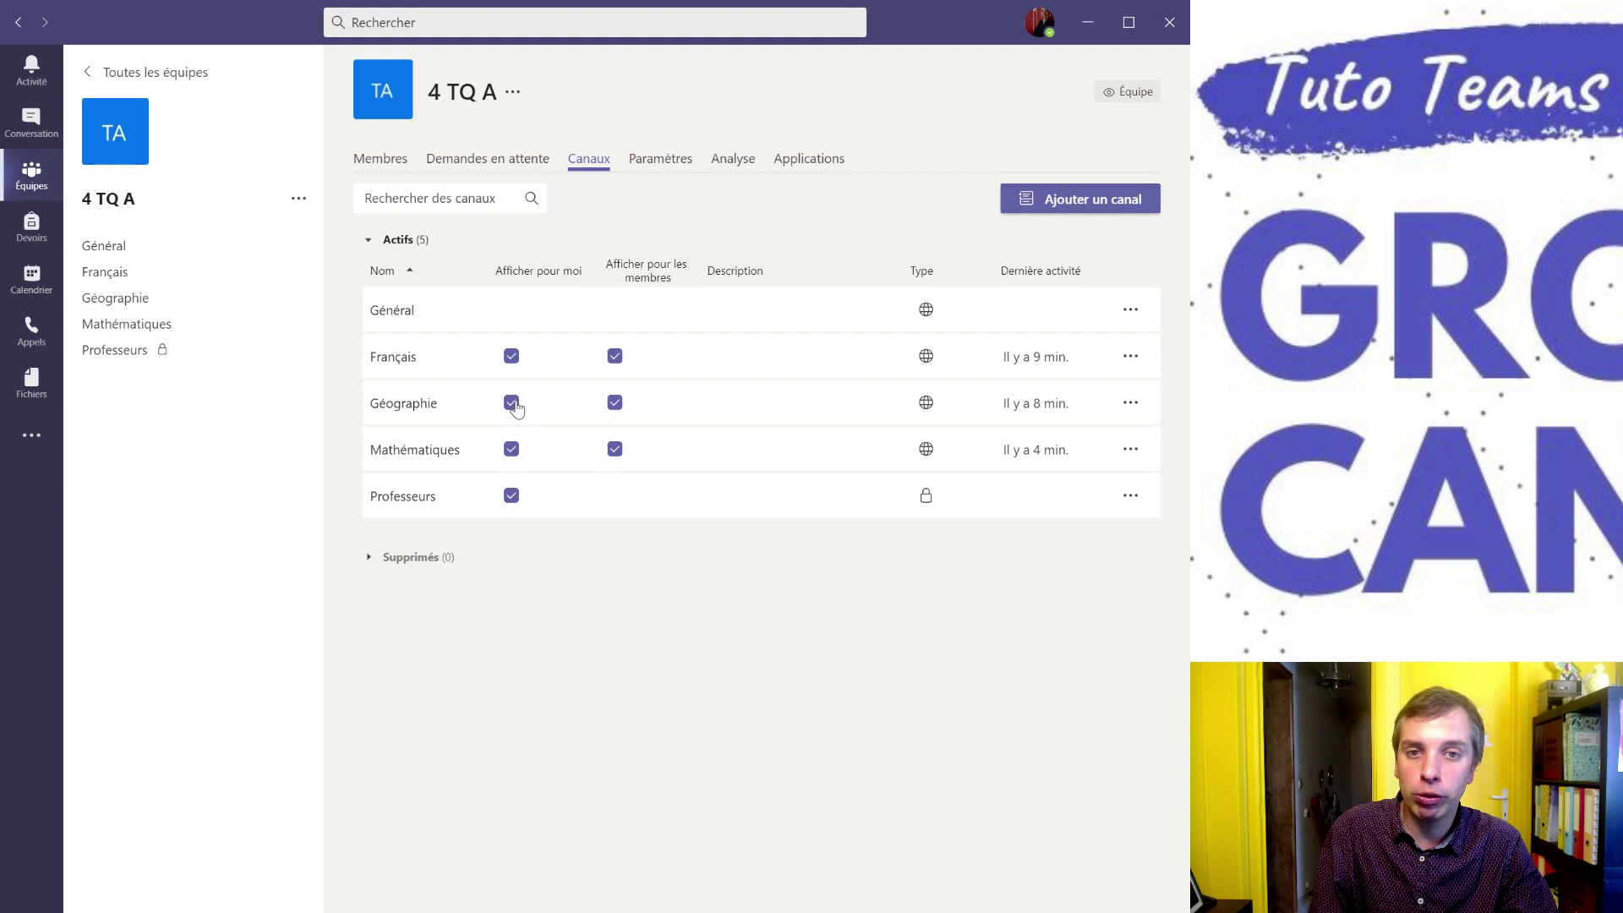
Hide the Français, Géographie and Mathématiques channels for yourself, show all three again, and return to the Général channel.
click(511, 355)
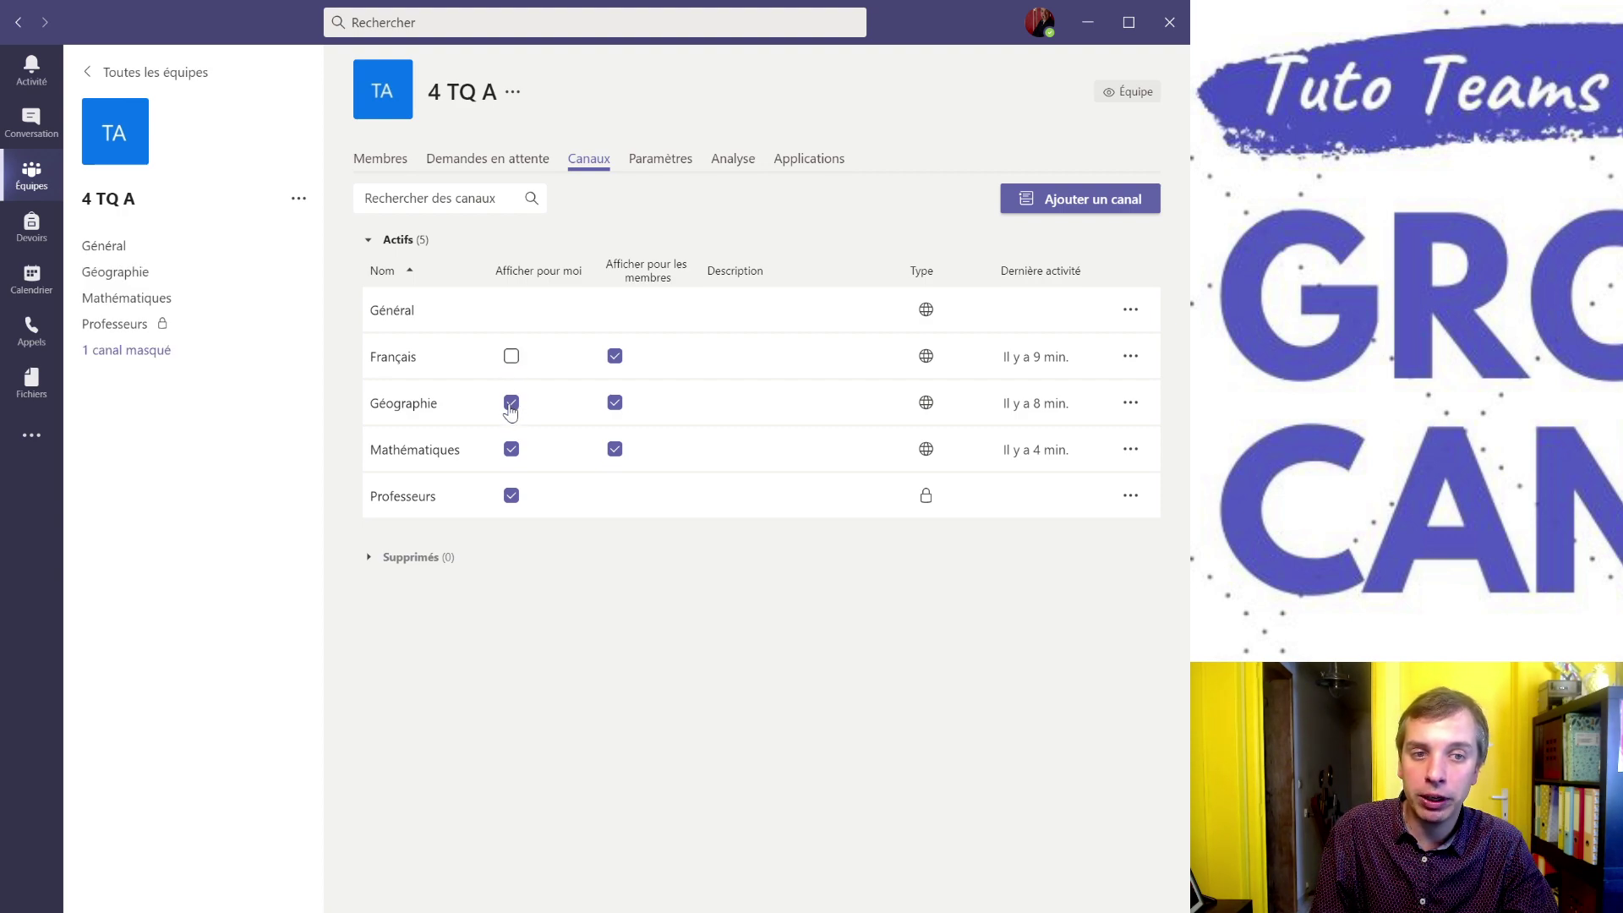
click(512, 403)
click(512, 448)
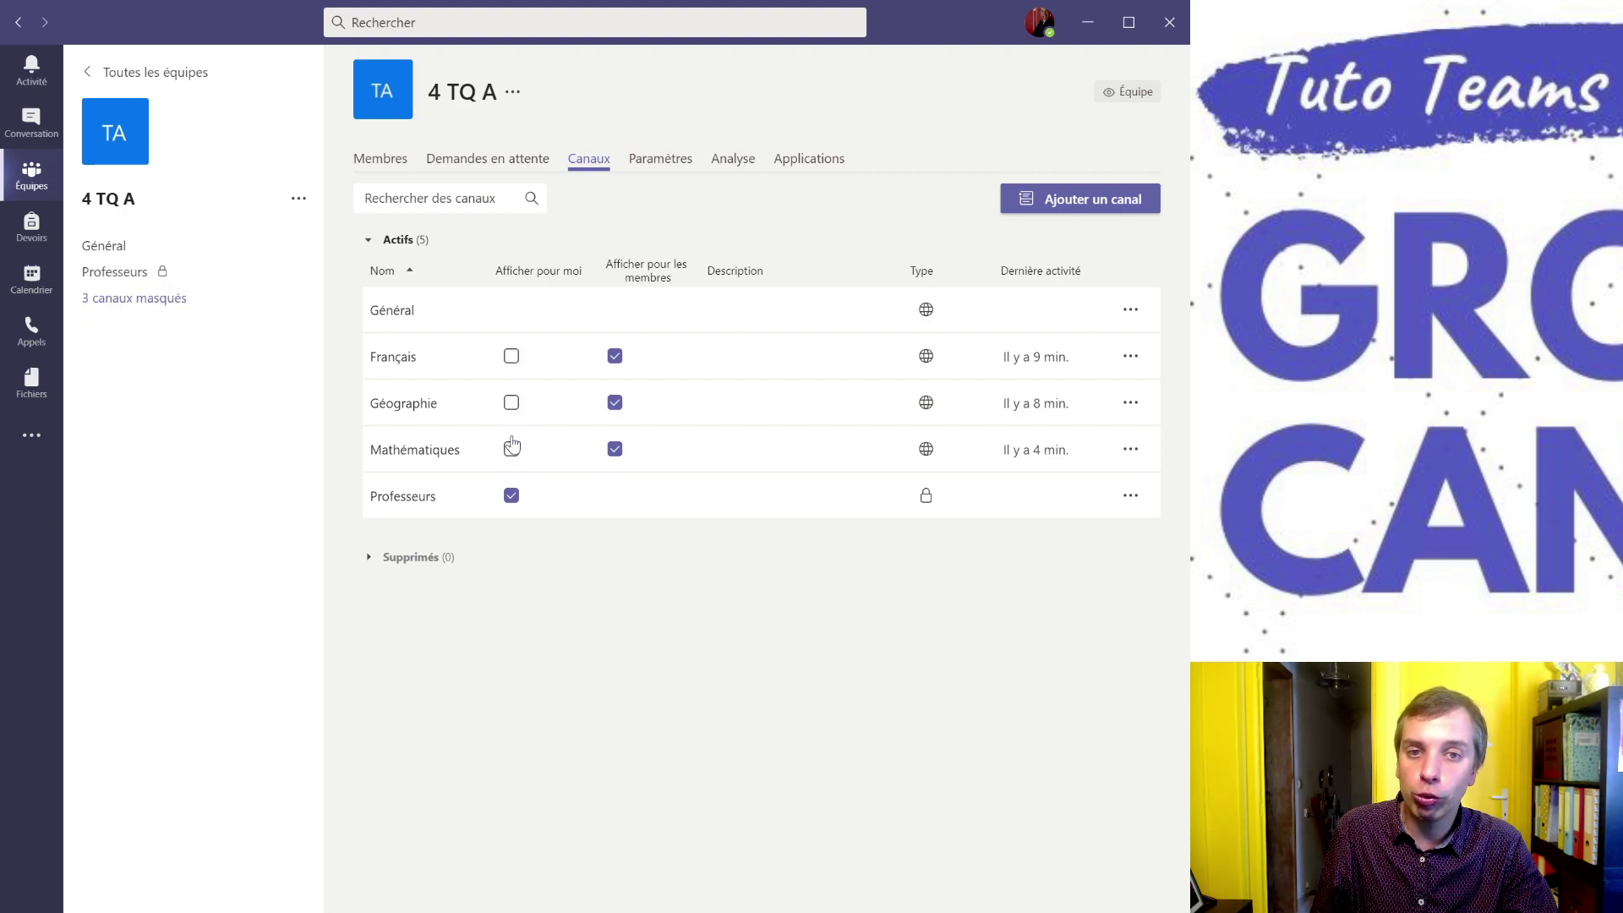
click(512, 449)
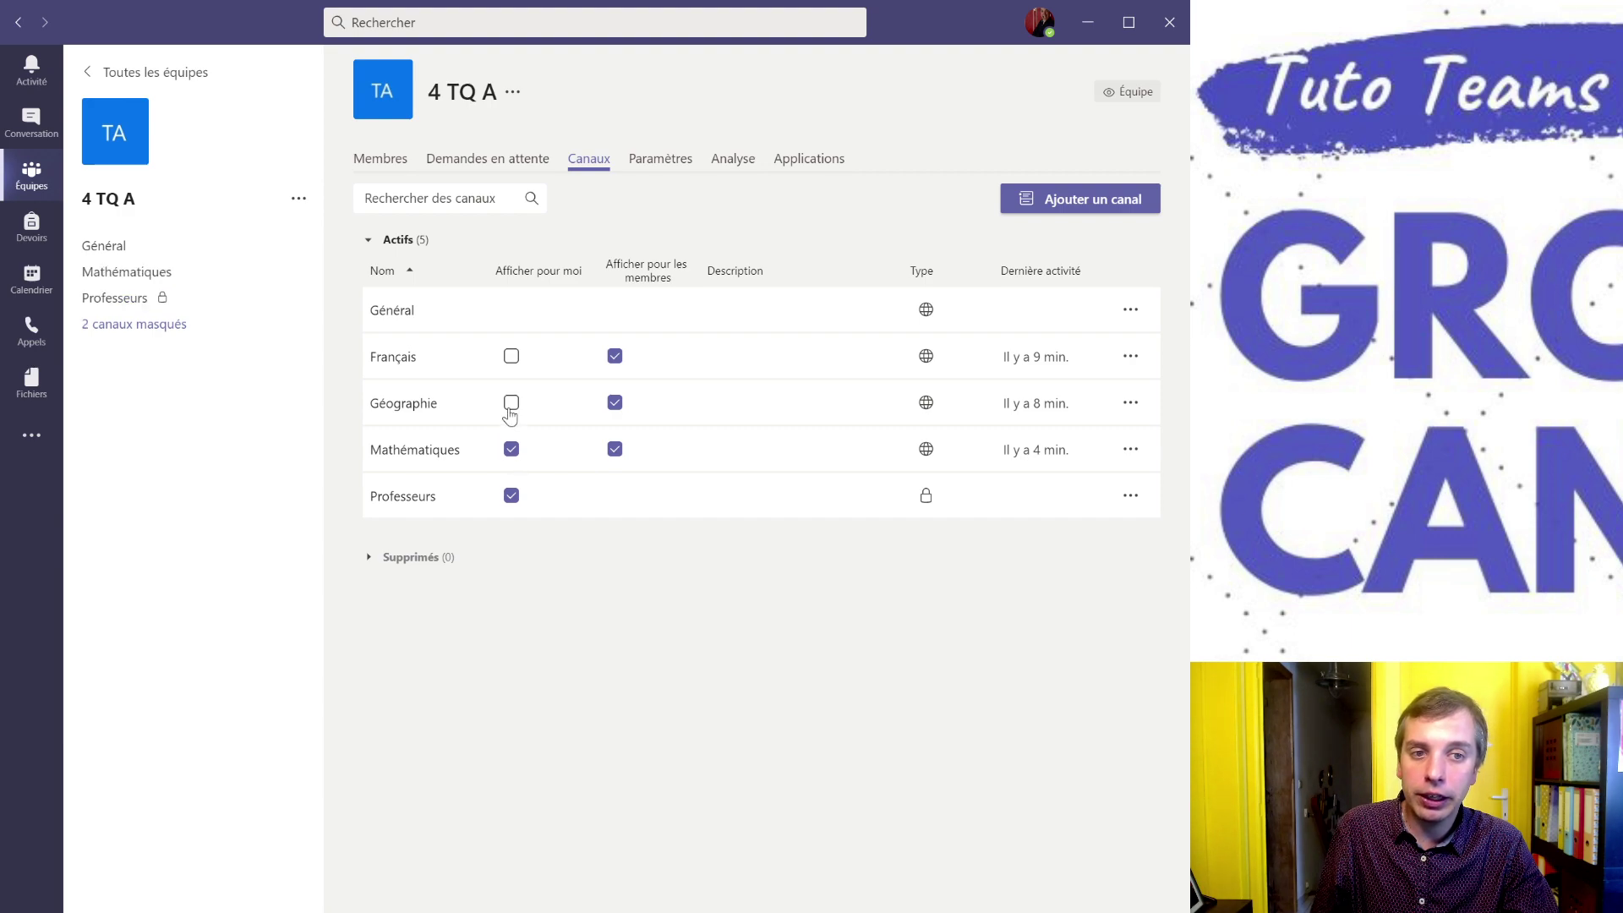
click(511, 405)
click(511, 356)
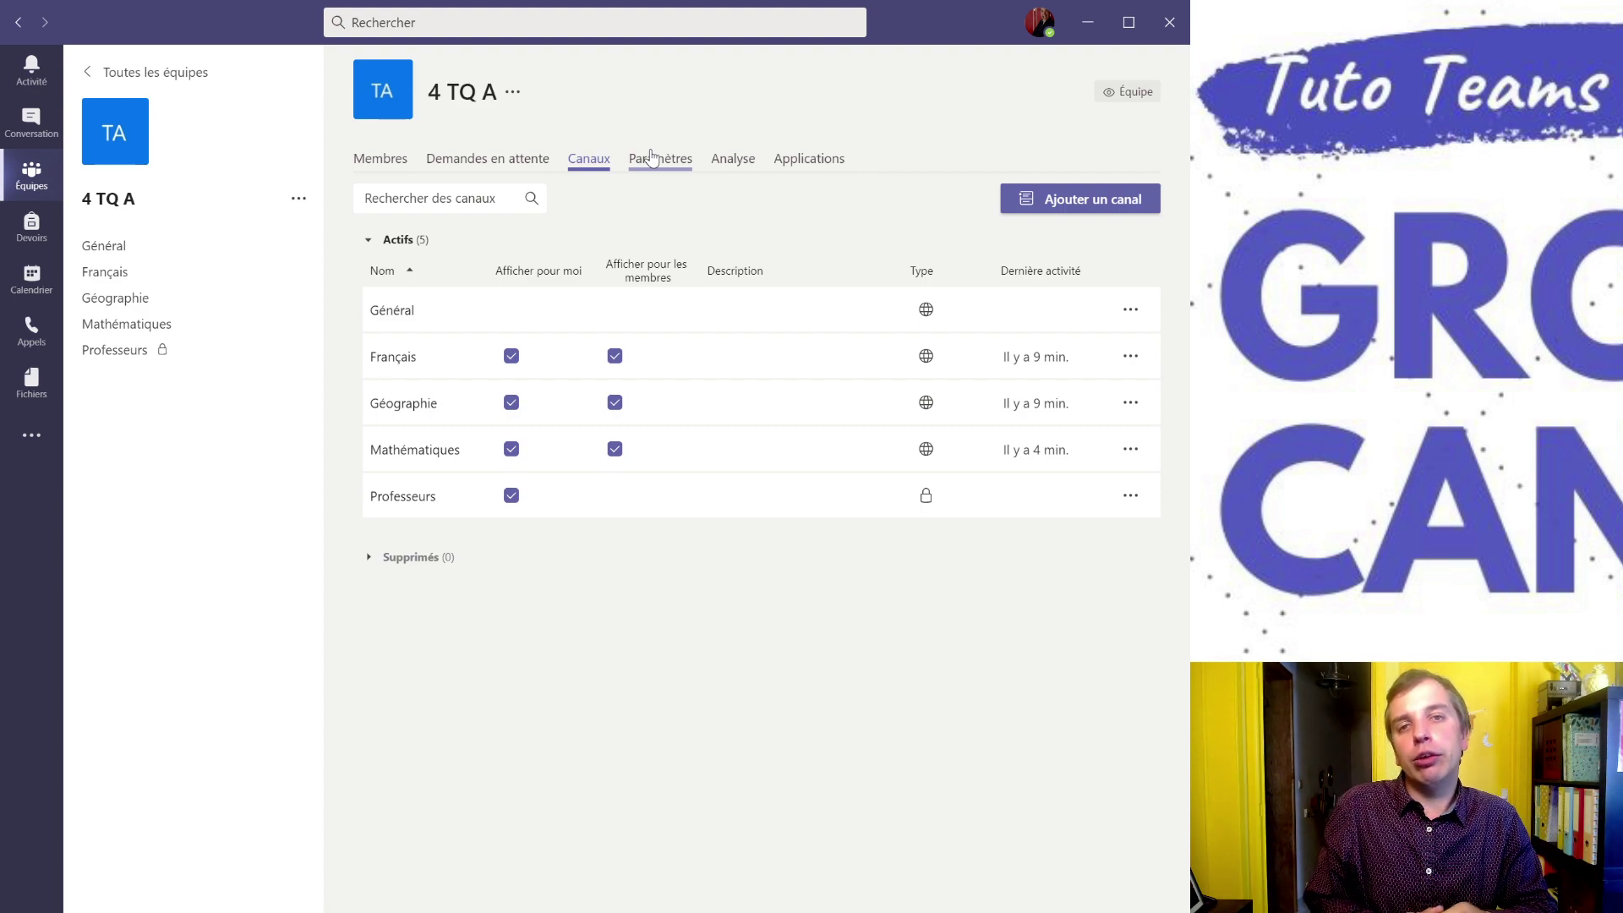
click(113, 253)
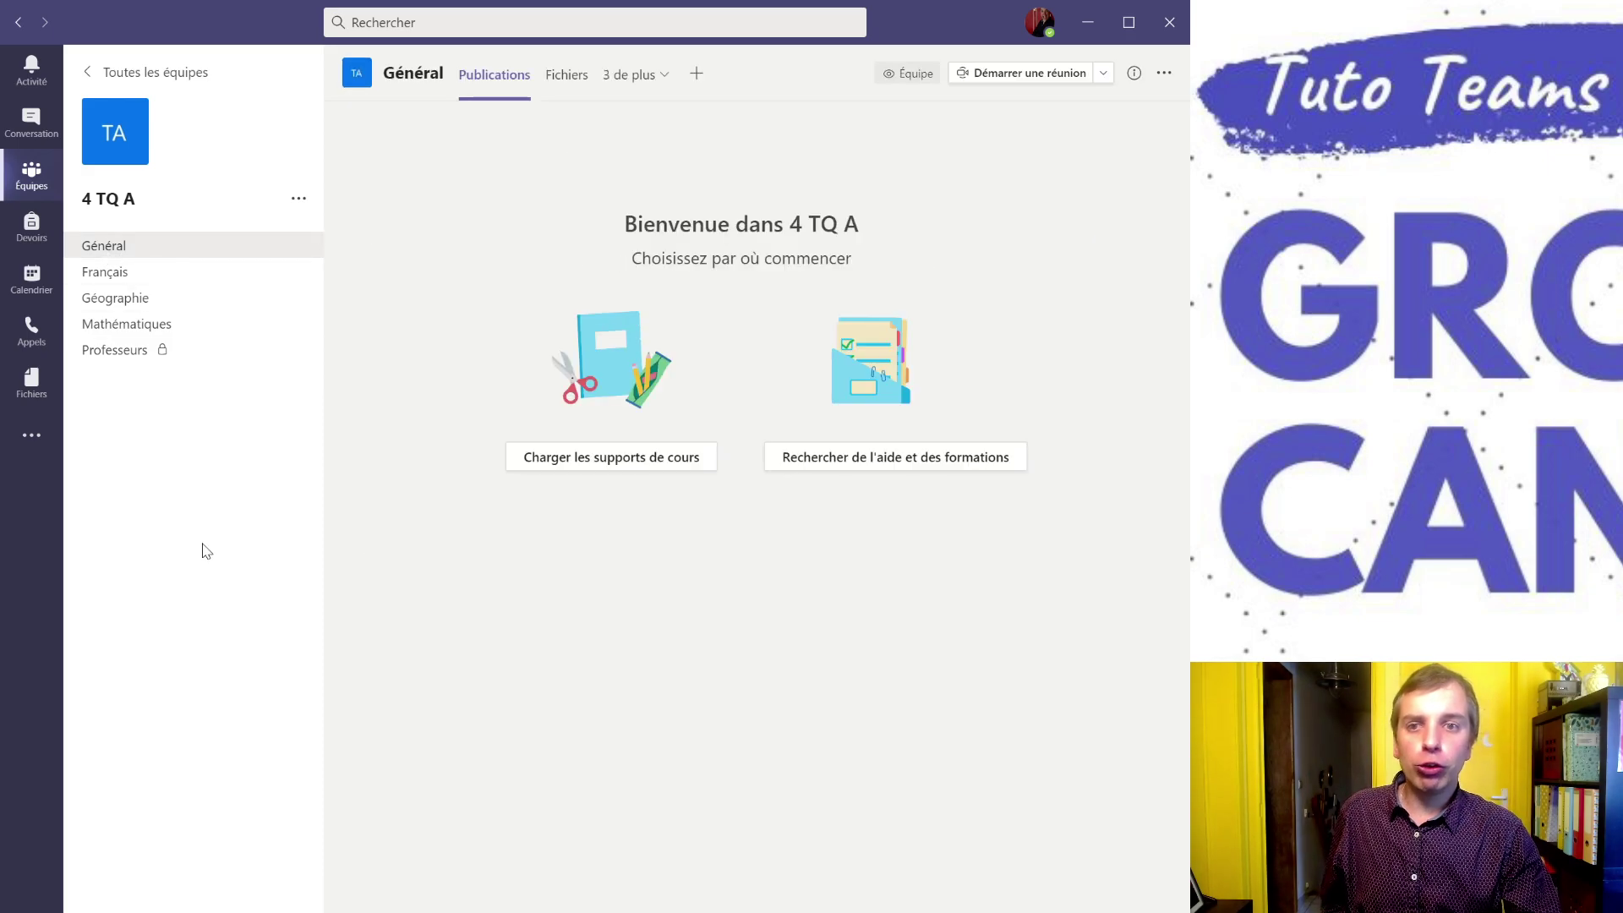